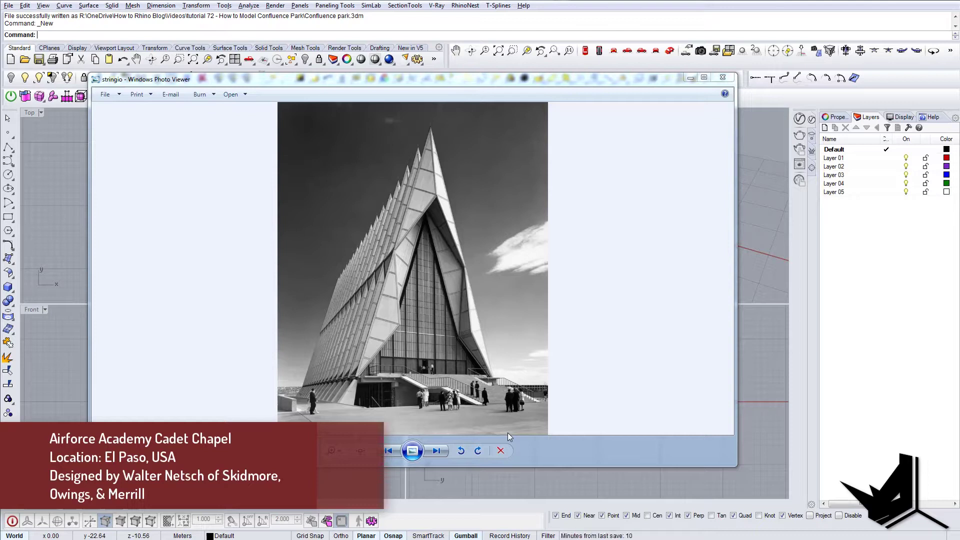
# Look through the chapel's reference photos, floor plan and section drawing, and clear the image viewer off the modelling window.
pyautogui.click(442, 451)
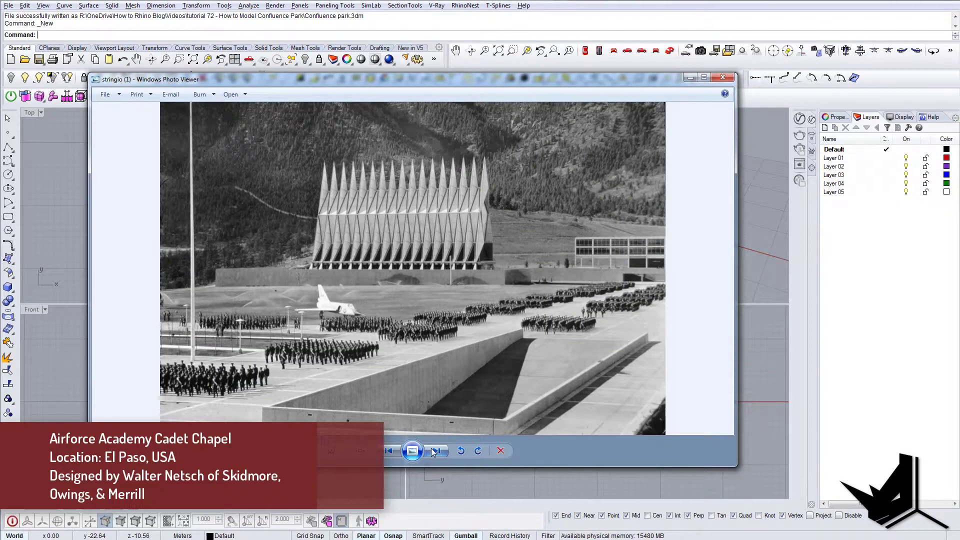
pyautogui.click(435, 452)
pyautogui.click(436, 451)
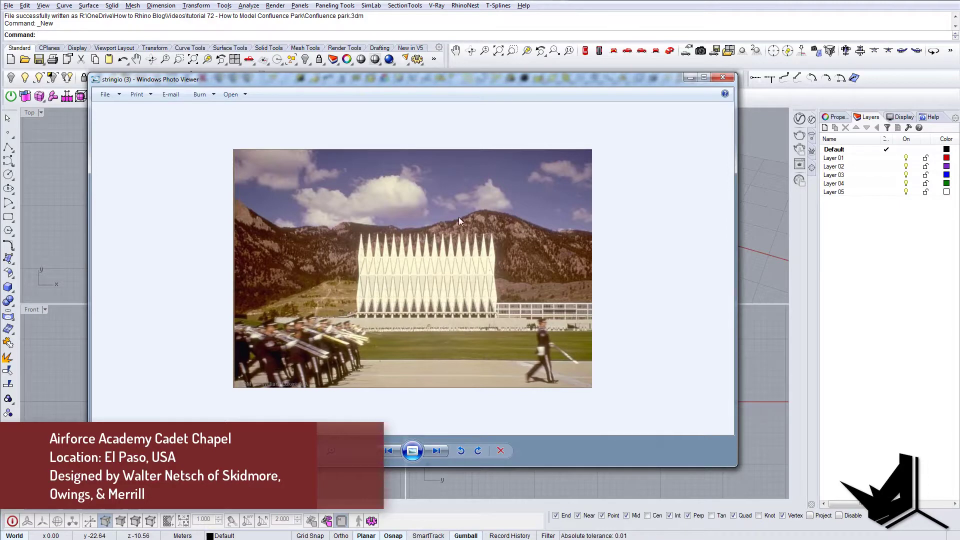
pyautogui.click(445, 452)
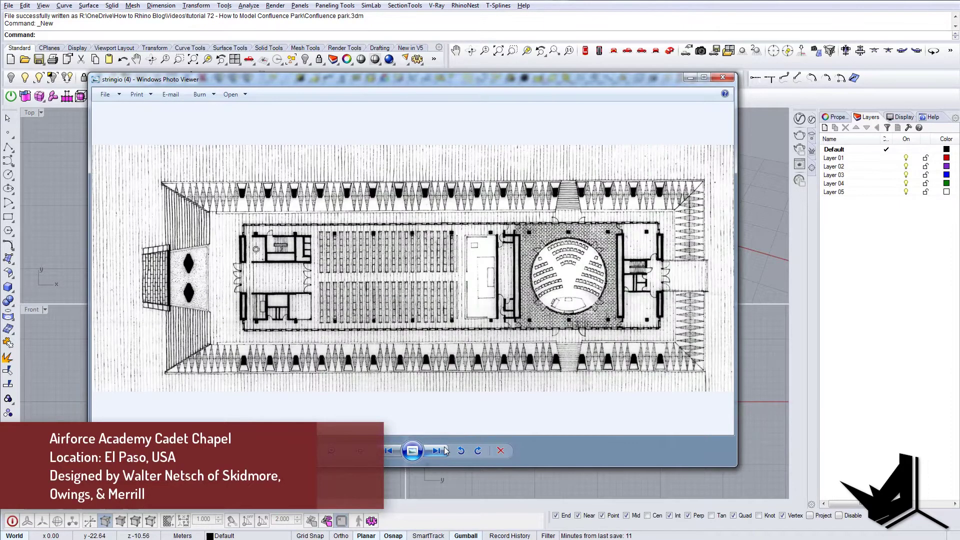
pyautogui.click(445, 452)
pyautogui.click(446, 451)
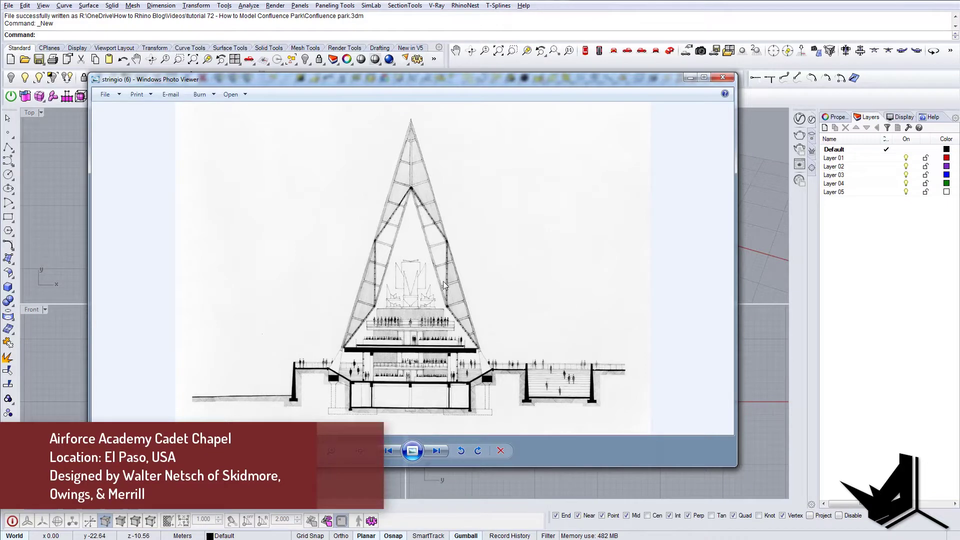
pyautogui.click(440, 450)
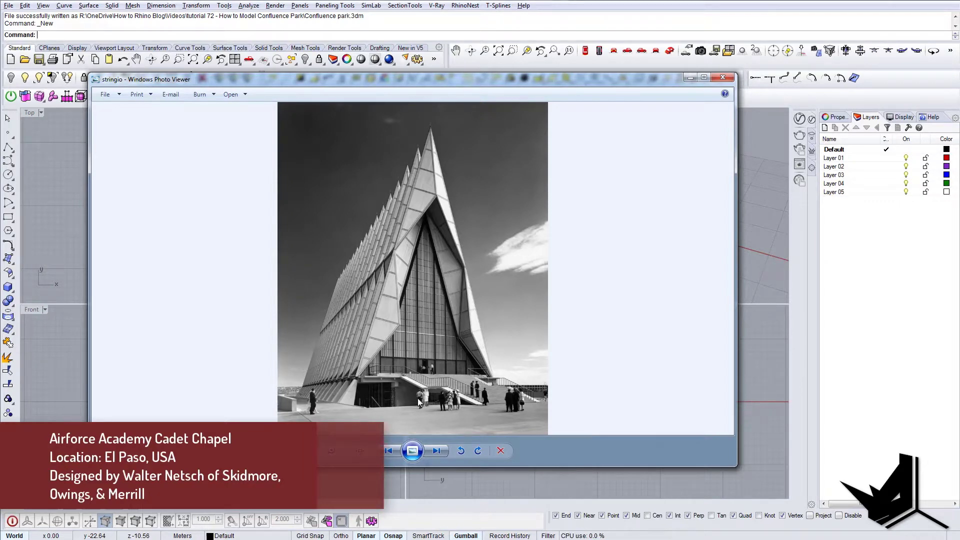
pyautogui.moveTo(581, 82); pyautogui.dragTo(959, 350)
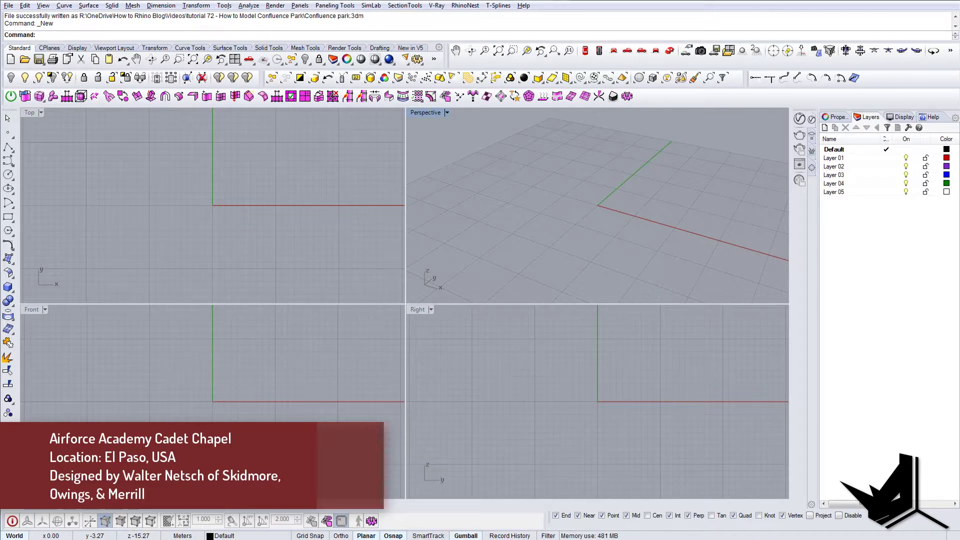
# Place the section drawing stringio (6).jpg as a picture frame in the Top view around the origin.
pyautogui.moveTo(959, 236); pyautogui.dragTo(245, 236)
pyautogui.click(260, 225)
pyautogui.click(128, 255)
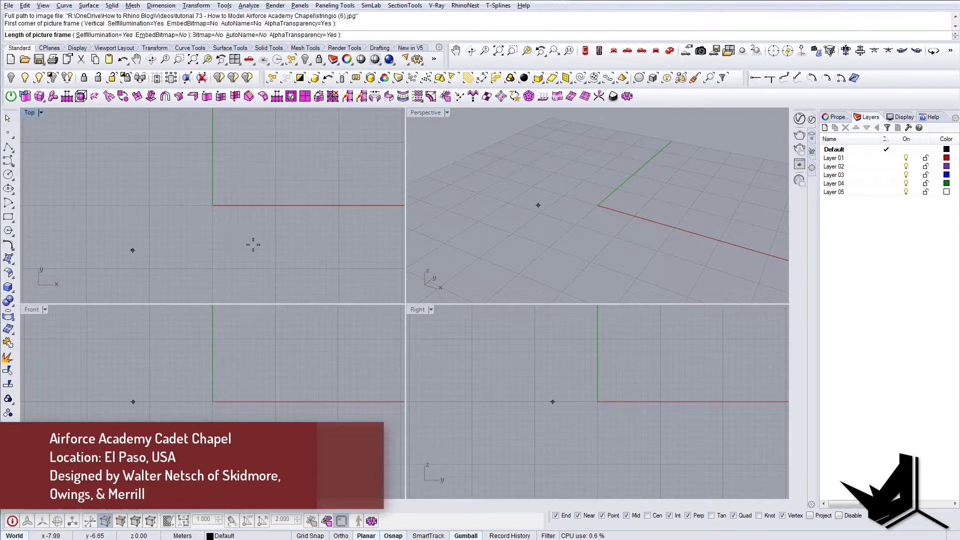
pyautogui.click(341, 254)
pyautogui.scroll(-3, 341, 253)
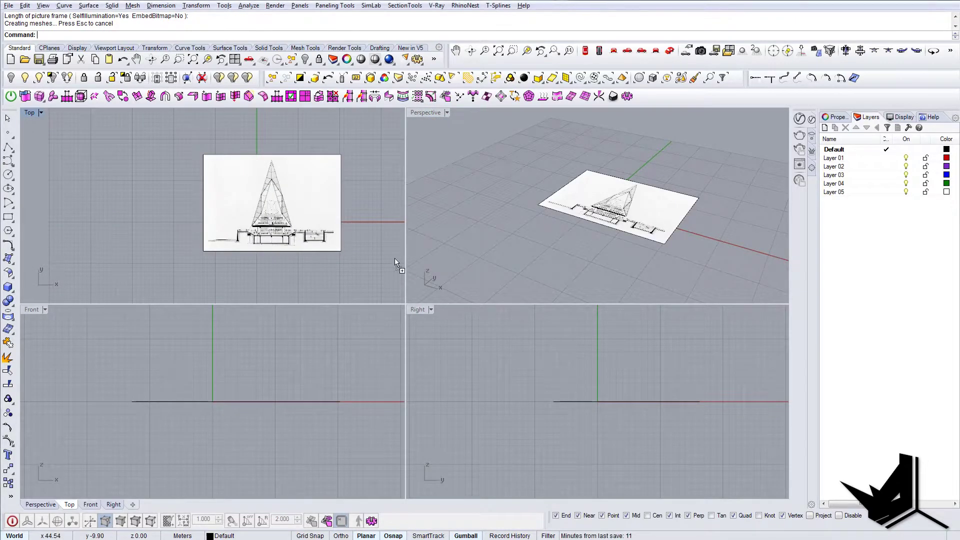
# Place the floor plan stringio (4).jpg as a horizontal picture frame below the section drawing in the Top view.
pyautogui.moveTo(169, 272); pyautogui.dragTo(169, 272)
pyautogui.click(269, 225)
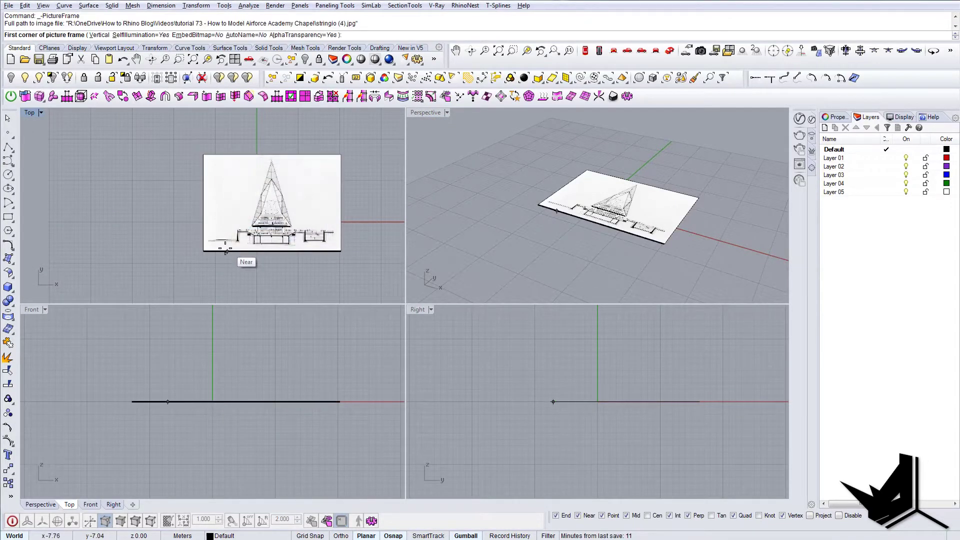
pyautogui.scroll(-4, 161, 223)
pyautogui.click(143, 171)
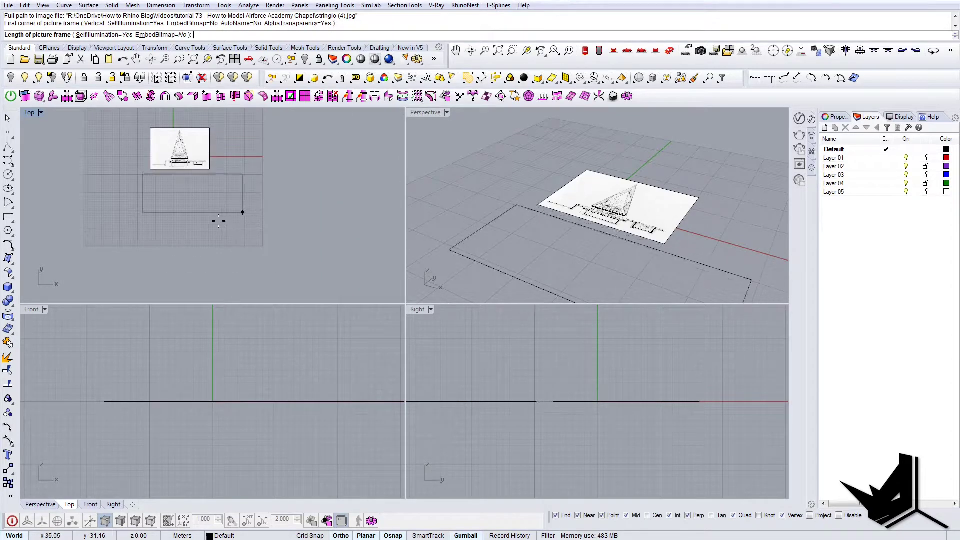
pyautogui.keyDown('shift'); pyautogui.click(219, 219); pyautogui.keyUp('shift')
# Maximize the Top view and draw a vertical guide line from the left base corner of the chapel's section down across the plan.
pyautogui.doubleClick(30, 113)
pyautogui.scroll(8, 307, 218)
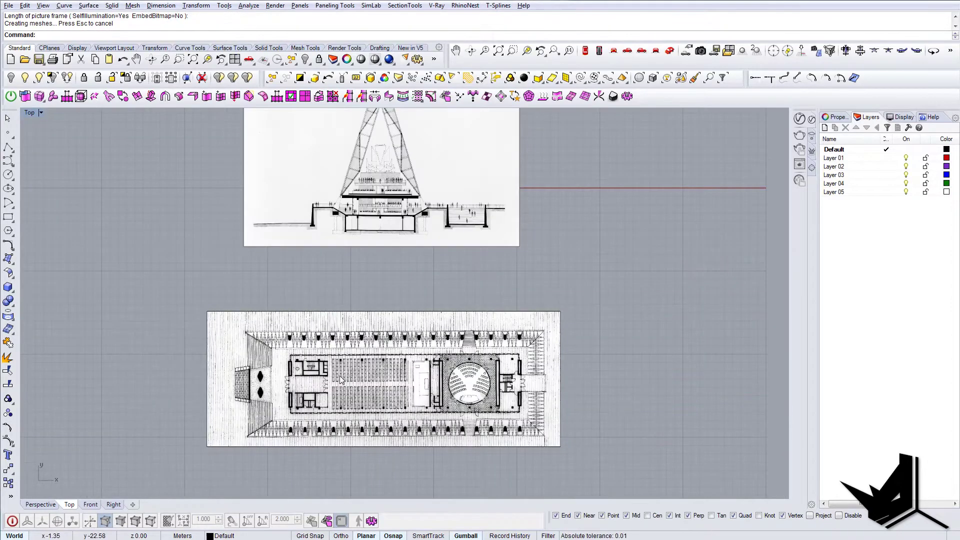
pyautogui.scroll(2, 368, 270)
pyautogui.write('L')
pyautogui.press('Return')
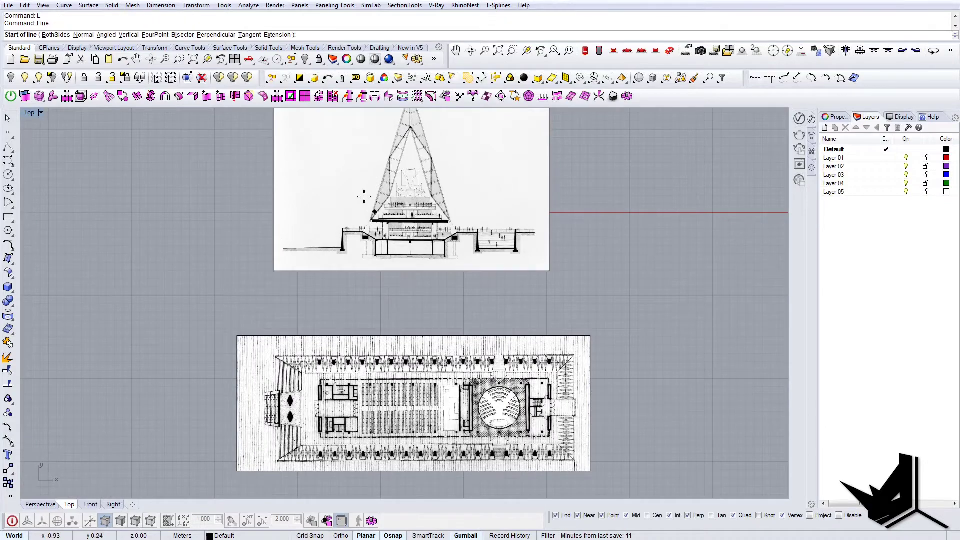
pyautogui.scroll(3, 382, 237)
pyautogui.scroll(4, 382, 238)
pyautogui.click(375, 273)
pyautogui.scroll(-10, 376, 273)
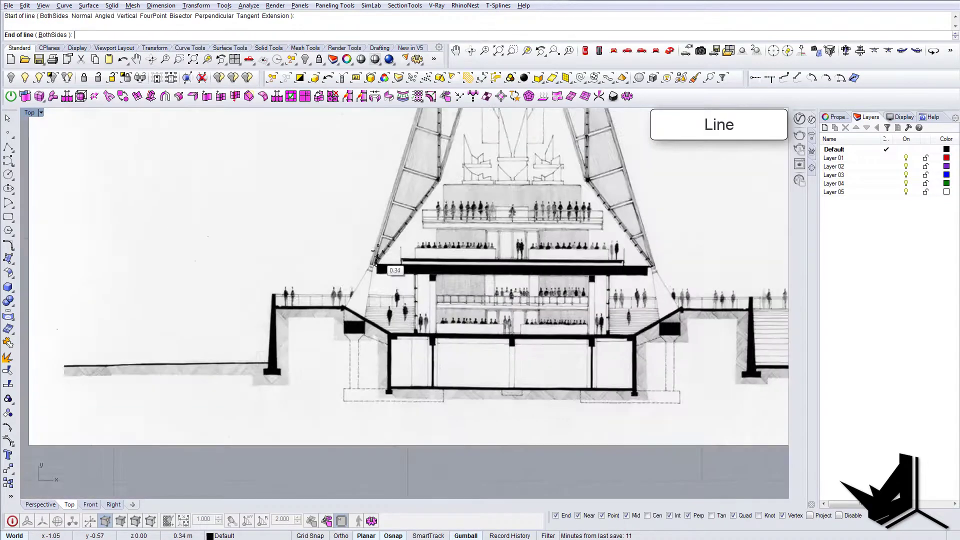
pyautogui.press('Escape')
# Draw a second vertical guide line from the right base corner of the chapel's section down past the plan.
pyautogui.scroll(6, 407, 257)
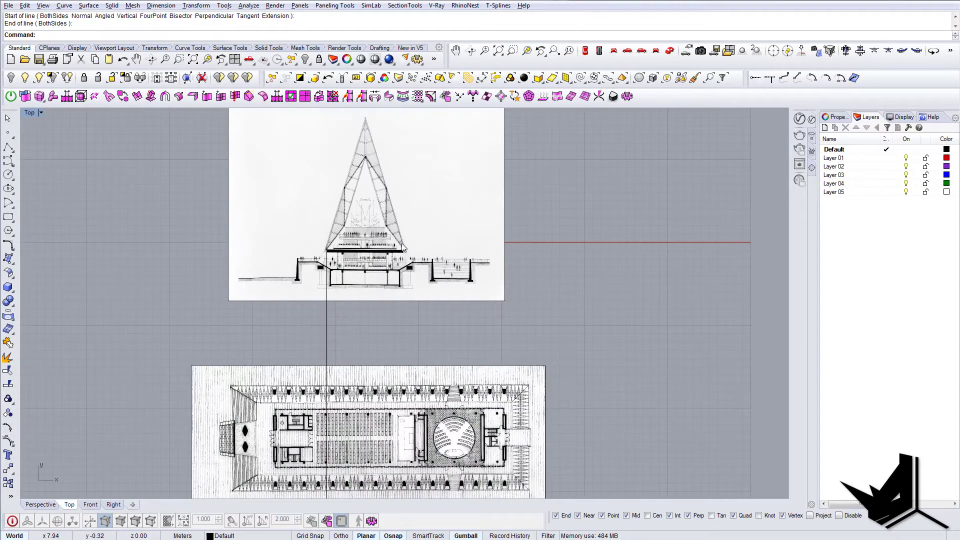
pyautogui.press('Return')
pyautogui.scroll(3, 408, 260)
pyautogui.click(408, 263)
pyautogui.scroll(-10, 408, 261)
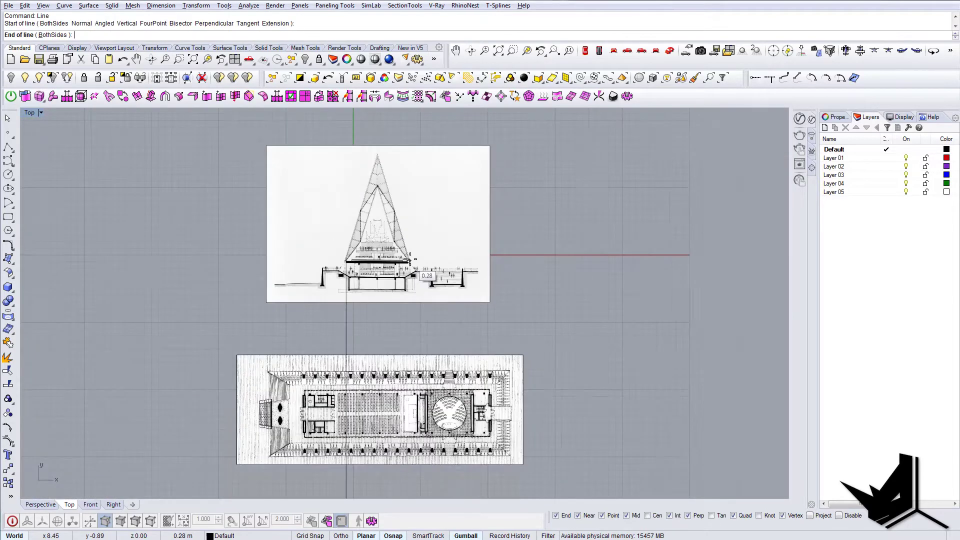
pyautogui.press('Escape')
# Rotate the floor plan picture by 90 degrees and shift it down so it sits below the section.
pyautogui.scroll(4, 404, 325)
pyautogui.scroll(2, 405, 325)
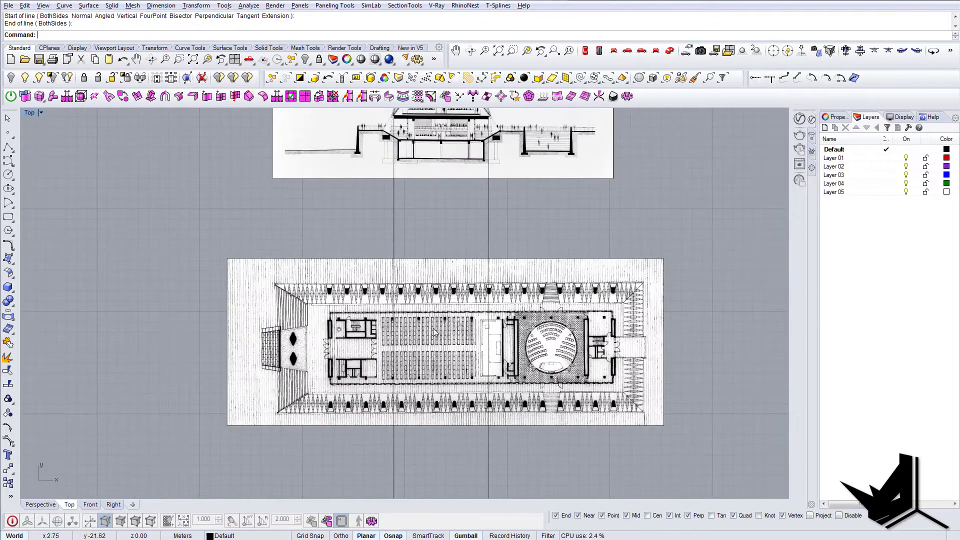
pyautogui.click(393, 402)
pyautogui.click(417, 373)
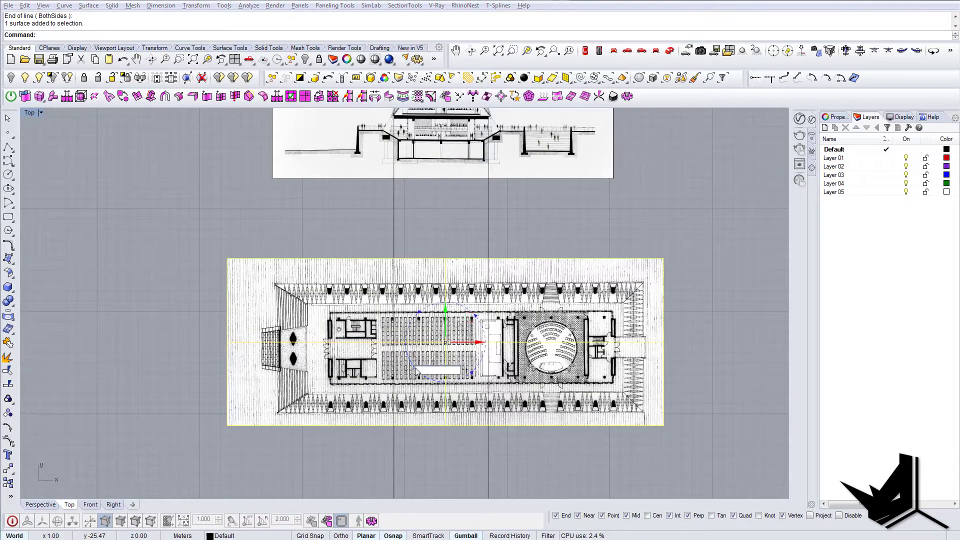
pyautogui.write('90')
pyautogui.press('Return')
pyautogui.moveTo(445, 319); pyautogui.dragTo(445, 399)
pyautogui.scroll(2, 428, 310)
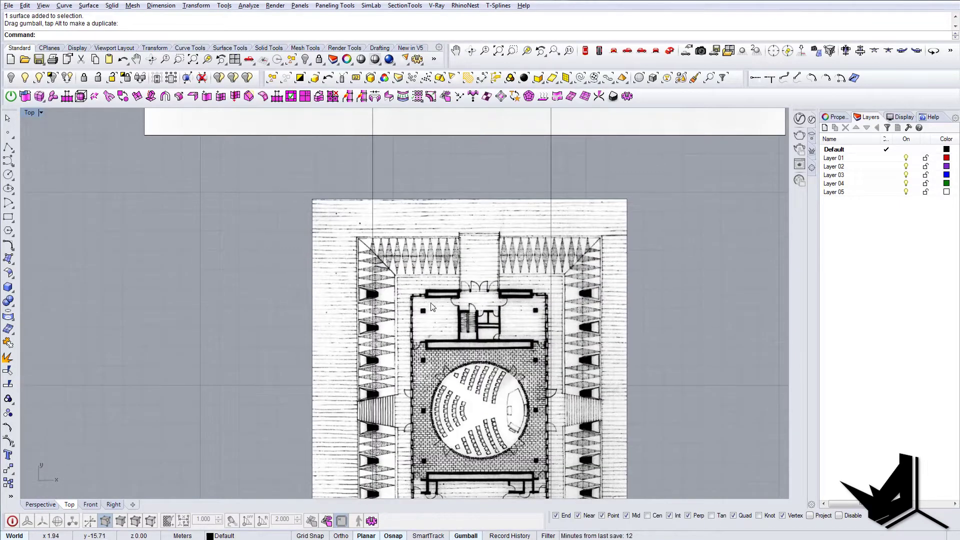
# Move the floor plan so the upper-left inner corner of its perimeter band lies on the left guide line.
pyautogui.scroll(5, 433, 307)
pyautogui.write('m')
pyautogui.press('Return')
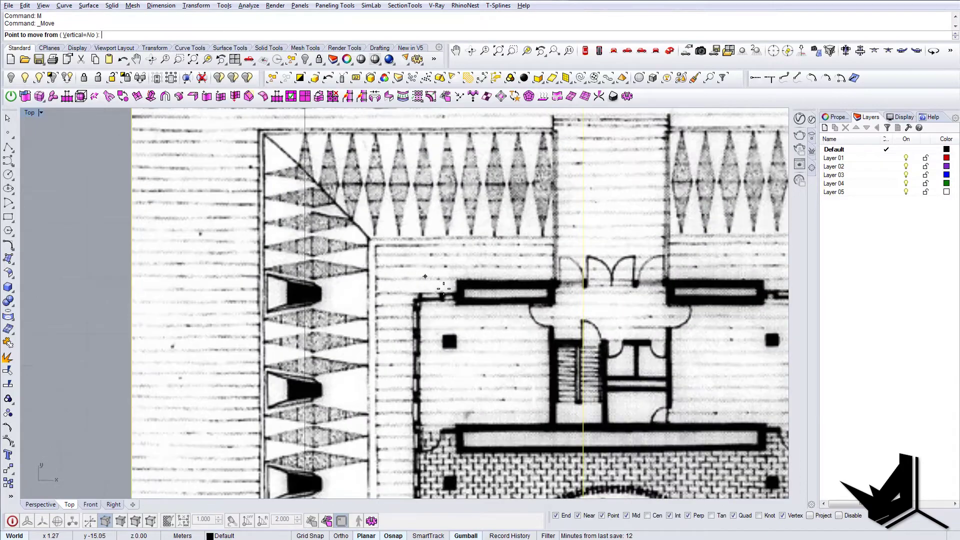
pyautogui.scroll(-7, 444, 290)
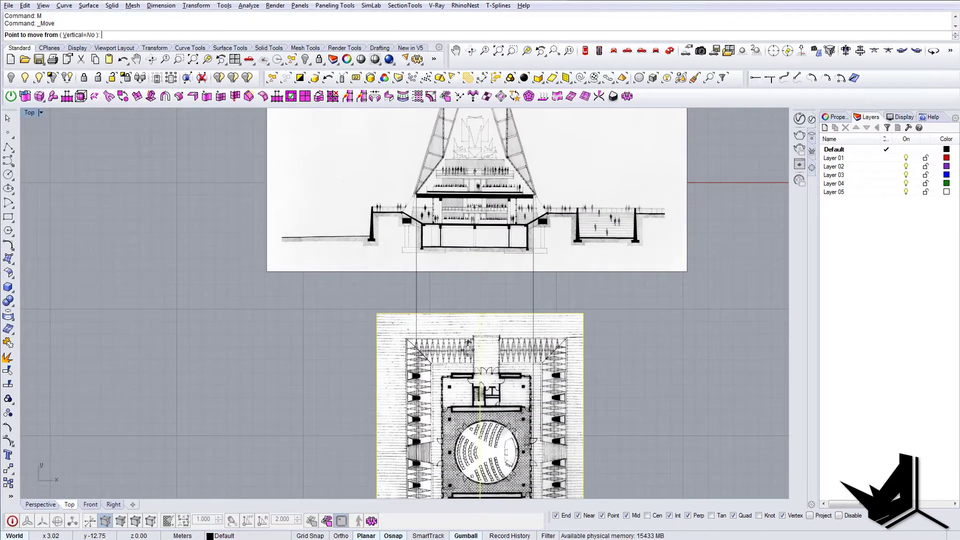
pyautogui.scroll(6, 428, 360)
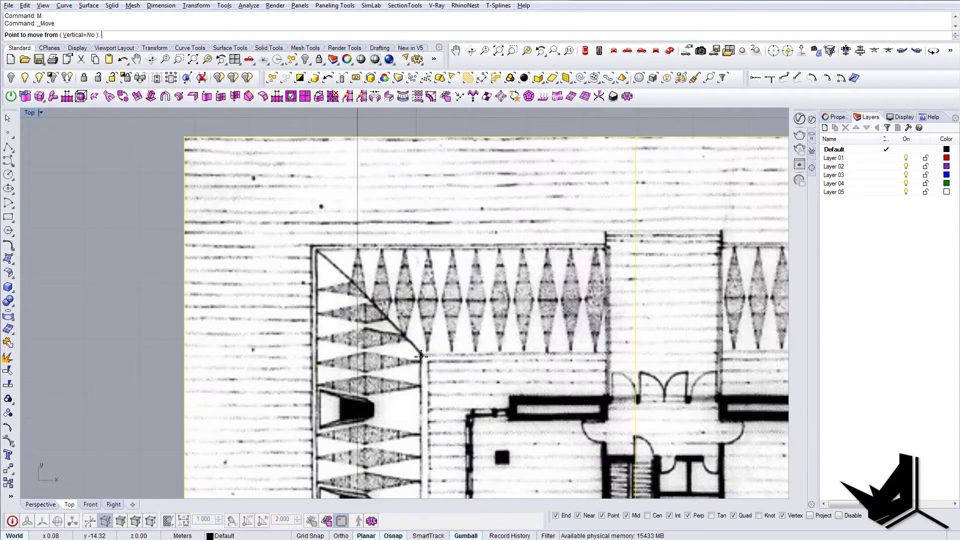
pyautogui.click(421, 356)
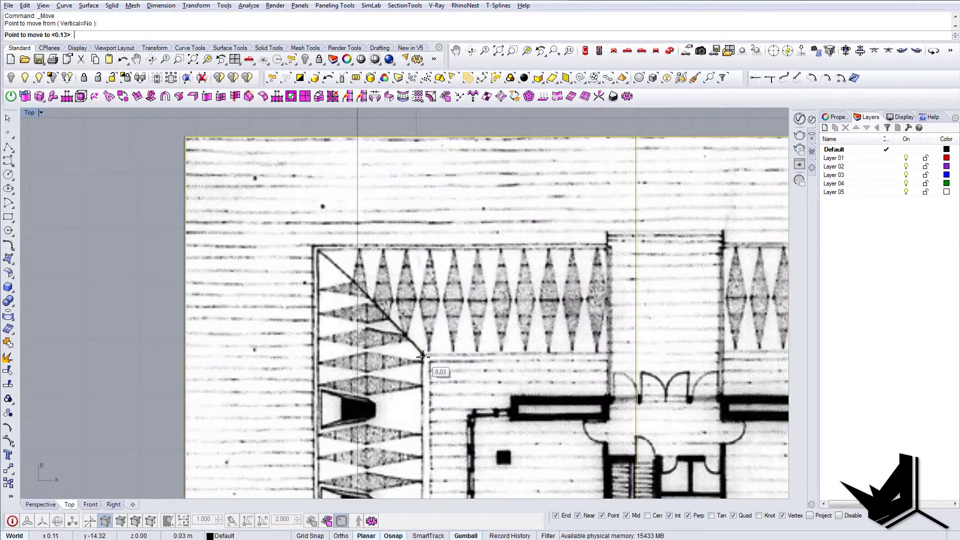
pyautogui.scroll(-6, 422, 354)
pyautogui.click(390, 294)
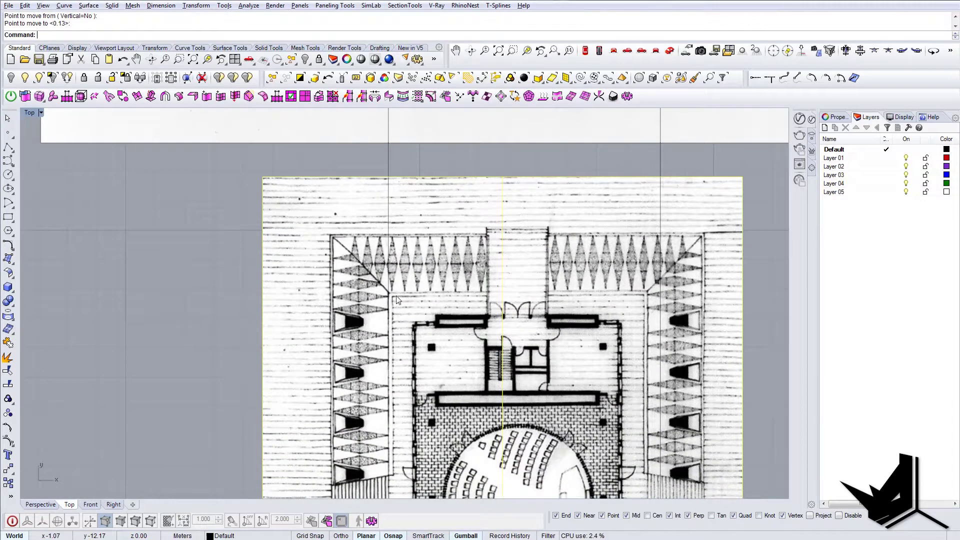
# Scale the floor plan from the left guide line so its upper-right inner corner meets the right guide line.
pyautogui.moveTo(476, 304); pyautogui.dragTo(451, 357, button='right')
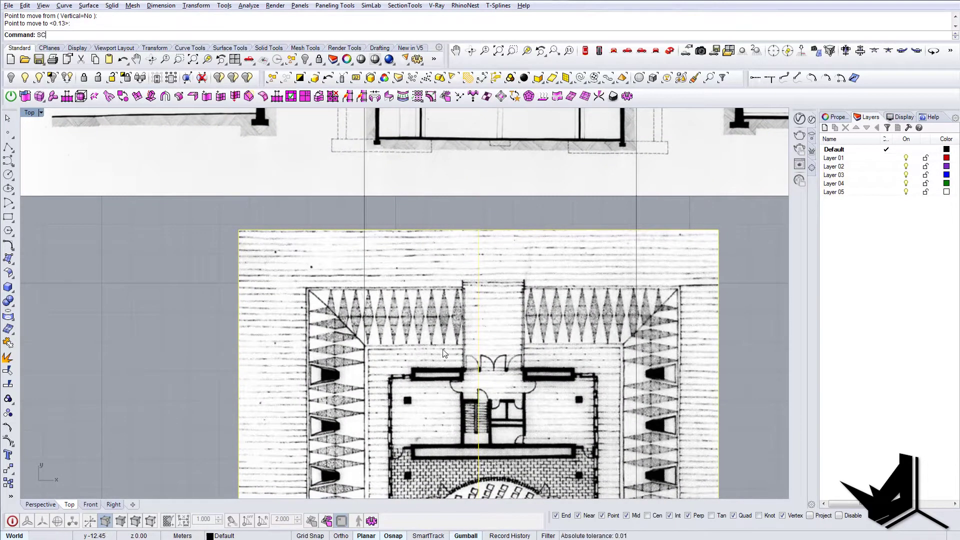
pyautogui.write('SC')
pyautogui.press('Return')
pyautogui.click(364, 317)
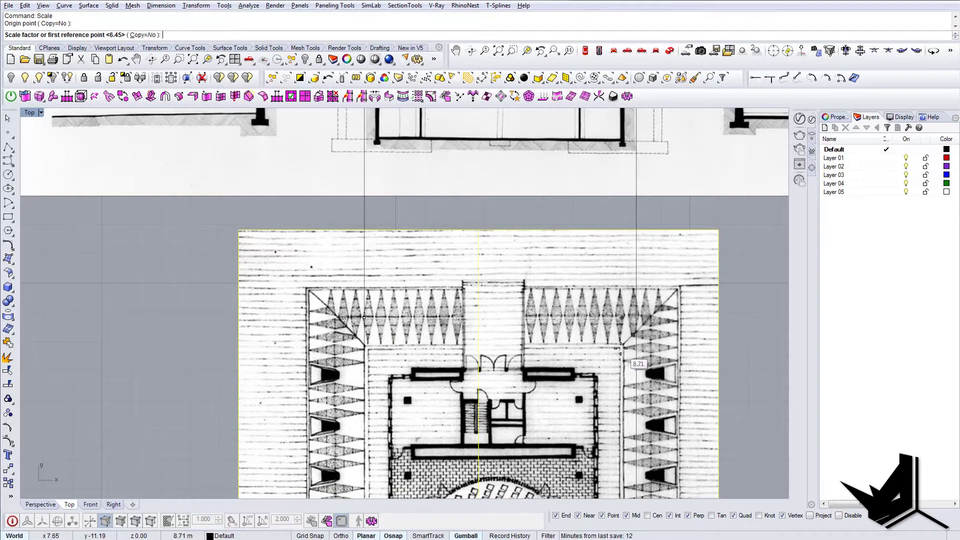
pyautogui.scroll(5, 621, 347)
pyautogui.scroll(-3, 626, 339)
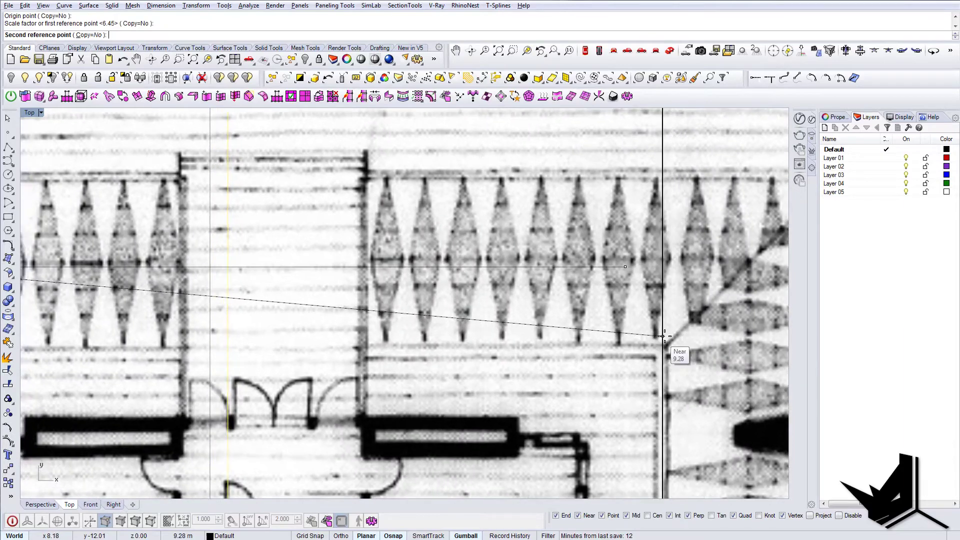
pyautogui.click(661, 343)
pyautogui.click(653, 350)
pyautogui.scroll(-5, 652, 350)
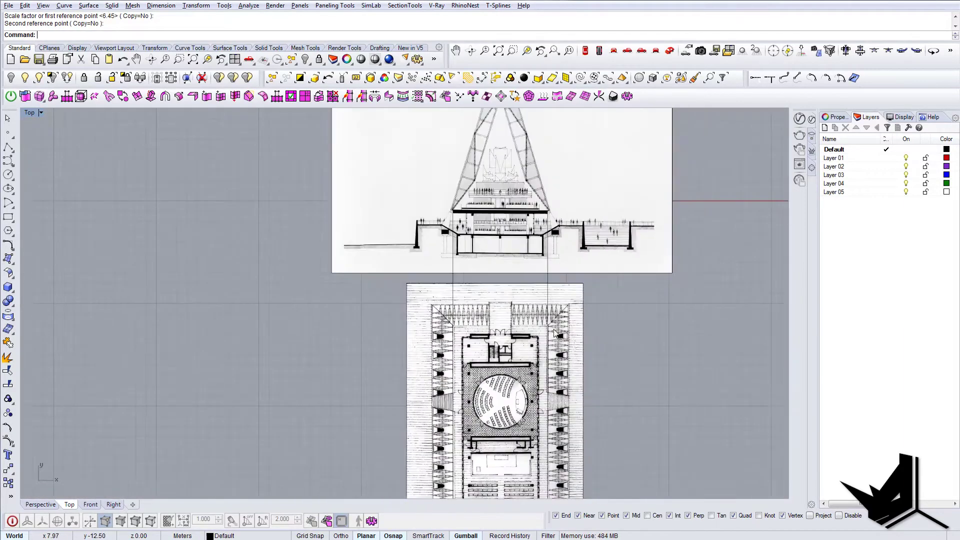
# Delete both vertical guide lines between the section and the plan.
pyautogui.scroll(-3, 574, 341)
pyautogui.scroll(5, 489, 219)
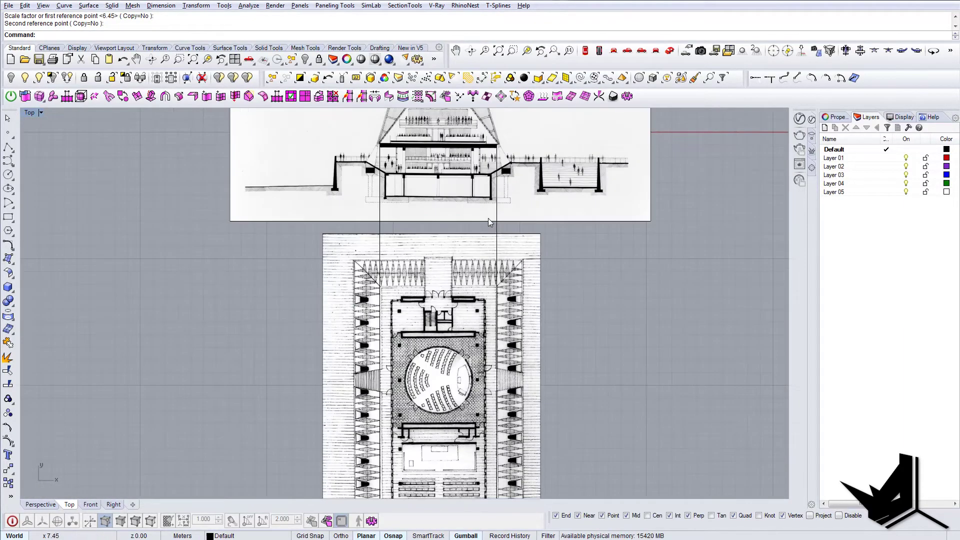
pyautogui.click(494, 224)
pyautogui.keyDown('shift'); pyautogui.click(380, 226); pyautogui.keyUp('shift')
pyautogui.press('Delete')
pyautogui.scroll(-4, 418, 256)
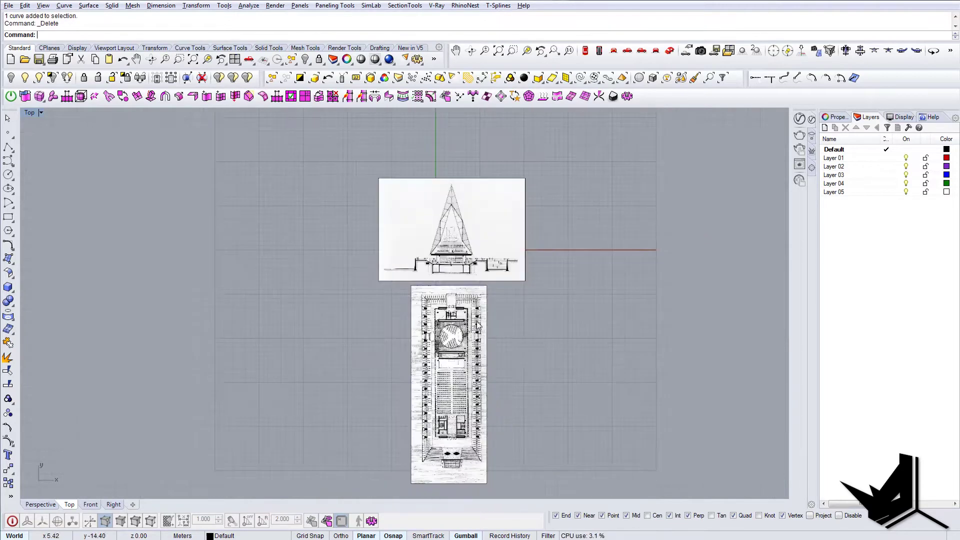
pyautogui.scroll(3, 425, 270)
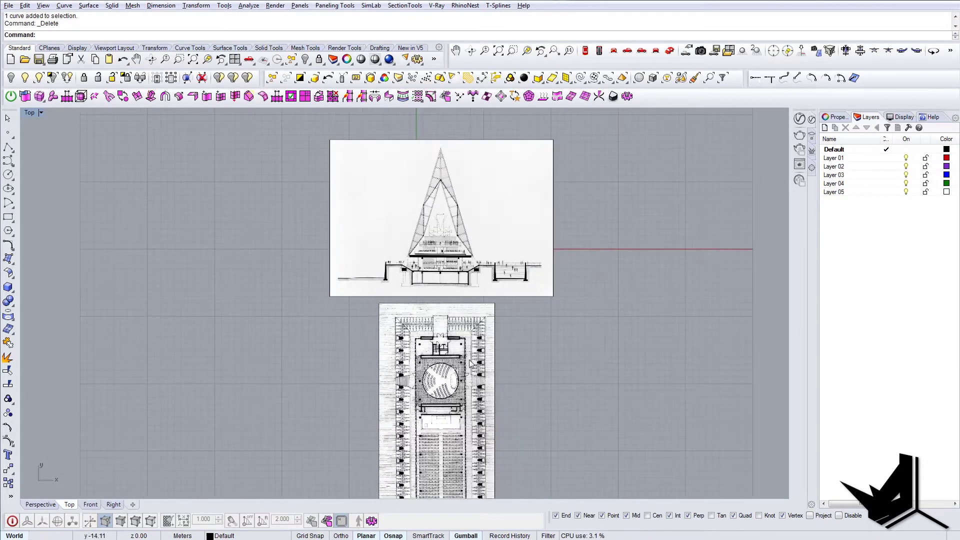
pyautogui.scroll(-2, 461, 341)
pyautogui.moveTo(461, 341); pyautogui.dragTo(451, 299, button='right')
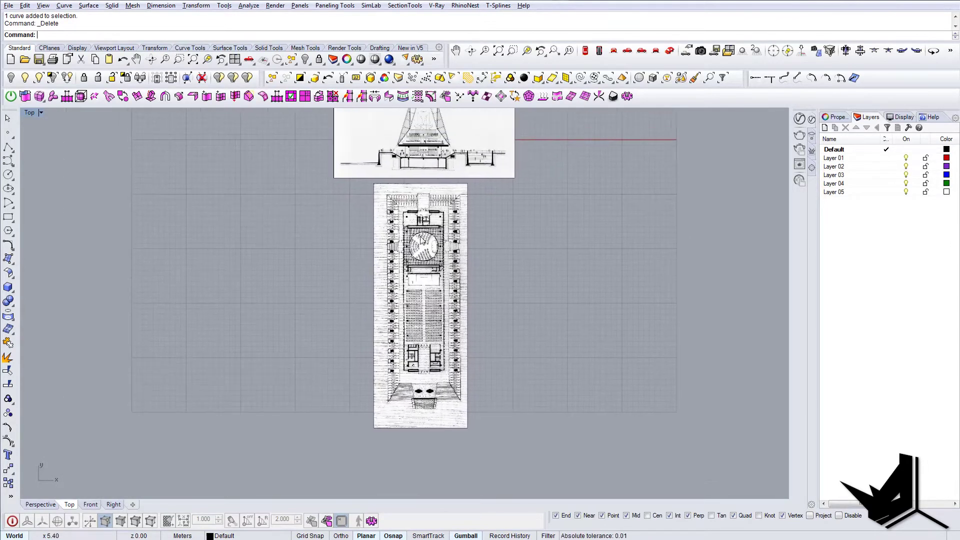
pyautogui.write('Recx')
pyautogui.press('Return')
# Select the section picture and rotate it upright in the Perspective view so it stands perpendicular to the plan.
pyautogui.scroll(9, 384, 193)
pyautogui.scroll(-8, 411, 240)
pyautogui.scroll(4, 435, 275)
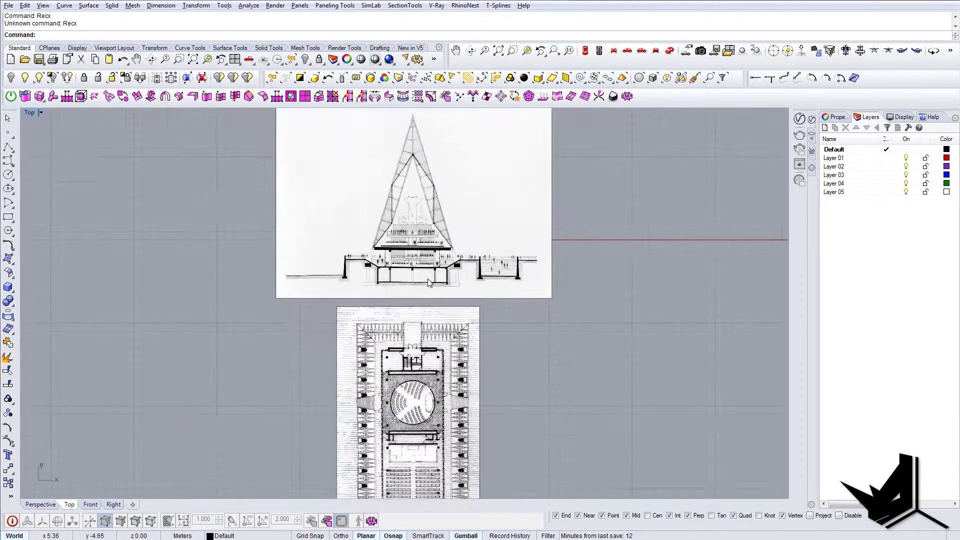
pyautogui.click(493, 288)
pyautogui.moveTo(519, 272); pyautogui.dragTo(514, 300, button='right')
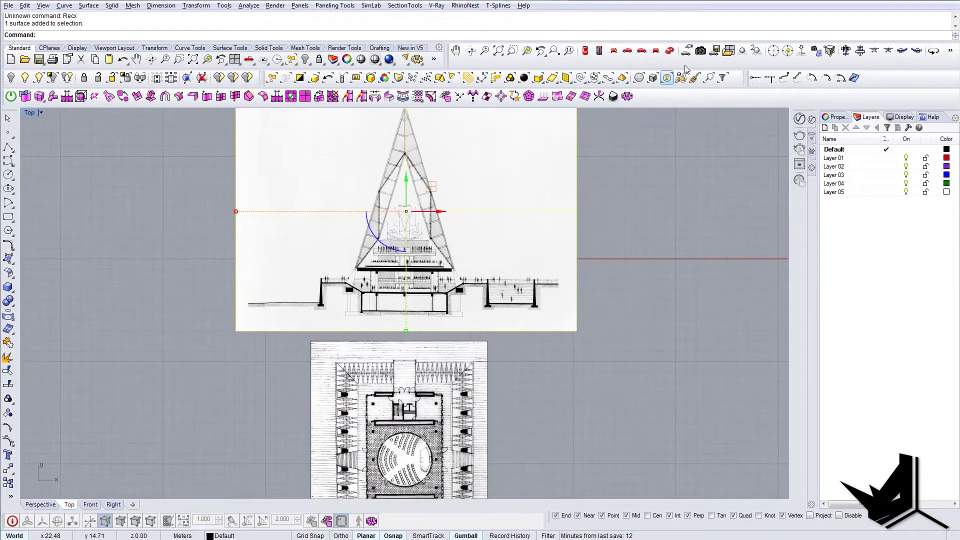
pyautogui.click(668, 77)
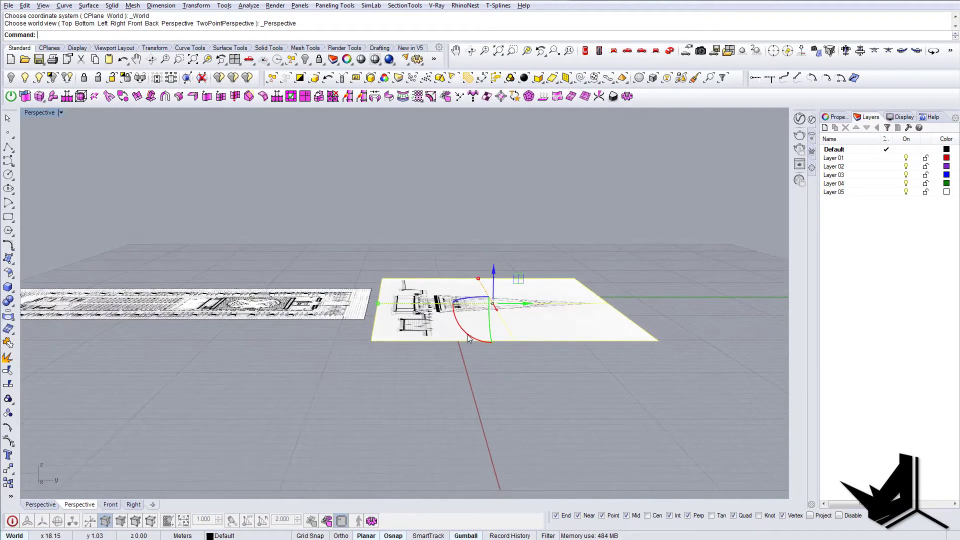
pyautogui.click(467, 335)
pyautogui.press('Return')
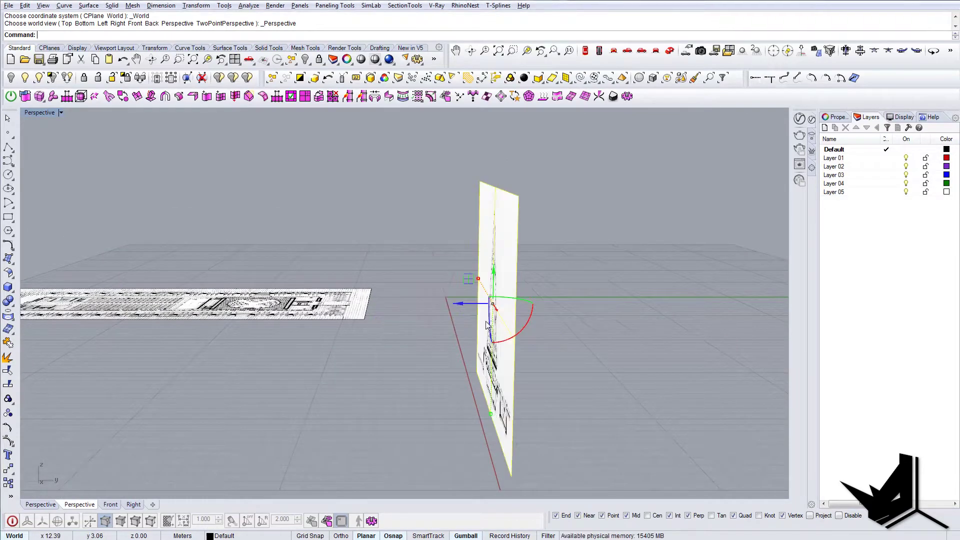
# Move the section picture from a point on the terrace floor line beside the sloped floor to 0,0,0, using the Back view.
pyautogui.moveTo(426, 356)
pyautogui.mouseDown(button='right')
pyautogui.moveTo(505, 383)
pyautogui.moveTo(420, 375)
pyautogui.moveTo(404, 351)
pyautogui.moveTo(416, 365)
pyautogui.moveTo(429, 359)
pyautogui.mouseUp(button='right')
pyautogui.scroll(4, 404, 352)
pyautogui.write('M')
pyautogui.press('Return')
pyautogui.scroll(8, 453, 354)
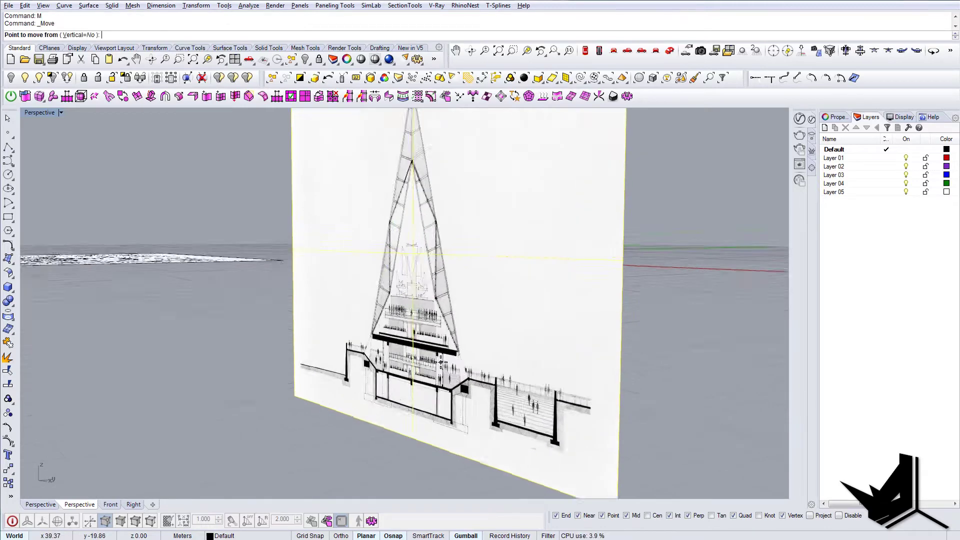
pyautogui.scroll(-9, 452, 357)
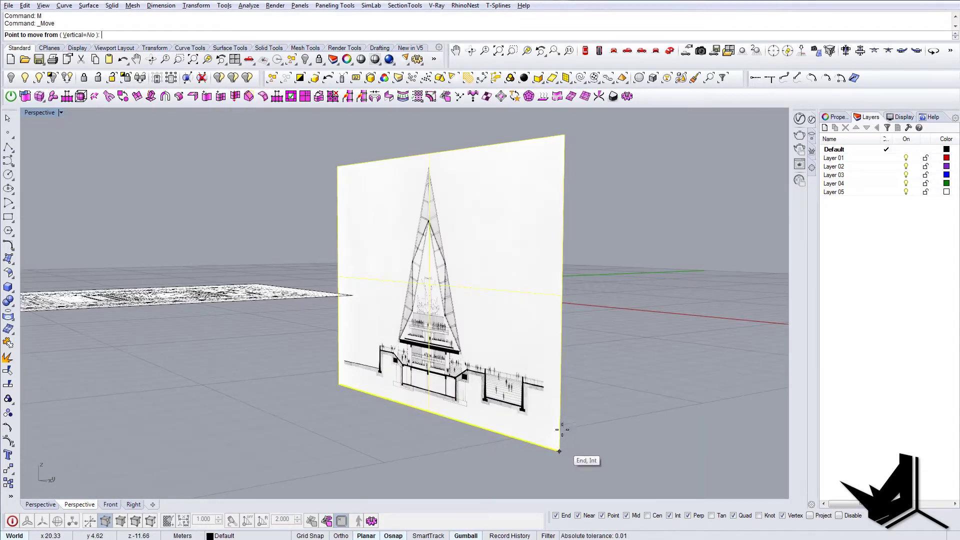
pyautogui.scroll(4, 563, 392)
pyautogui.scroll(1, 527, 378)
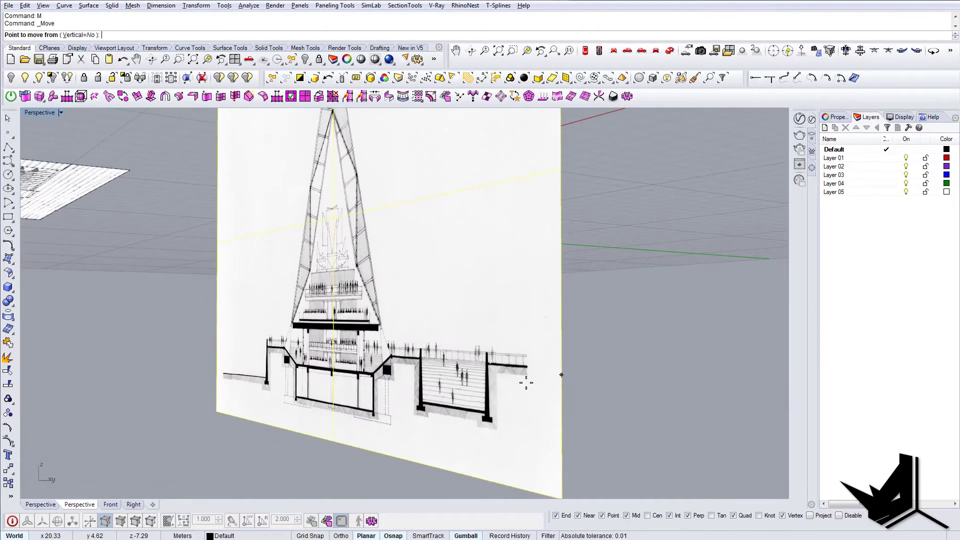
pyautogui.scroll(6, 309, 380)
pyautogui.scroll(-5, 285, 350)
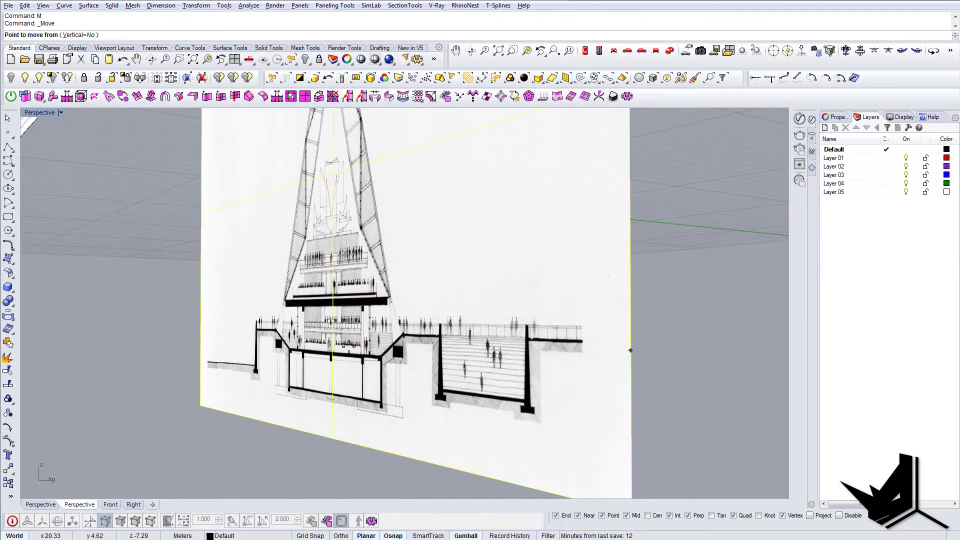
pyautogui.moveTo(512, 368); pyautogui.dragTo(497, 363, button='right')
pyautogui.scroll(1, 496, 363)
pyautogui.click(642, 51)
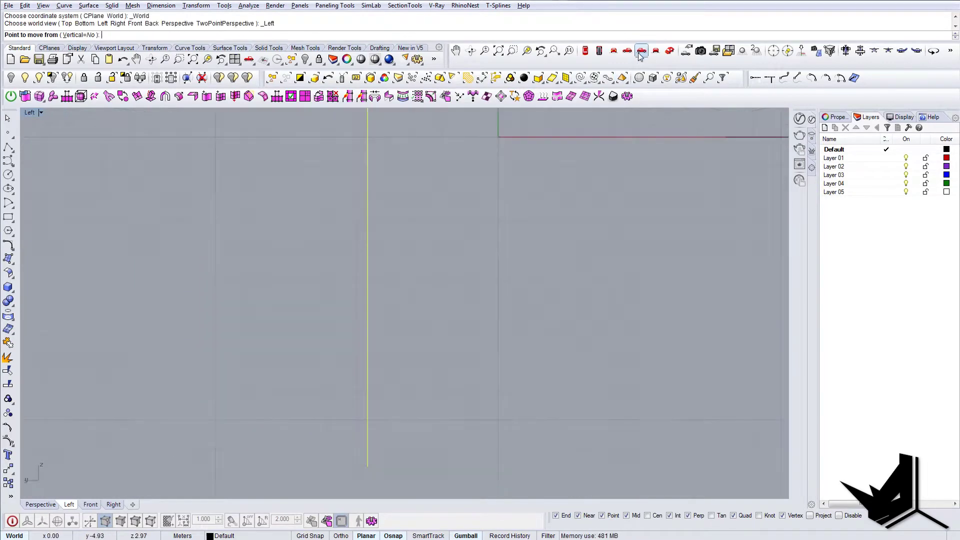
pyautogui.scroll(2, 437, 341)
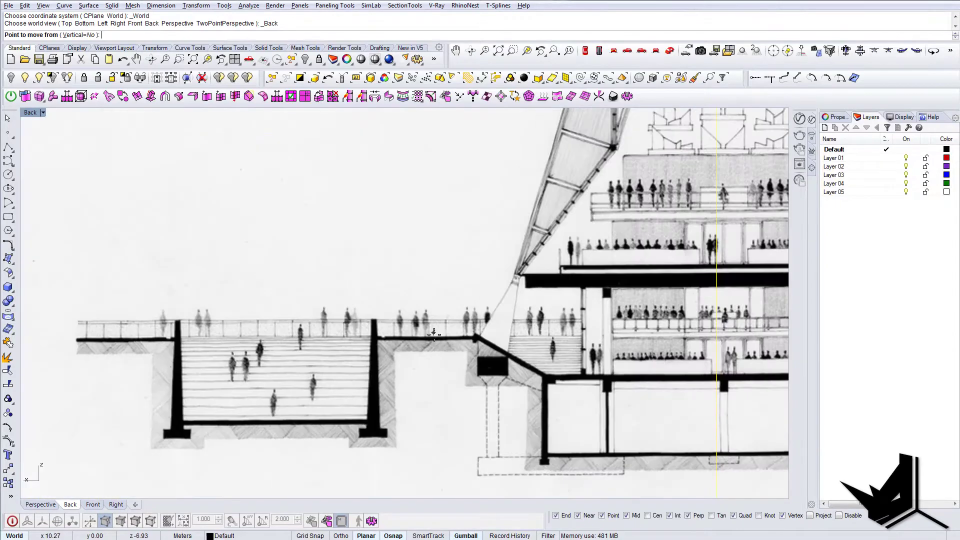
pyautogui.click(432, 339)
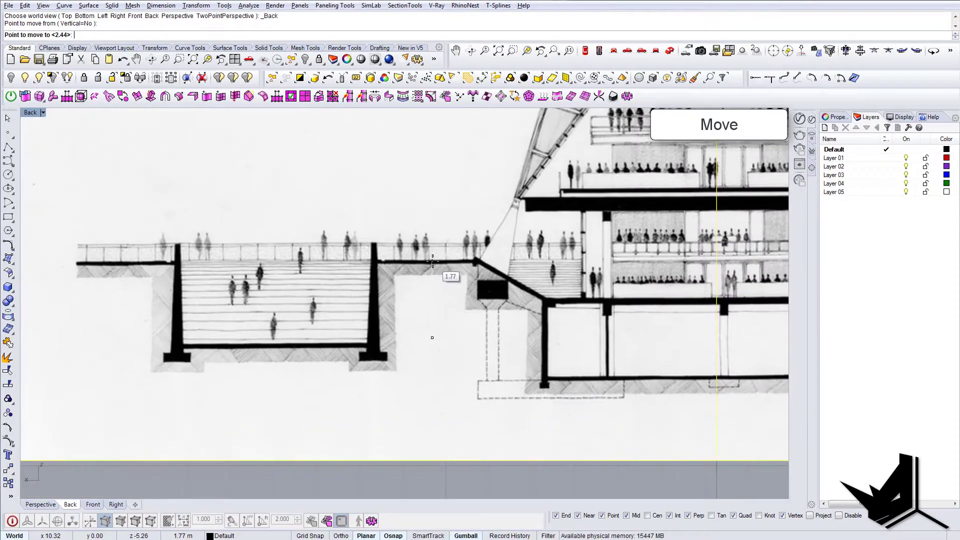
pyautogui.write('0,0,0')
pyautogui.press('Return')
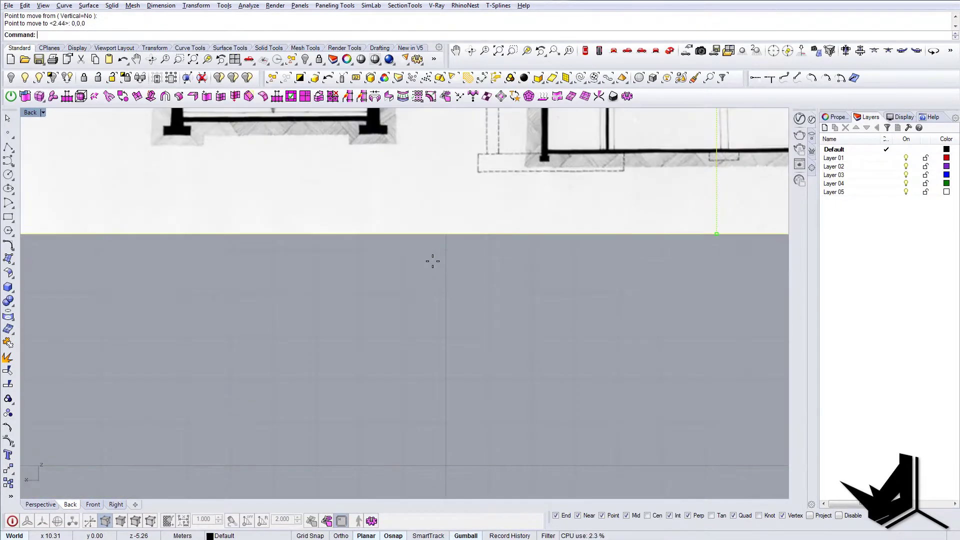
# Examine the section picture's terrace floor against the horizontal world axis in the Back view.
pyautogui.scroll(-8, 440, 290)
pyautogui.scroll(5, 442, 286)
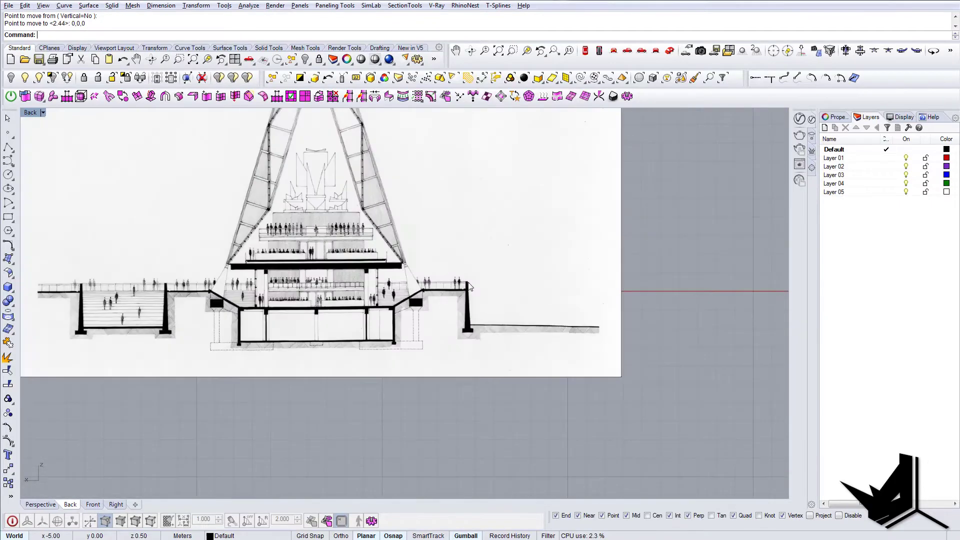
pyautogui.scroll(-8, 542, 284)
pyautogui.moveTo(542, 284)
pyautogui.mouseDown(button='right')
pyautogui.moveTo(456, 308)
pyautogui.moveTo(437, 329)
pyautogui.moveTo(357, 359)
pyautogui.mouseUp(button='right')
pyautogui.scroll(6, 357, 300)
pyautogui.scroll(2, 450, 327)
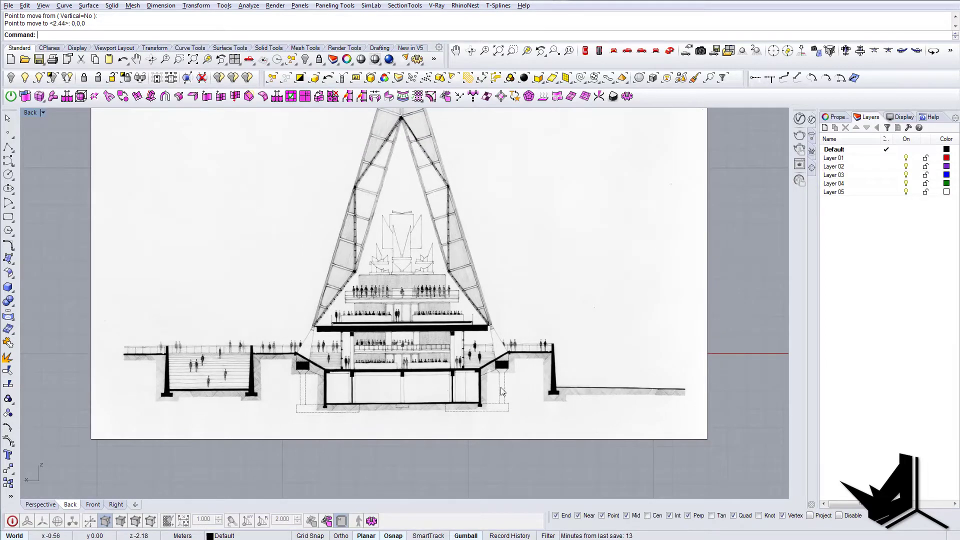
pyautogui.scroll(2, 337, 223)
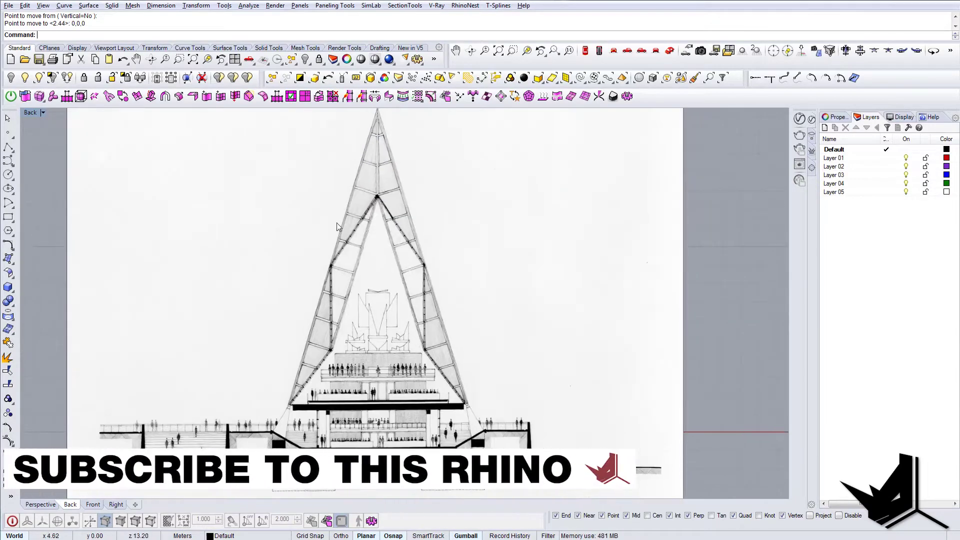
pyautogui.moveTo(286, 413); pyautogui.dragTo(347, 366, button='right')
pyautogui.write('PL')
pyautogui.press('Return')
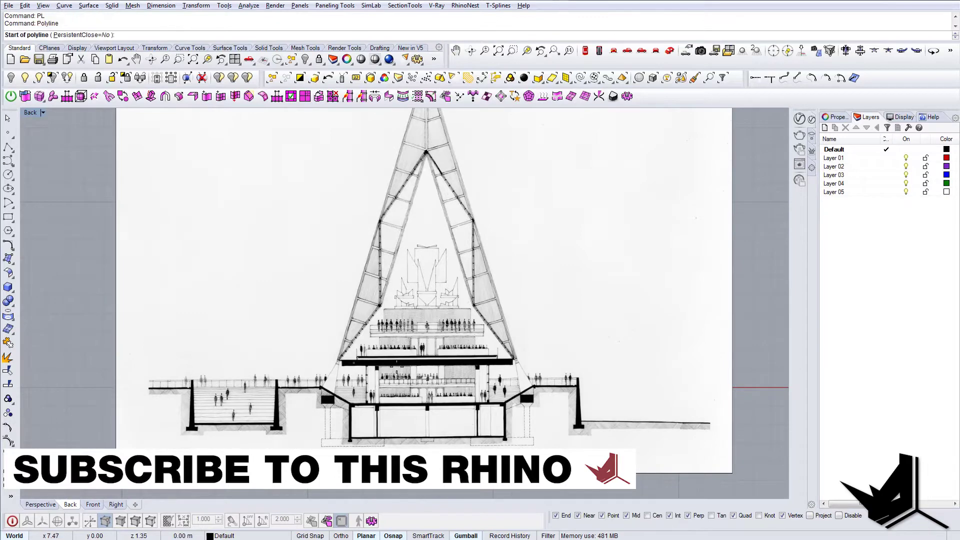
pyautogui.scroll(4, 526, 382)
pyautogui.scroll(-5, 525, 383)
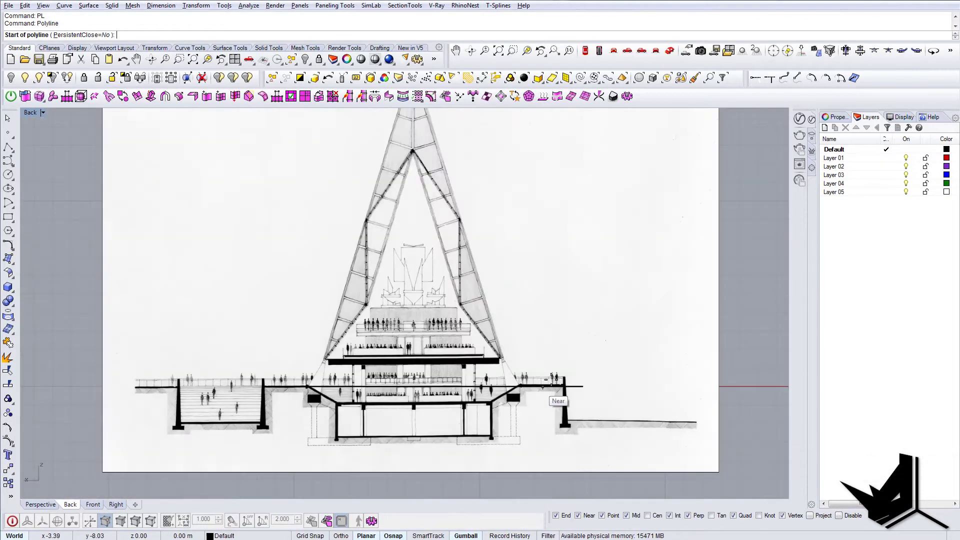
pyautogui.scroll(4, 626, 385)
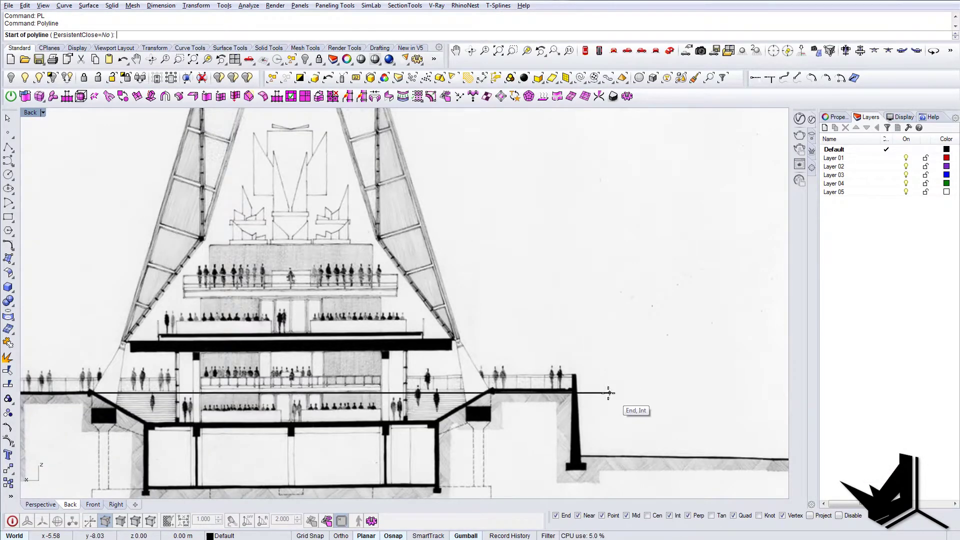
pyautogui.scroll(-7, 565, 394)
pyautogui.scroll(9, 350, 397)
pyautogui.scroll(-6, 336, 399)
pyautogui.moveTo(285, 397); pyautogui.dragTo(437, 380, button='right')
pyautogui.moveTo(575, 380); pyautogui.dragTo(352, 379, button='right')
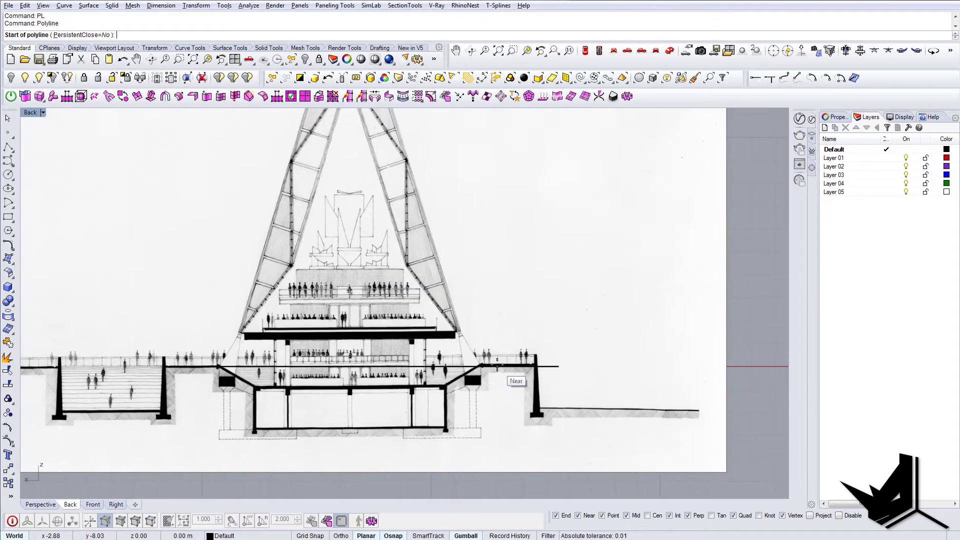
pyautogui.scroll(4, 496, 366)
pyautogui.click(591, 368)
pyautogui.scroll(-5, 616, 369)
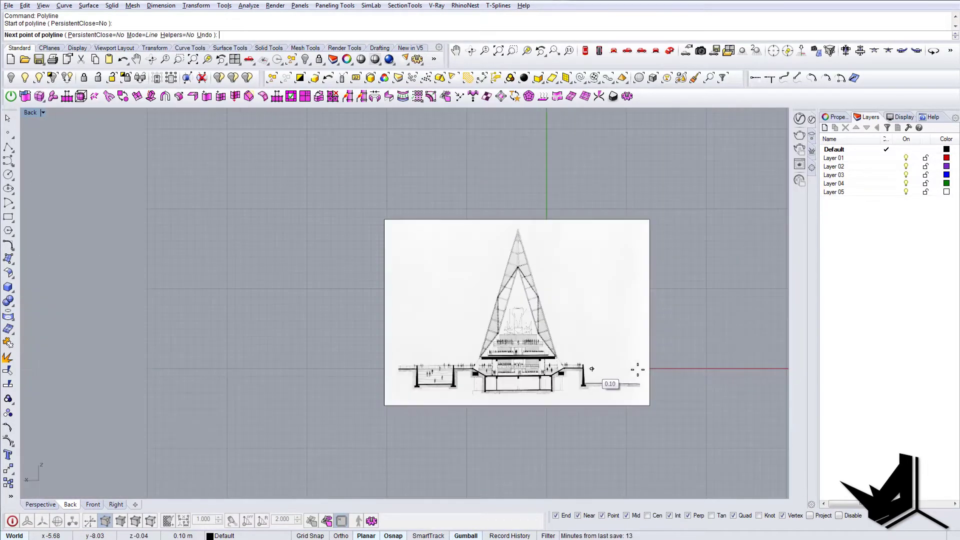
pyautogui.press('Escape')
# Set the section picture's material transparency to about 76%.
pyautogui.scroll(4, 647, 302)
pyautogui.click(647, 302)
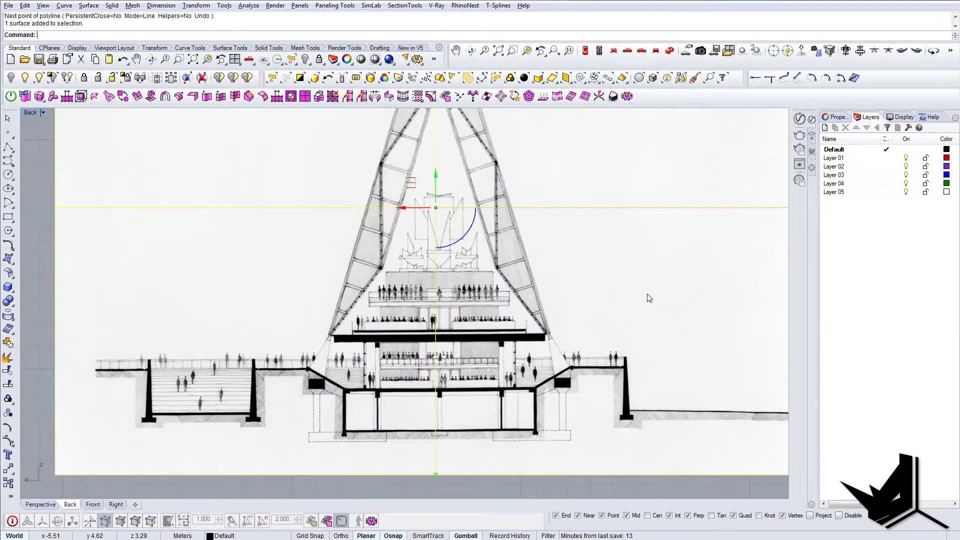
pyautogui.click(835, 116)
pyautogui.moveTo(875, 286); pyautogui.dragTo(864, 292)
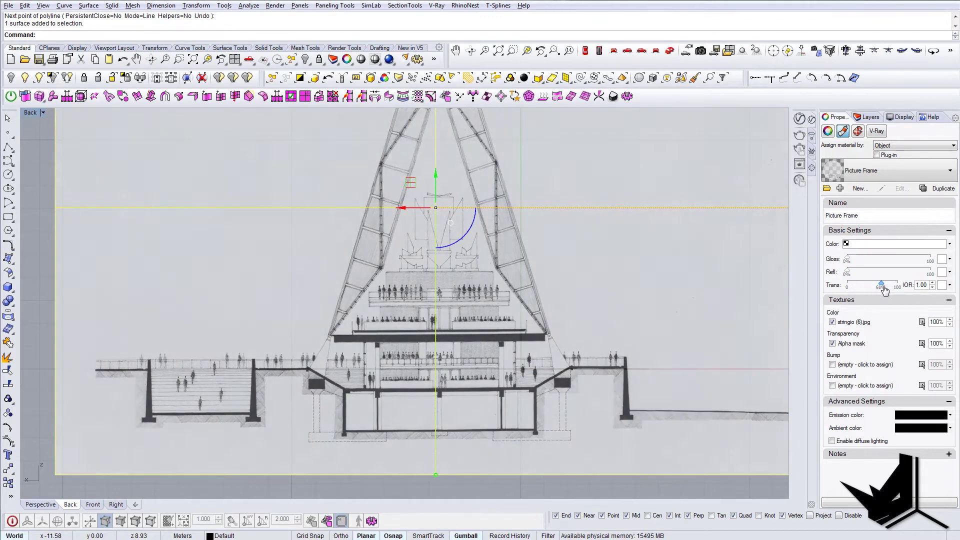
# Lock the section picture.
pyautogui.scroll(-3, 493, 330)
pyautogui.scroll(-2, 509, 303)
pyautogui.hotkey('ctrl', 'l')
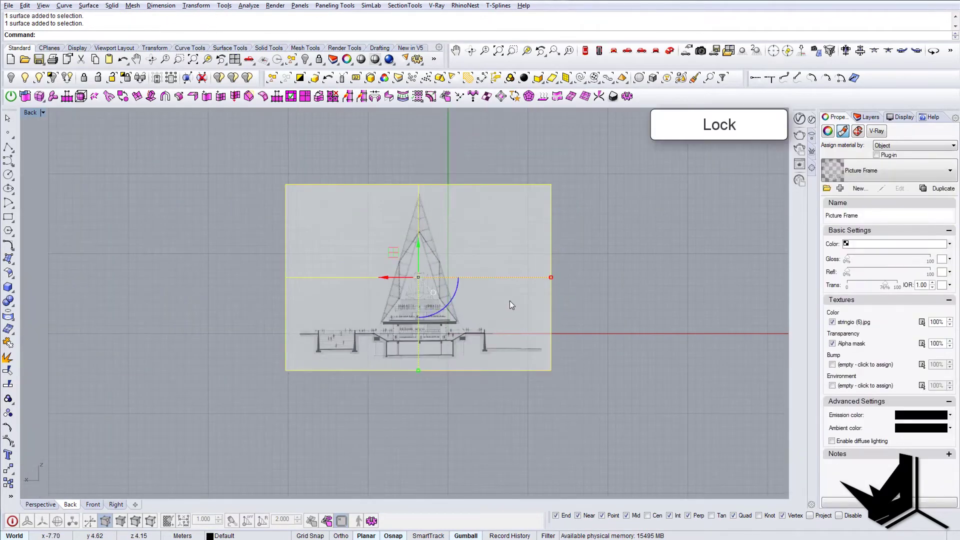
pyautogui.scroll(2, 515, 303)
pyautogui.write('PL')
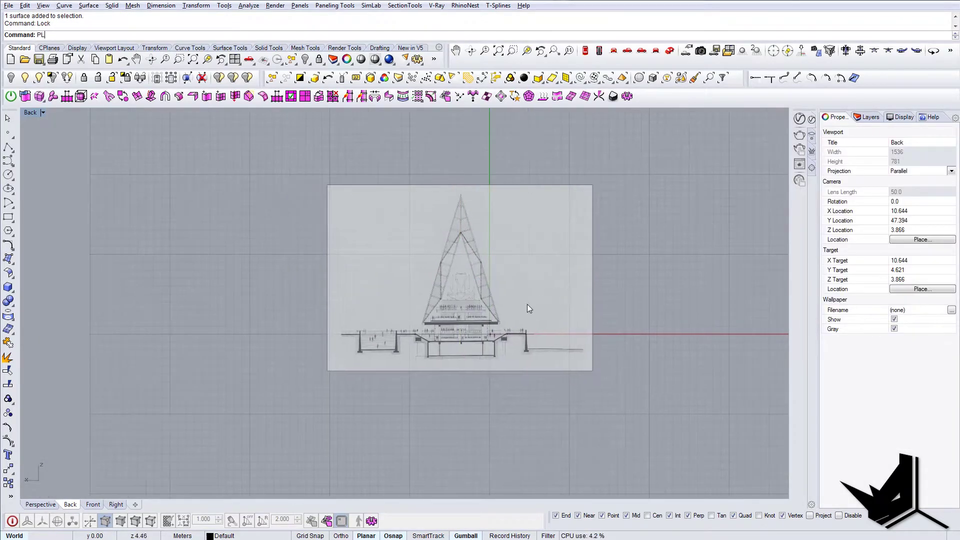
pyautogui.press('Return')
pyautogui.scroll(6, 539, 340)
pyautogui.moveTo(584, 343); pyautogui.dragTo(726, 350, button='right')
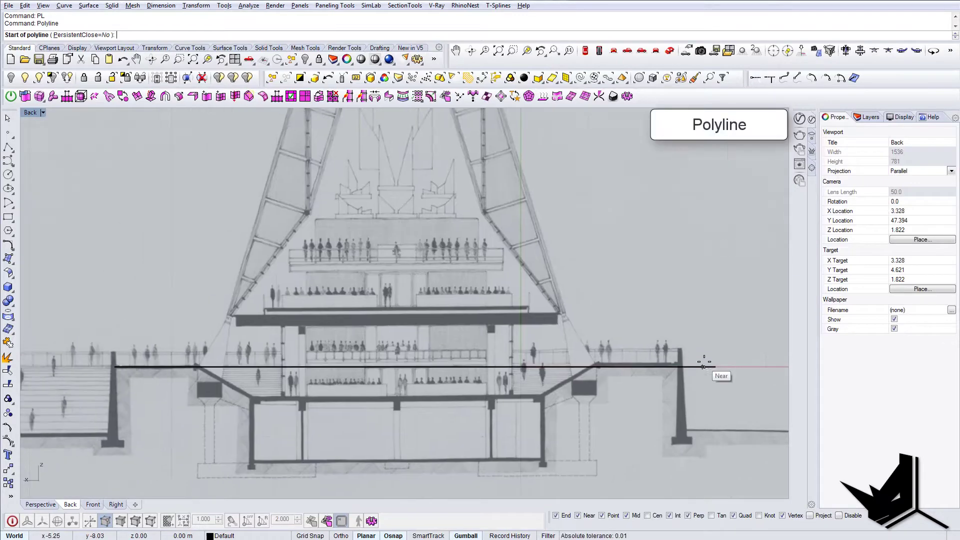
pyautogui.press('Escape')
# Unlock the section picture and move it down so the terrace slab's top edge lies on the horizontal axis.
pyautogui.scroll(-2, 624, 340)
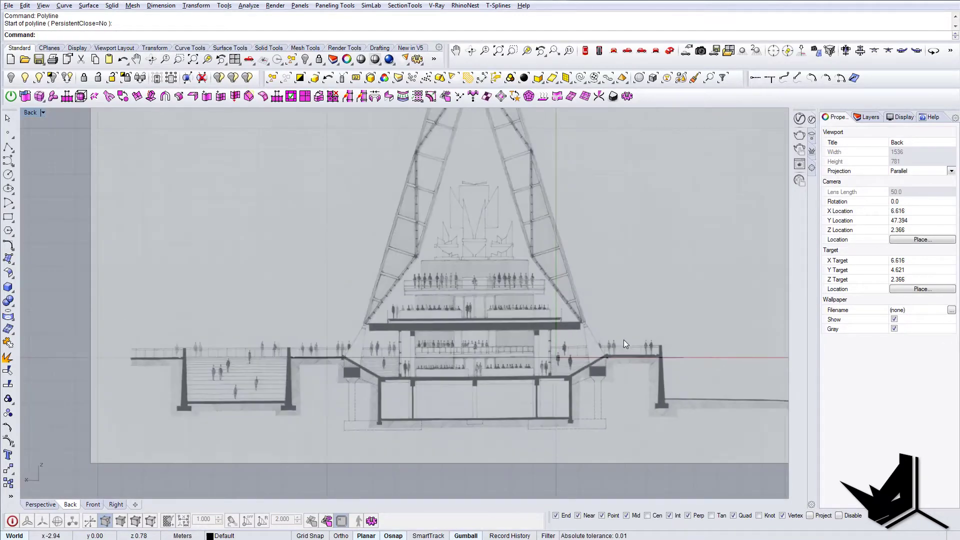
pyautogui.press('Return')
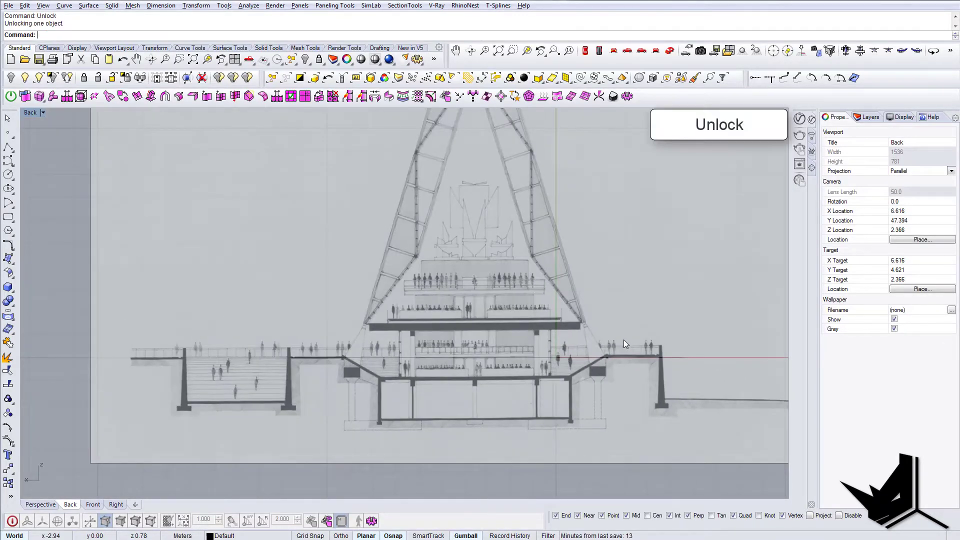
pyautogui.scroll(6, 538, 328)
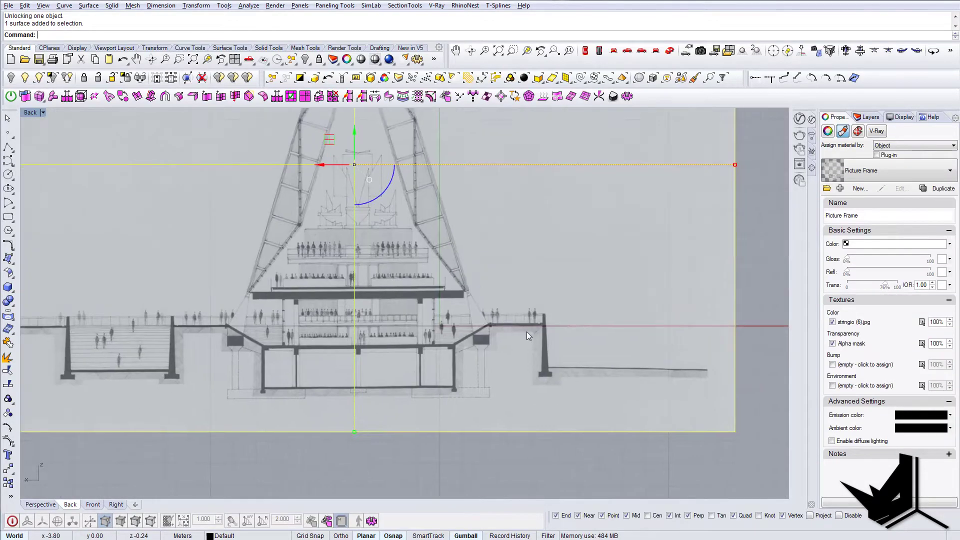
pyautogui.write('M')
pyautogui.press('Return')
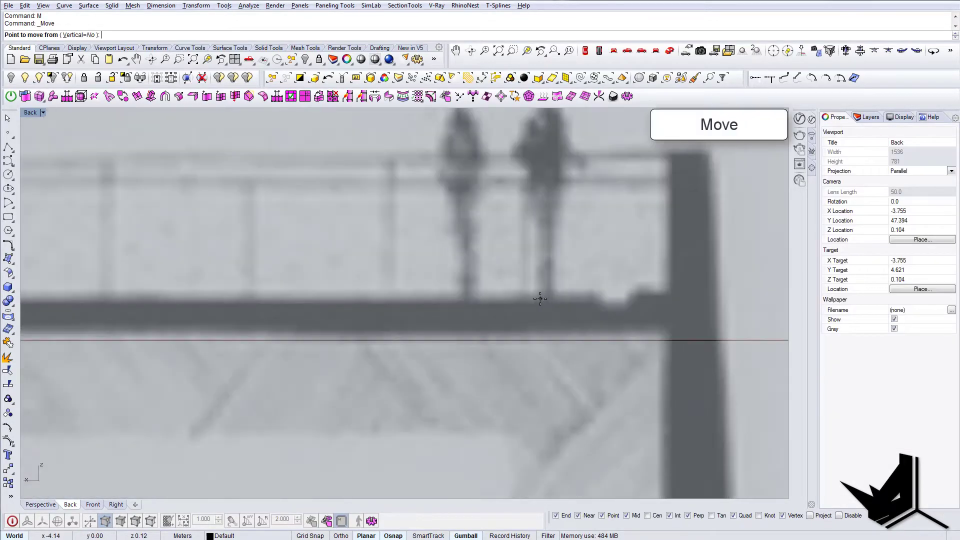
pyautogui.click(541, 300)
pyautogui.scroll(2, 540, 325)
pyautogui.click(538, 340)
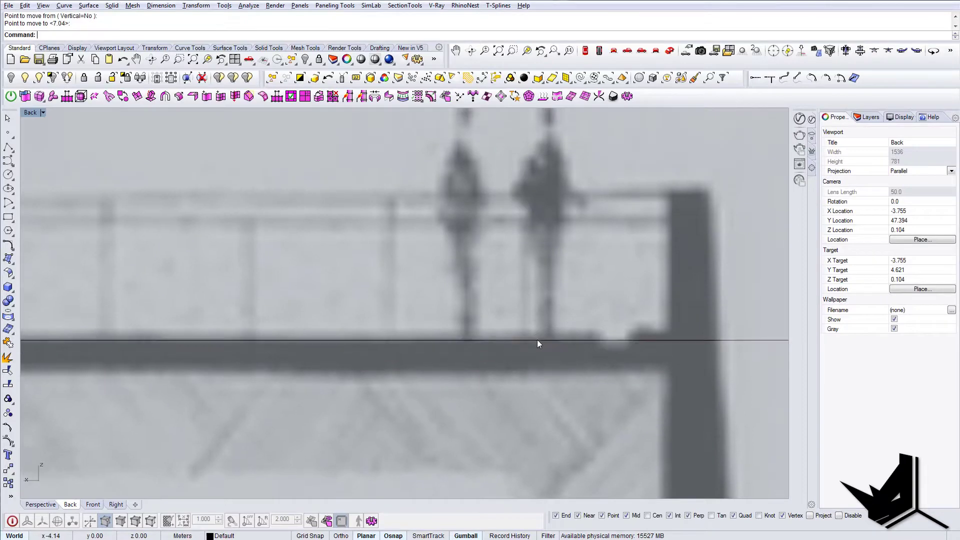
# Lock the section picture in its corrected position.
pyautogui.scroll(-6, 542, 340)
pyautogui.write('Lo')
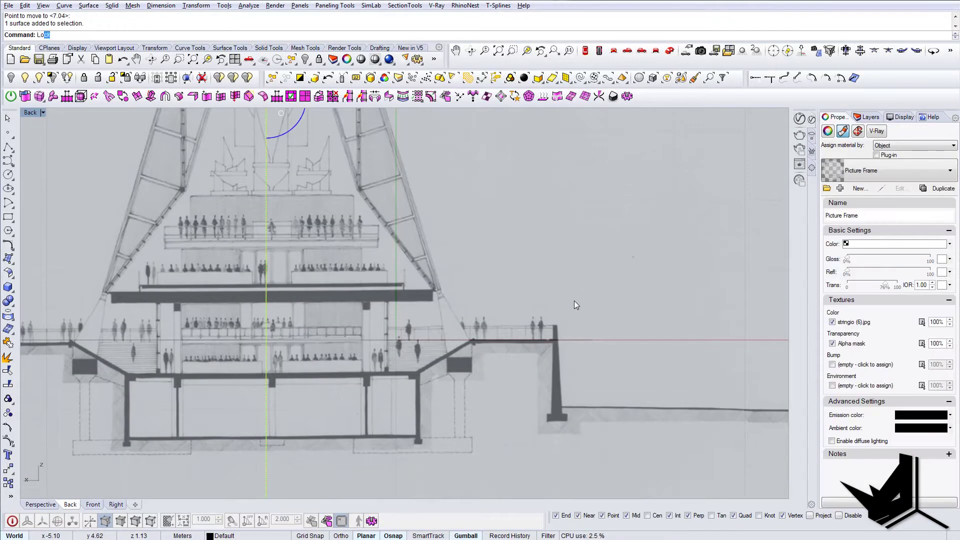
pyautogui.press('Return')
# Draw a line along the terrace floor from just outside the retaining wall to the upper end of the sloped floor.
pyautogui.moveTo(574, 301); pyautogui.dragTo(615, 310, button='right')
pyautogui.write('L')
pyautogui.press('Return')
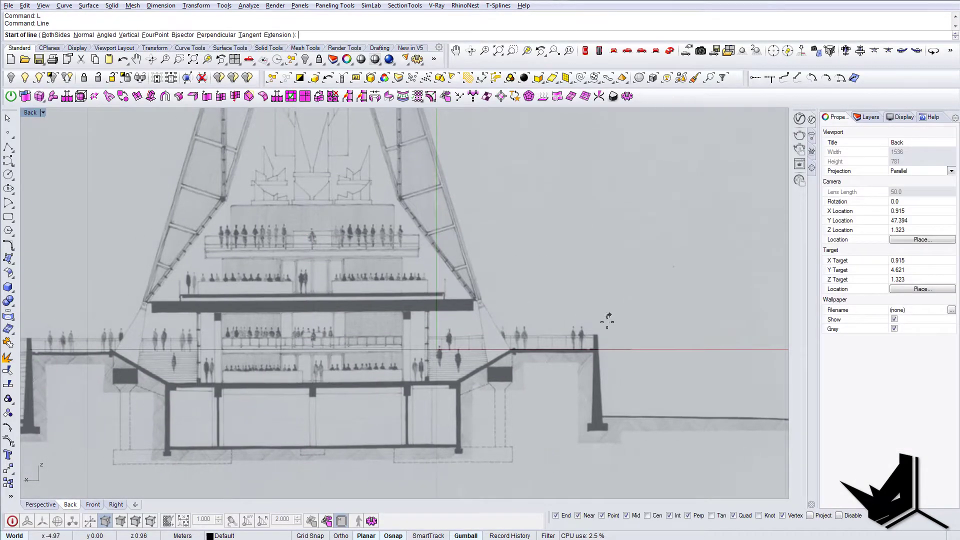
pyautogui.click(631, 349)
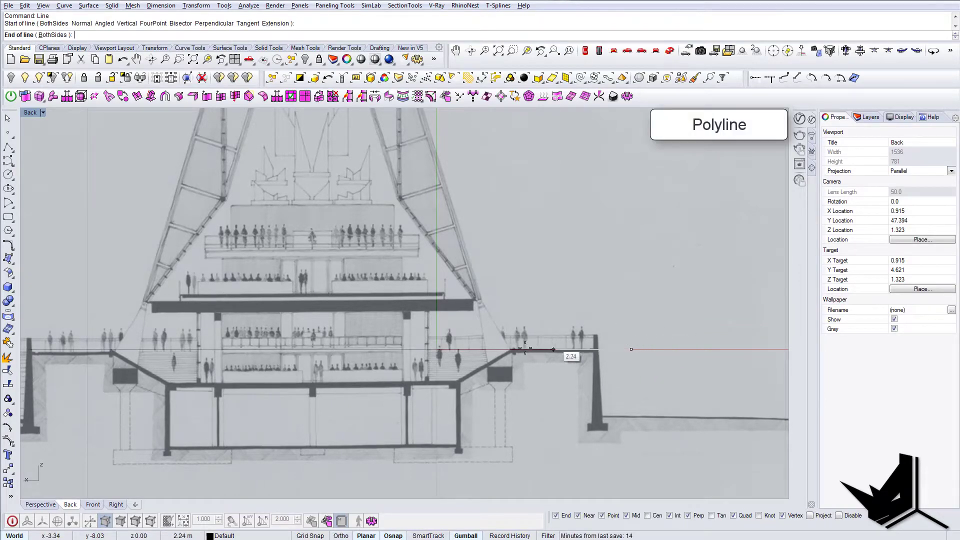
pyautogui.scroll(3, 532, 353)
pyautogui.click(497, 353)
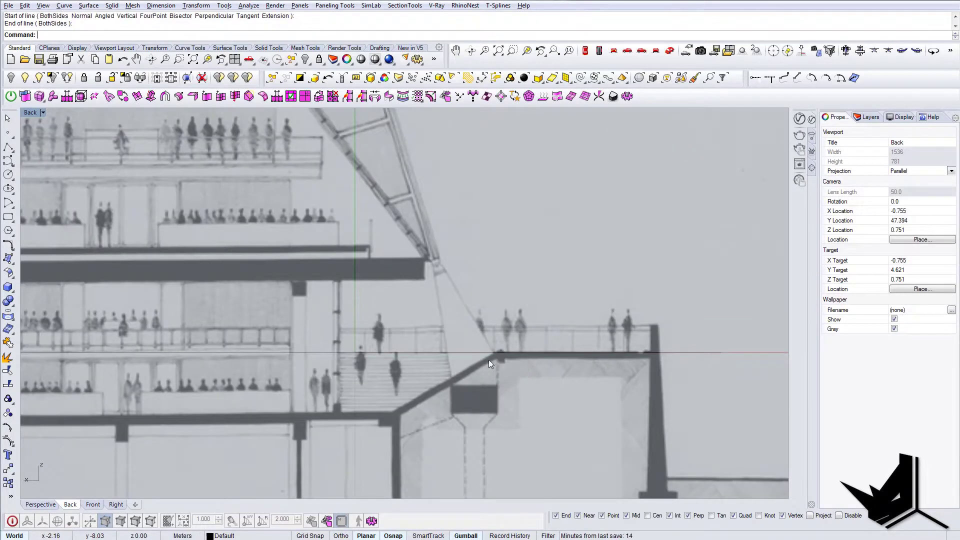
# Trace the floor with a polyline about 1.86 m down the slope and about 4.09 m along the lower slab to the section's centre, and select it.
pyautogui.write('pl')
pyautogui.press('Return')
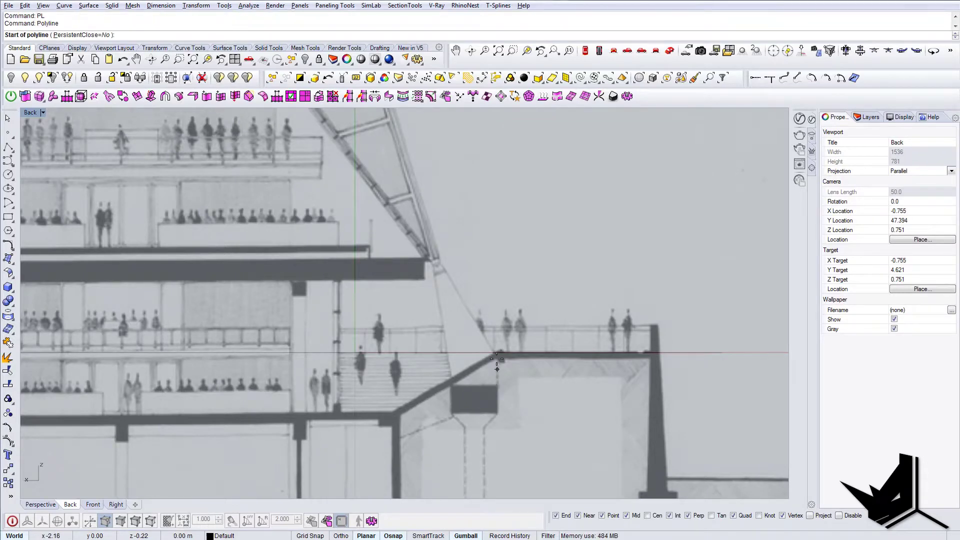
pyautogui.click(498, 353)
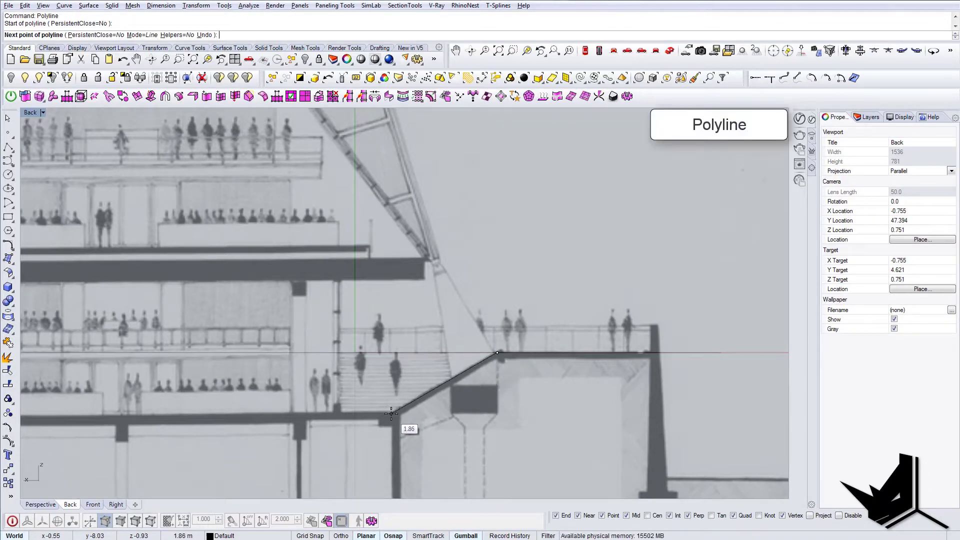
pyautogui.click(391, 413)
pyautogui.scroll(-4, 607, 313)
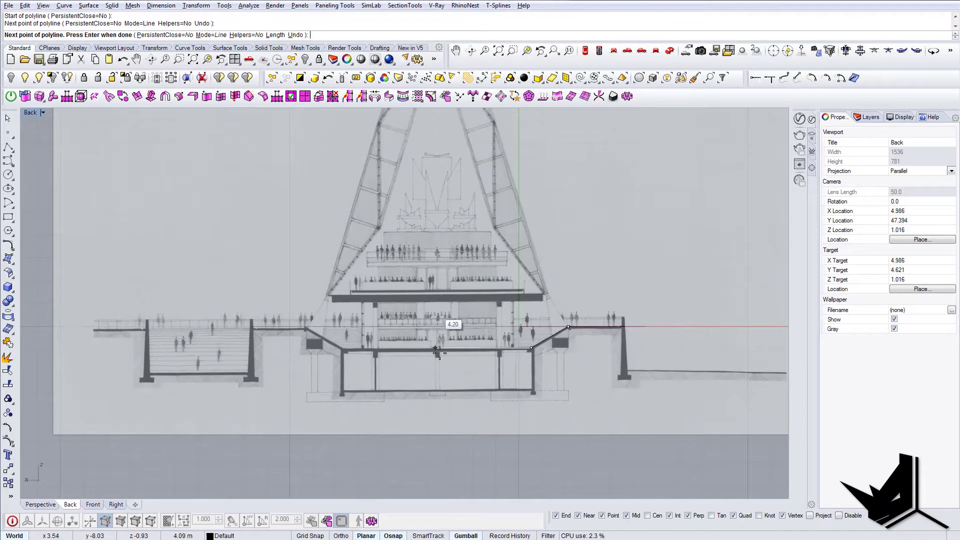
pyautogui.scroll(5, 437, 352)
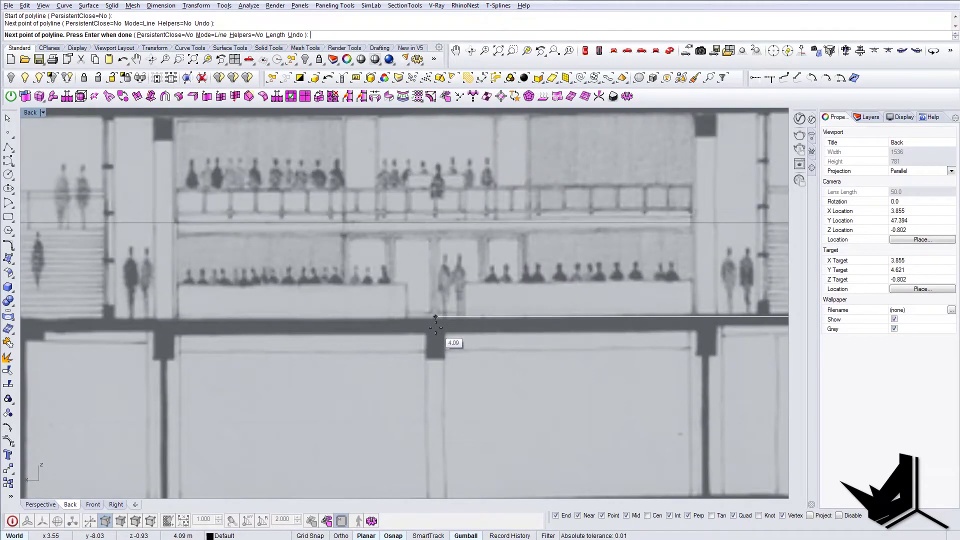
pyautogui.click(436, 328)
pyautogui.press('Return')
pyautogui.scroll(-4, 436, 327)
pyautogui.click(441, 322)
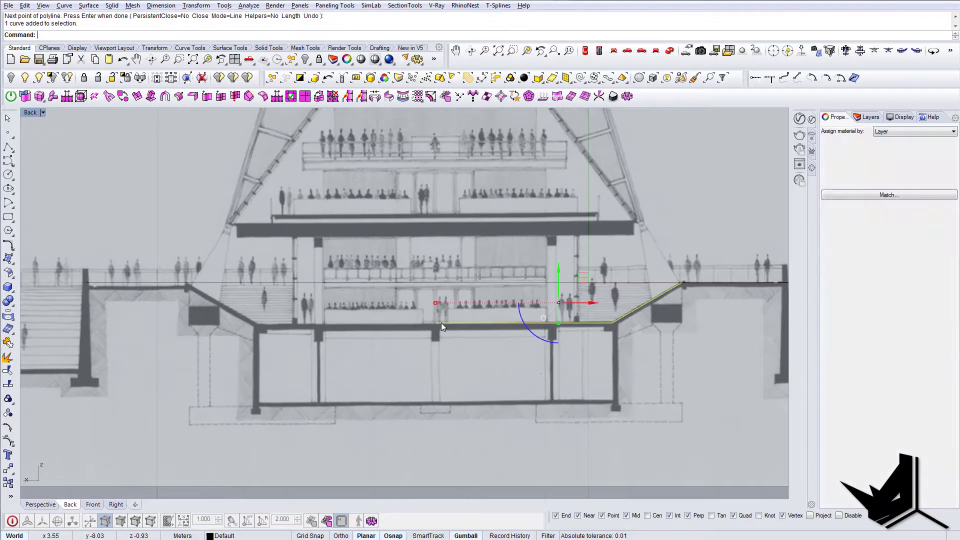
# Join the terrace line and the floor polyline into one curve.
pyautogui.click(693, 283)
pyautogui.click(720, 308)
pyautogui.hotkey('ctrl', 'j')
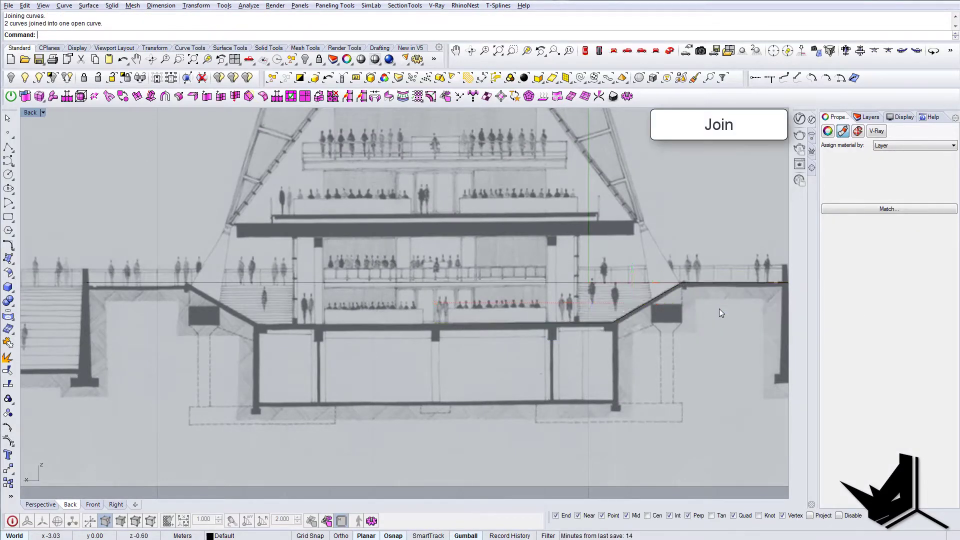
# Mirror the joined floor curve about a vertical axis through its endpoint at the section's centre, keeping the original.
pyautogui.write('mirror')
pyautogui.press('Return')
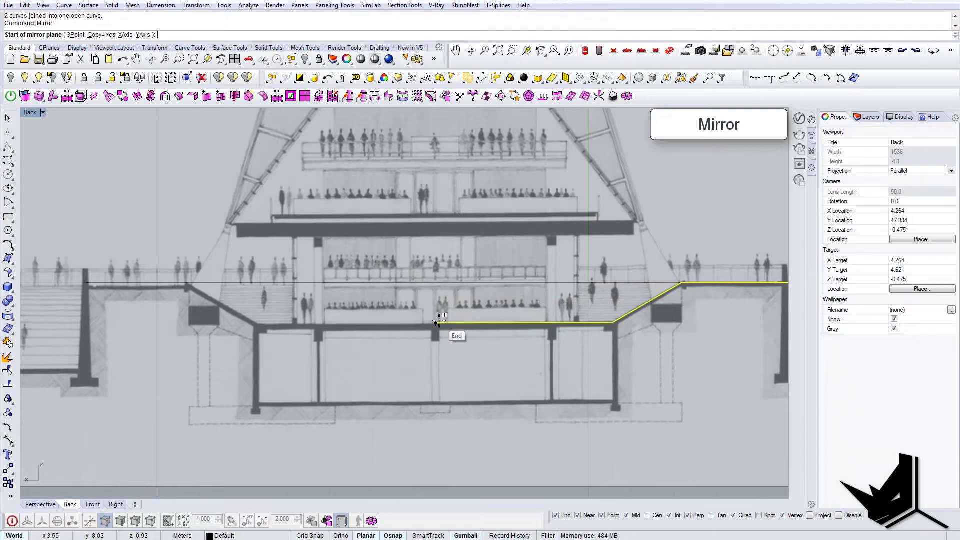
pyautogui.click(436, 323)
pyautogui.scroll(-3, 435, 323)
pyautogui.click(440, 461)
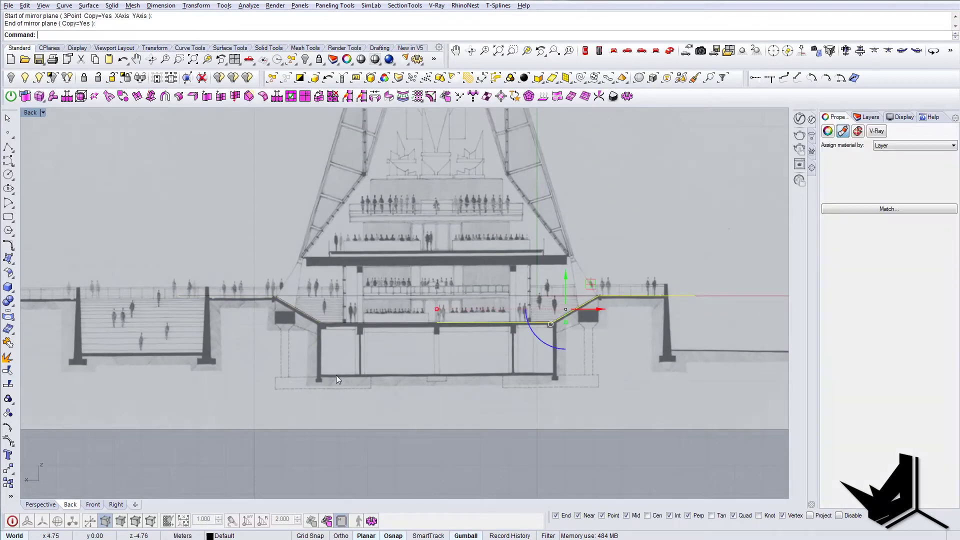
# Select both halves of the floor profile and join them into one open curve.
pyautogui.scroll(4, 316, 323)
pyautogui.click(317, 313)
pyautogui.keyDown('shift'); pyautogui.click(567, 320); pyautogui.keyUp('shift')
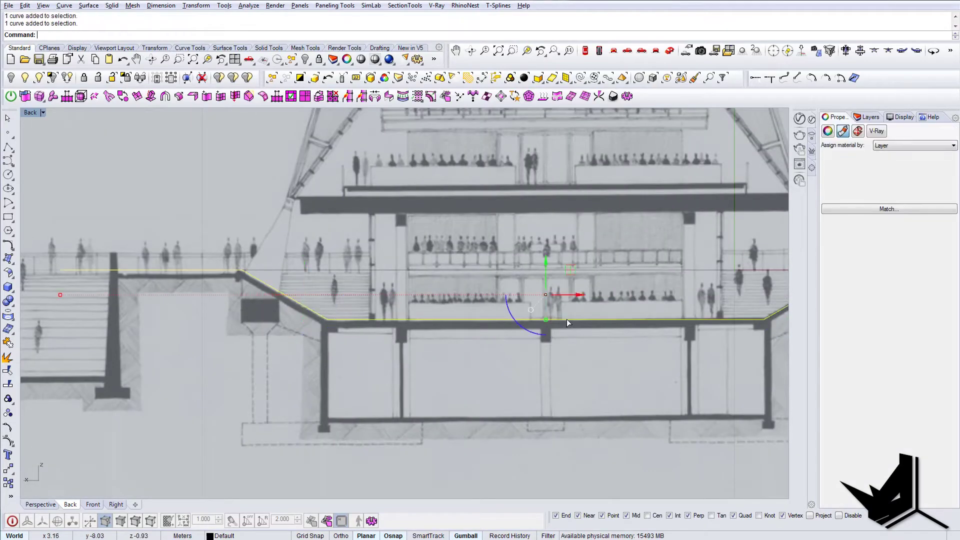
pyautogui.moveTo(566, 323); pyautogui.dragTo(498, 342, button='right')
pyautogui.moveTo(504, 315); pyautogui.dragTo(501, 315)
pyautogui.scroll(-4, 501, 314)
pyautogui.moveTo(542, 333); pyautogui.dragTo(535, 346, button='right')
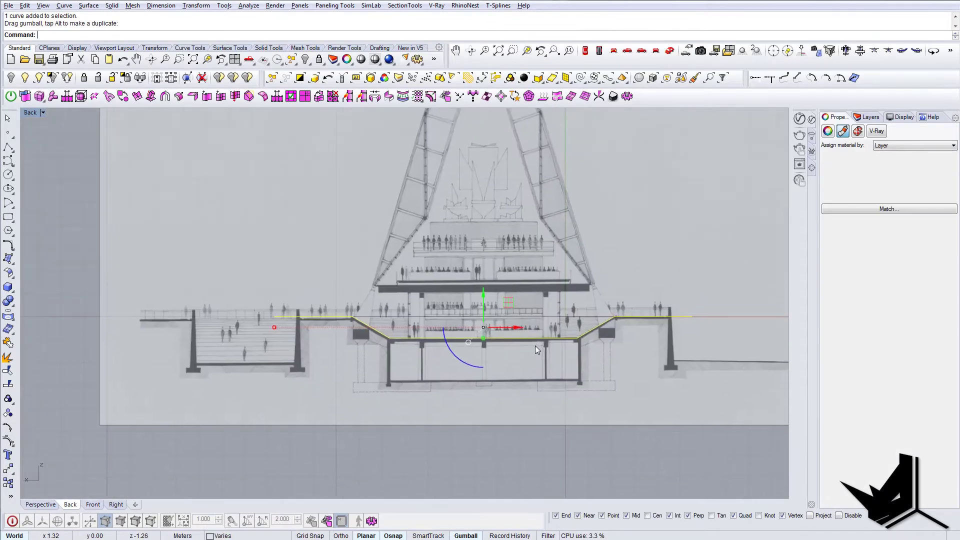
pyautogui.hotkey('ctrl', 'j')
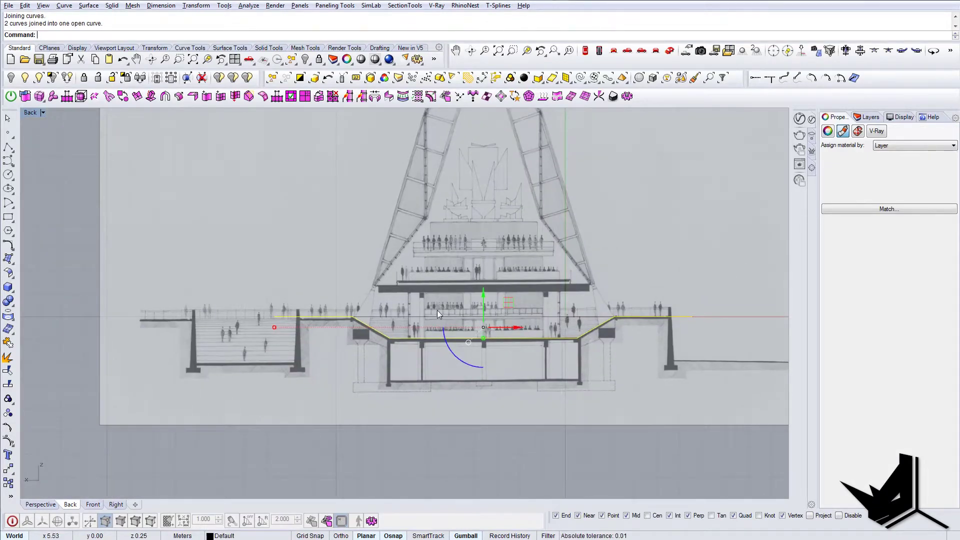
pyautogui.moveTo(437, 310); pyautogui.dragTo(443, 318, button='right')
pyautogui.moveTo(509, 339); pyautogui.dragTo(523, 358, button='right')
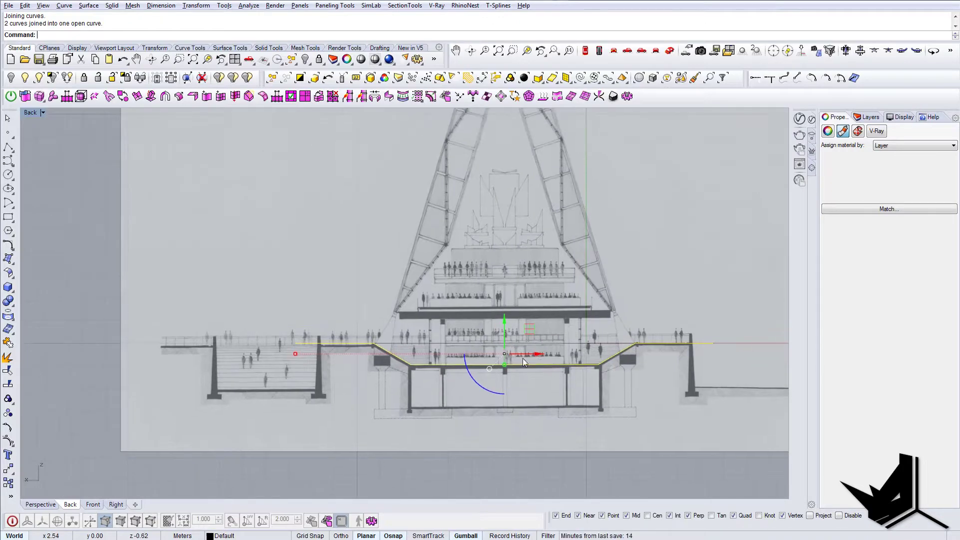
pyautogui.click(517, 358)
pyautogui.press('Return')
pyautogui.scroll(8, 450, 365)
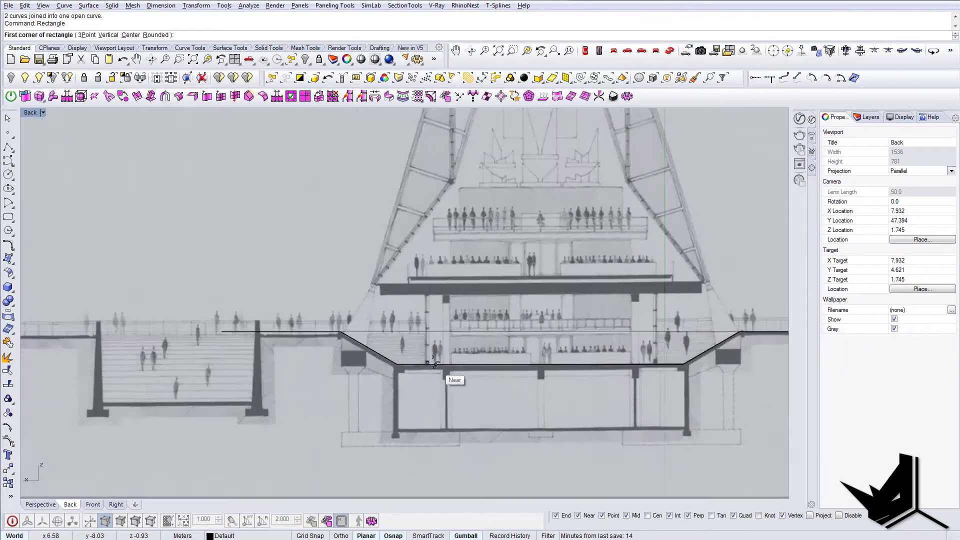
pyautogui.click(417, 364)
pyautogui.scroll(-5, 417, 364)
pyautogui.scroll(5, 650, 286)
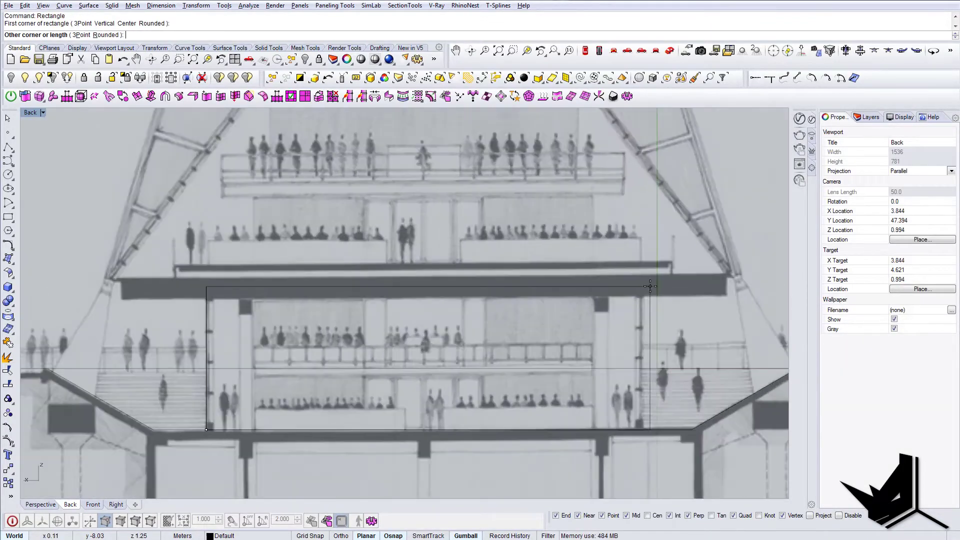
pyautogui.scroll(-3, 574, 308)
# Draw a rectangle from the lower floor's centre to the top of the outer wall beneath the upper slab, covering half the lower level.
pyautogui.write('R')
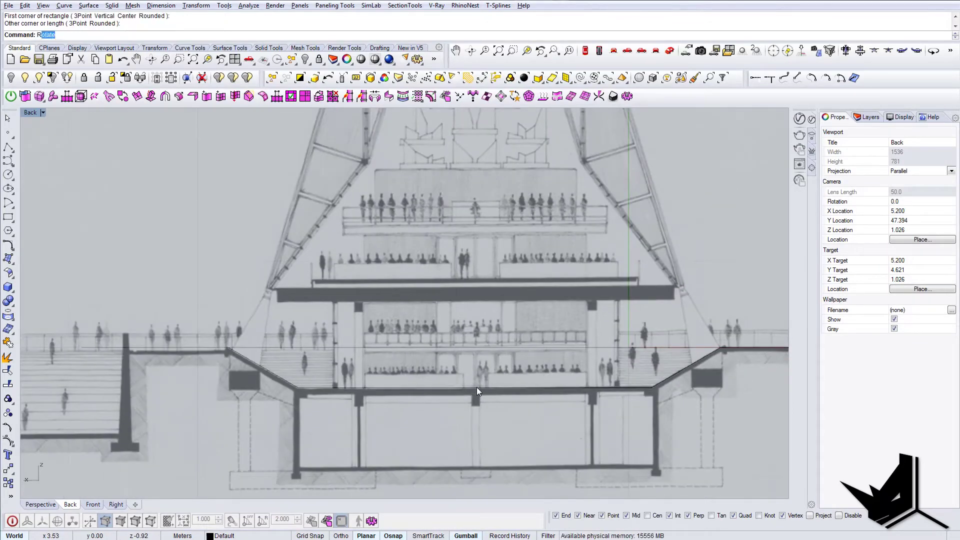
pyautogui.write('ectangle')
pyautogui.press('Return')
pyautogui.click(475, 387)
pyautogui.scroll(6, 335, 301)
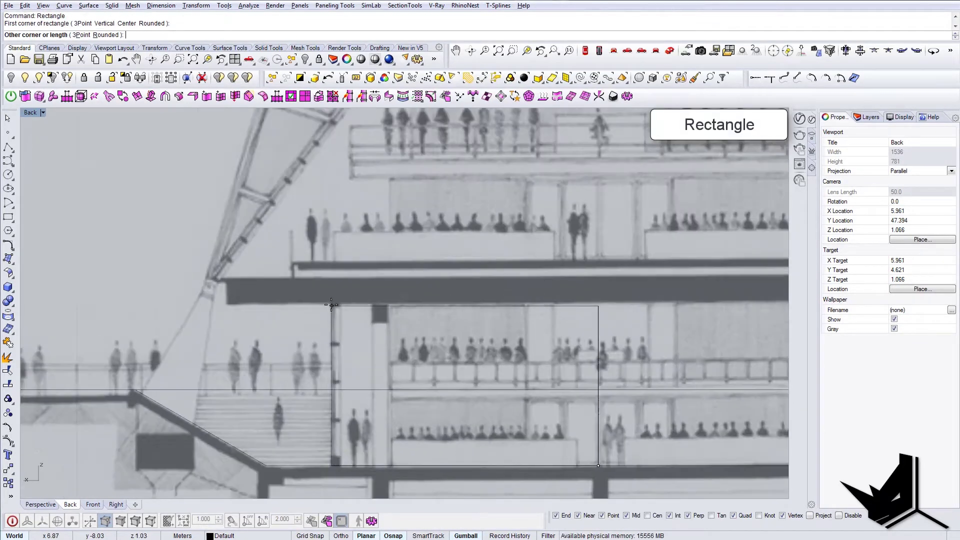
pyautogui.click(340, 304)
pyautogui.scroll(-3, 339, 304)
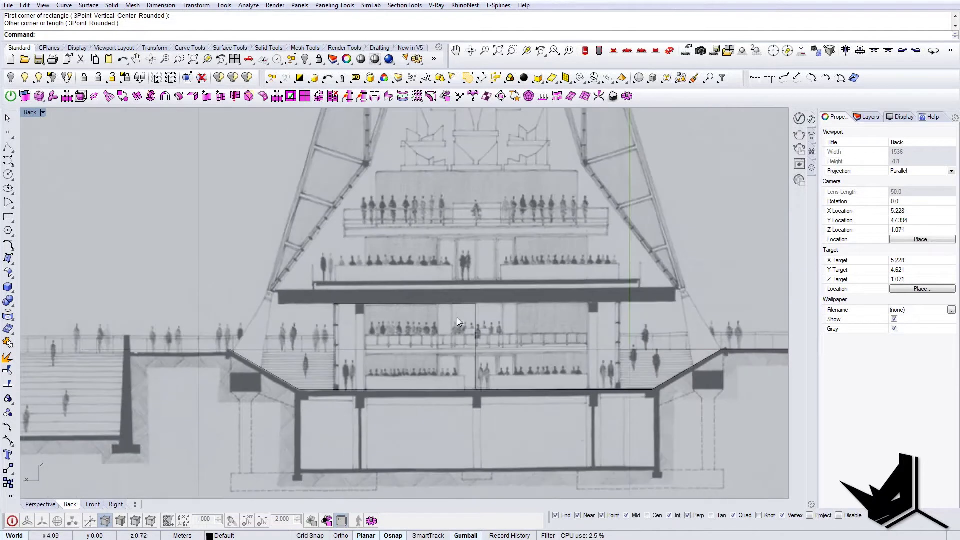
# Mirror the lower level's half rectangle about the section's vertical centre axis.
pyautogui.click(474, 316)
pyautogui.moveTo(474, 316); pyautogui.dragTo(484, 330, button='right')
pyautogui.click(489, 317)
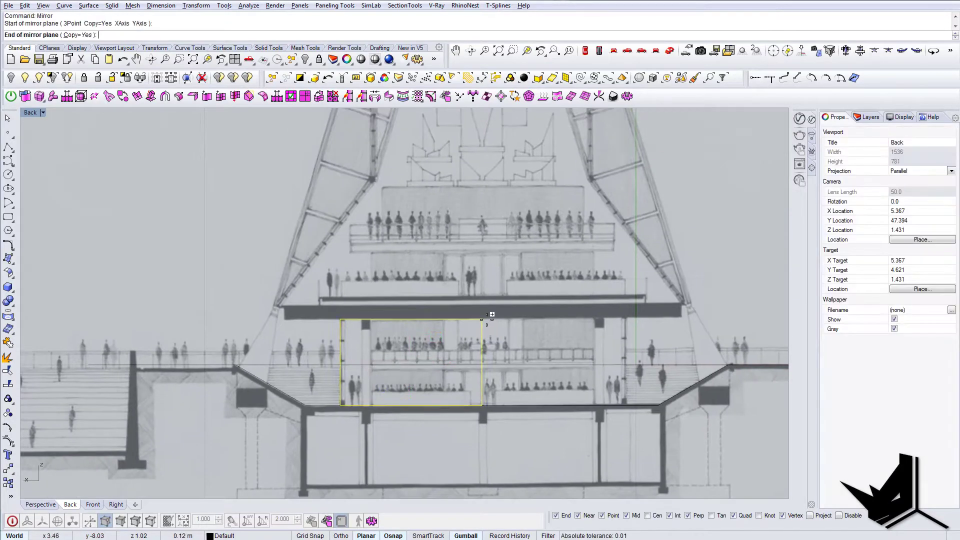
pyautogui.scroll(-3, 580, 328)
pyautogui.scroll(4, 488, 343)
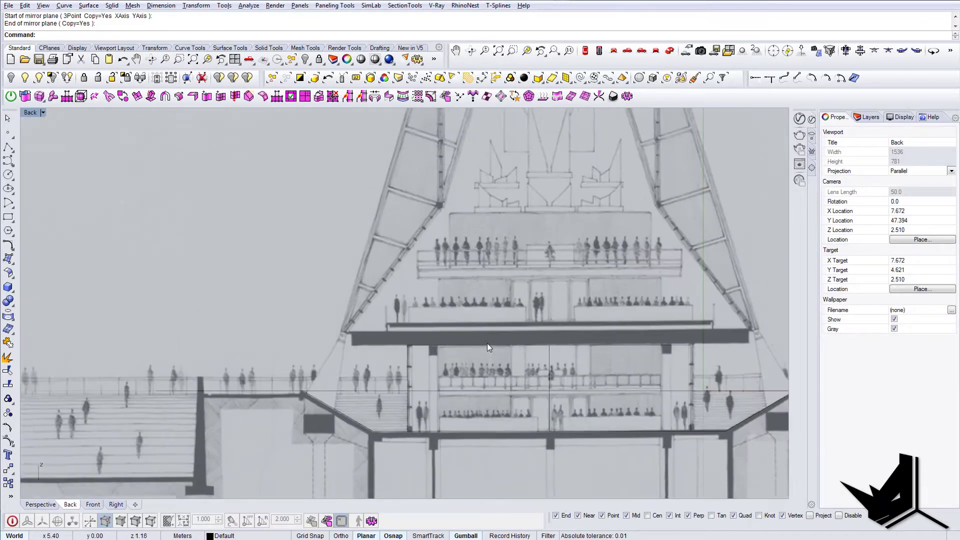
# Draw a rectangle over half of the thick upper slab, from the lower level's top centre to the slab's outer upper corner.
pyautogui.moveTo(487, 344); pyautogui.dragTo(504, 368, button='right')
pyautogui.press('Return')
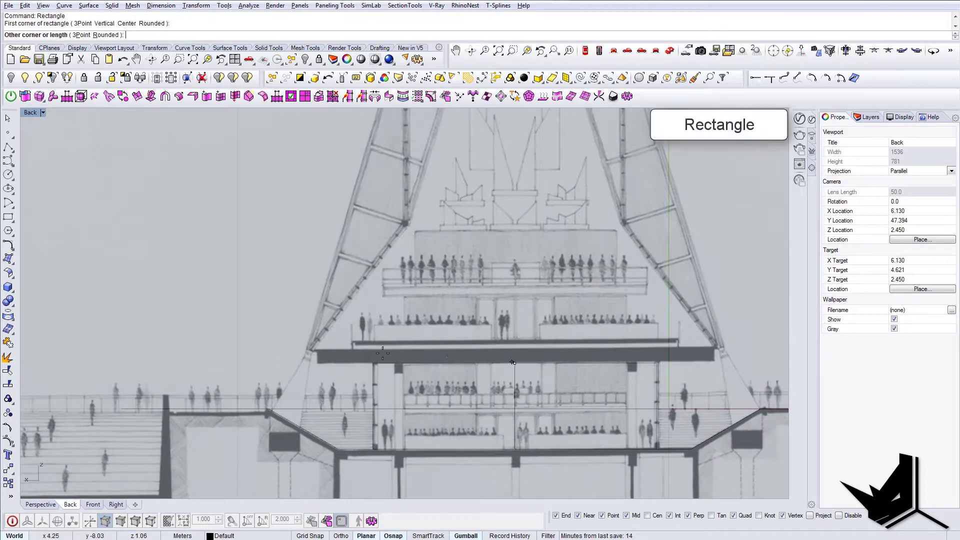
pyautogui.scroll(8, 318, 349)
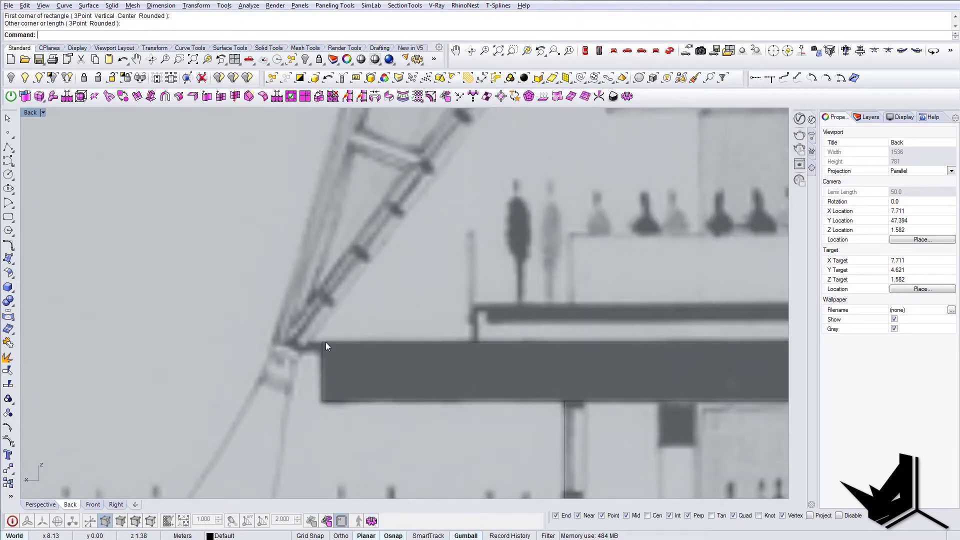
# Mirror the upper slab's half rectangle about its inner vertical edge at the section's centre.
pyautogui.click(326, 342)
pyautogui.scroll(-12, 326, 342)
pyautogui.write('mi')
pyautogui.press('Return')
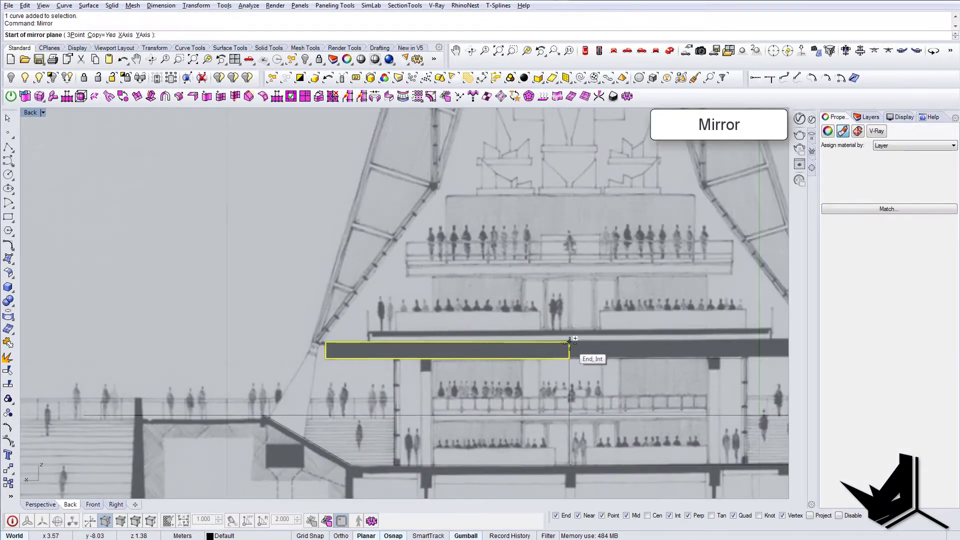
pyautogui.click(570, 342)
pyautogui.click(568, 313)
pyautogui.scroll(-3, 485, 322)
pyautogui.scroll(1, 512, 335)
pyautogui.moveTo(512, 336); pyautogui.dragTo(532, 352, button='right')
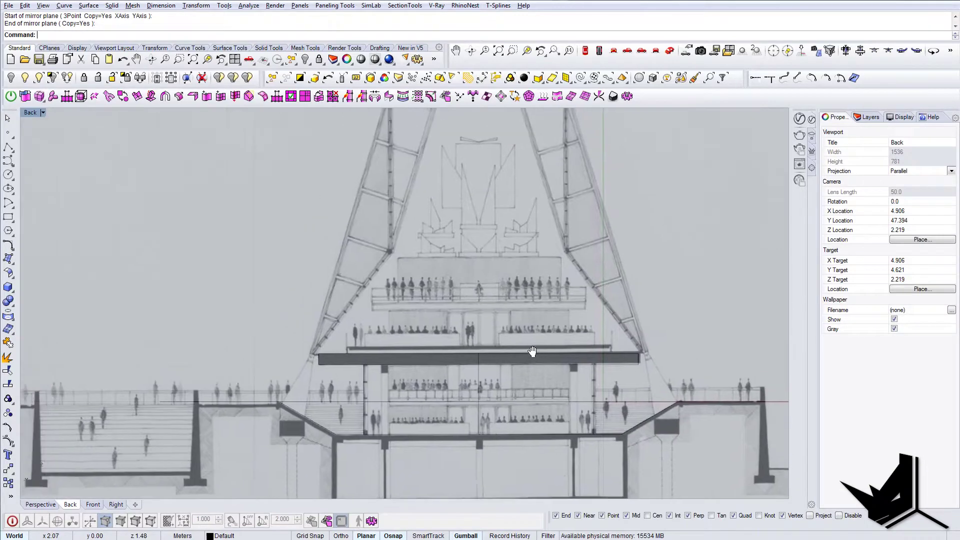
# Trace the tapered support between the sloped floor and the roof frame's foot with a closed four-sided polyline.
pyautogui.scroll(-4, 532, 352)
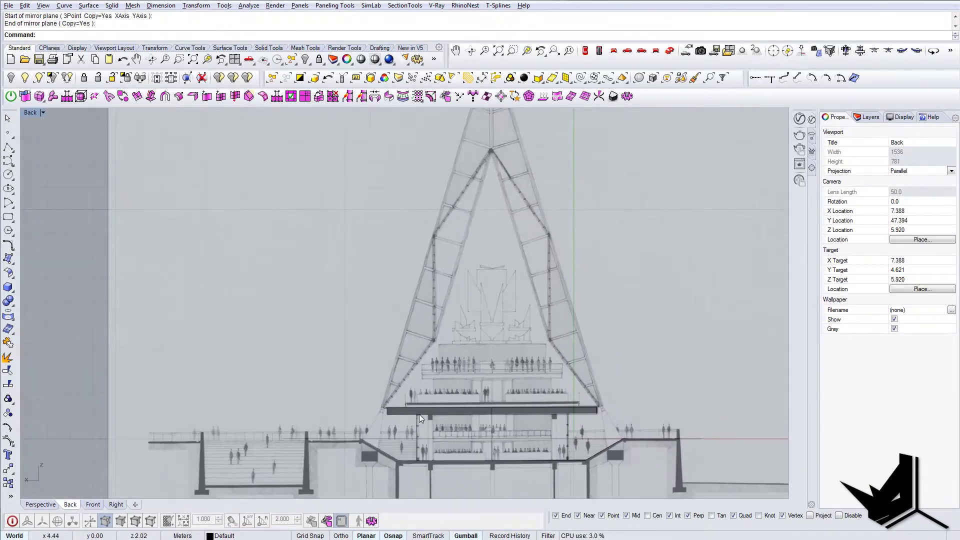
pyautogui.scroll(4, 419, 414)
pyautogui.write('PL')
pyautogui.press('Return')
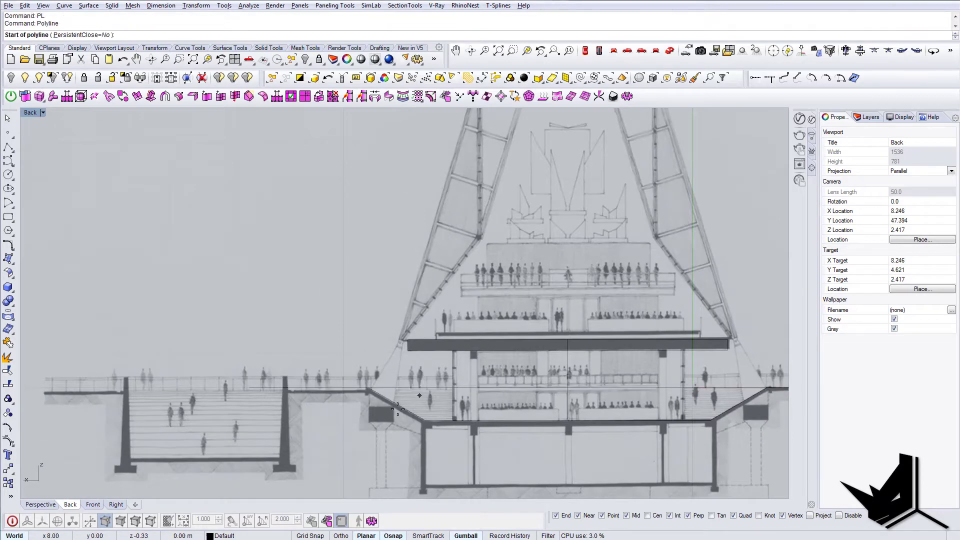
pyautogui.scroll(5, 420, 395)
pyautogui.scroll(5, 397, 216)
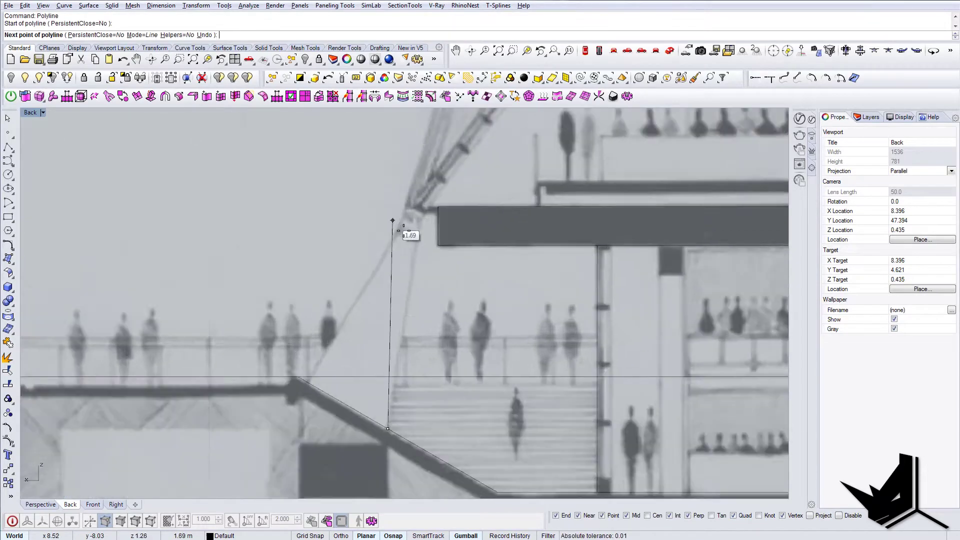
pyautogui.scroll(-2, 446, 203)
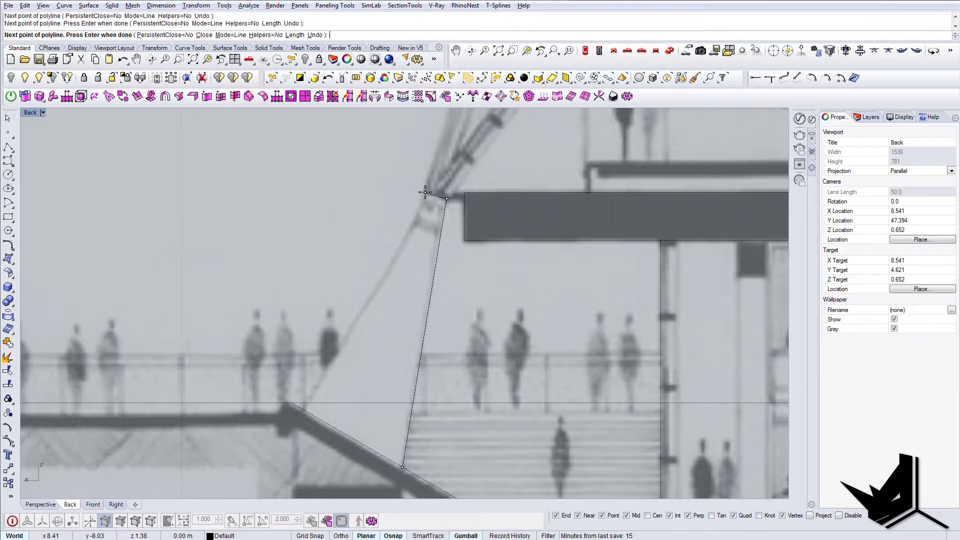
pyautogui.scroll(4, 302, 408)
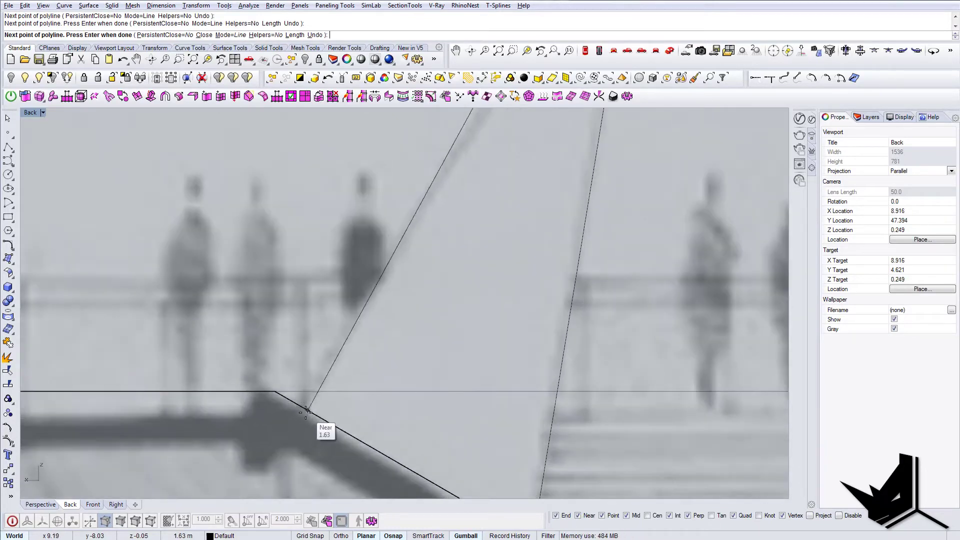
pyautogui.click(304, 407)
pyautogui.write('c')
pyautogui.press('Return')
pyautogui.scroll(-4, 308, 407)
pyautogui.click(422, 331)
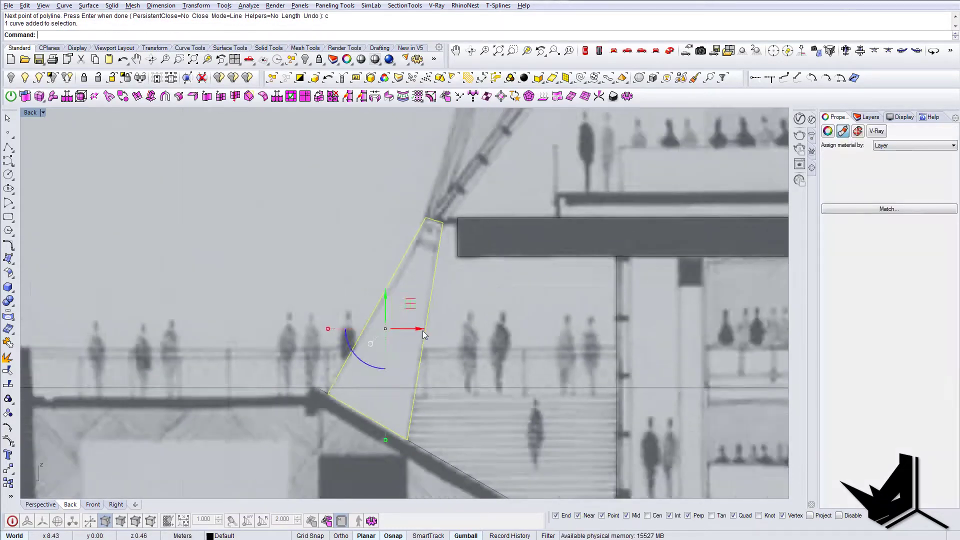
pyautogui.scroll(-5, 422, 331)
pyautogui.press('Escape')
pyautogui.moveTo(457, 336); pyautogui.dragTo(444, 340, button='right')
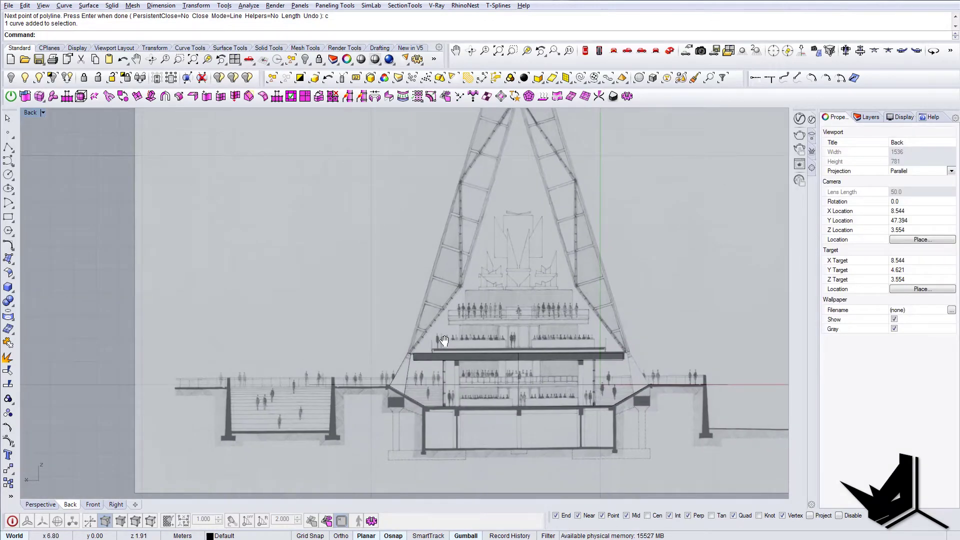
# Draw a straight polyline about 16.73 m long along the roof frame's outer edge from the tapered support's top to the apex.
pyautogui.scroll(5, 406, 346)
pyautogui.click(395, 369)
pyautogui.scroll(-5, 395, 369)
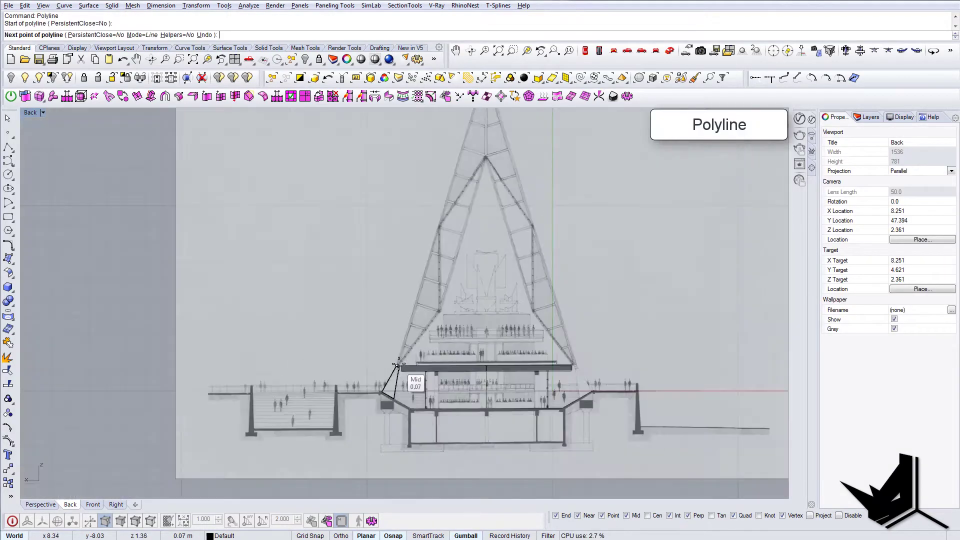
pyautogui.scroll(2, 379, 281)
pyautogui.scroll(6, 457, 153)
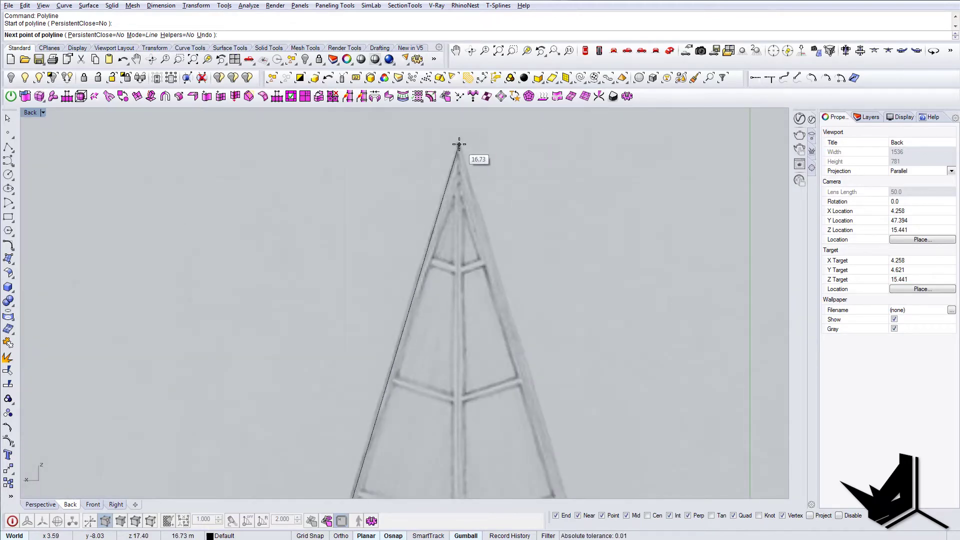
pyautogui.click(460, 145)
pyautogui.press('Return')
pyautogui.scroll(-6, 460, 148)
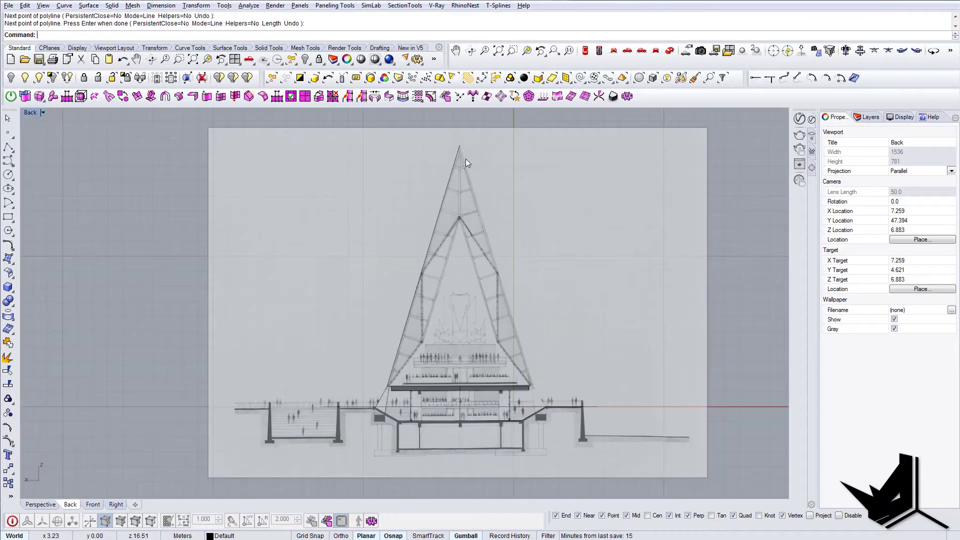
# Draw a vertical centre line from the middle of the upper slab to well above the roof's apex.
pyautogui.click(460, 378)
pyautogui.scroll(-4, 460, 379)
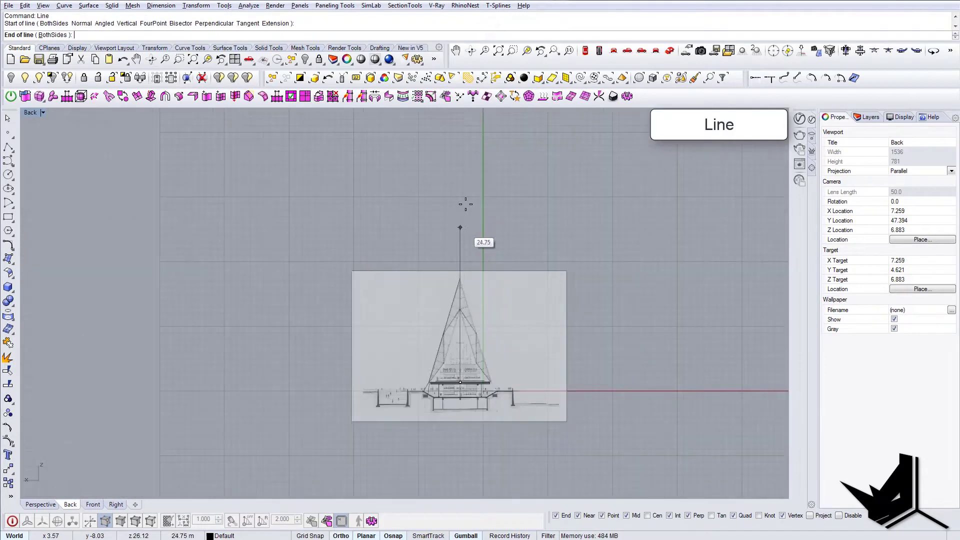
pyautogui.press('Escape')
pyautogui.scroll(6, 448, 335)
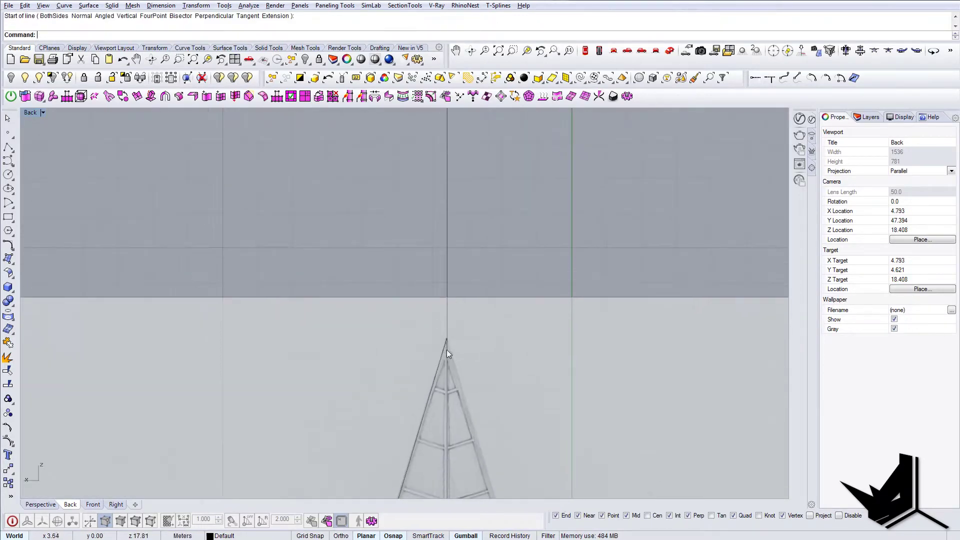
pyautogui.scroll(-3, 454, 359)
pyautogui.scroll(-4, 444, 262)
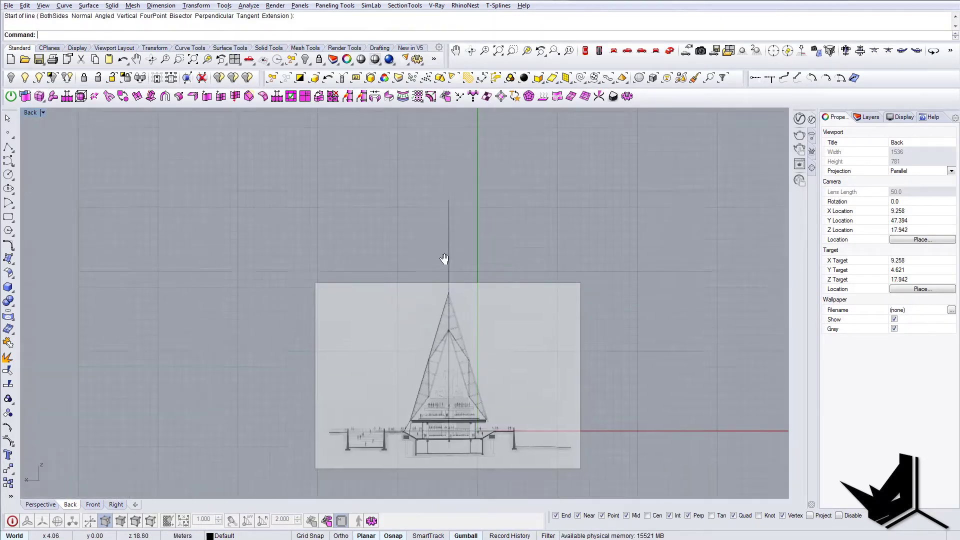
pyautogui.scroll(3, 446, 257)
# Extend the roof's outer edge line at the apex to the vertical centre line.
pyautogui.write('EXTEND')
pyautogui.press('Return')
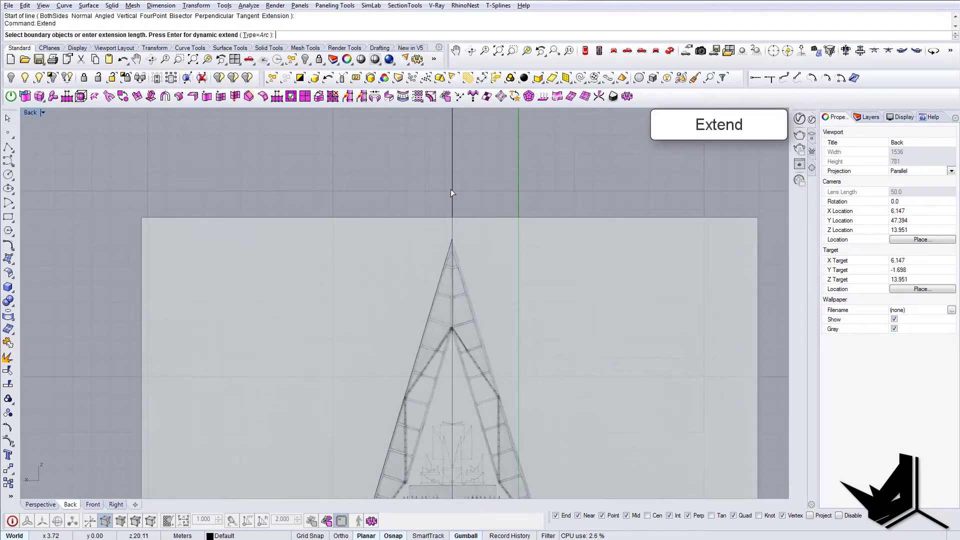
pyautogui.click(451, 189)
pyautogui.press('Return')
pyautogui.scroll(2, 450, 245)
pyautogui.click(445, 239)
pyautogui.press('Return')
# Mirror the extended roof edge line about the vertical centre line.
pyautogui.click(444, 237)
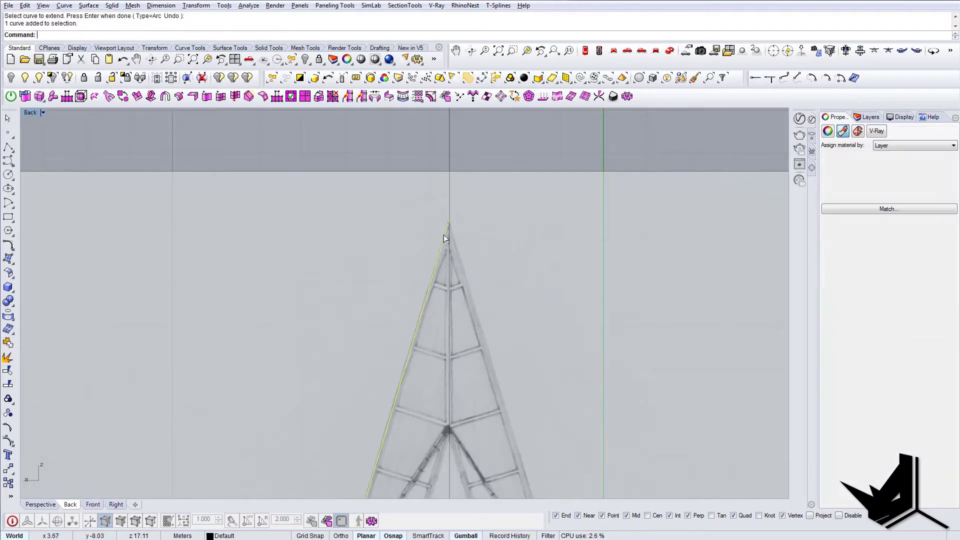
pyautogui.scroll(-3, 443, 235)
pyautogui.write('Mi')
pyautogui.click(451, 204)
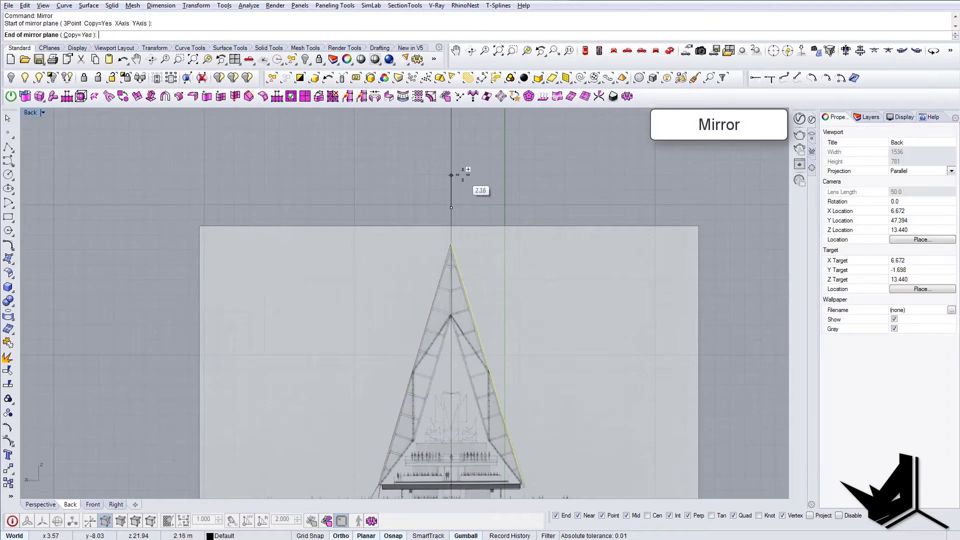
pyautogui.click(452, 173)
# Draw a polyline along one side's inner roof frame, from the inner apex through both kinks down to the upper slab's end.
pyautogui.scroll(-3, 467, 275)
pyautogui.write('PL')
pyautogui.press('Return')
pyautogui.scroll(3, 455, 275)
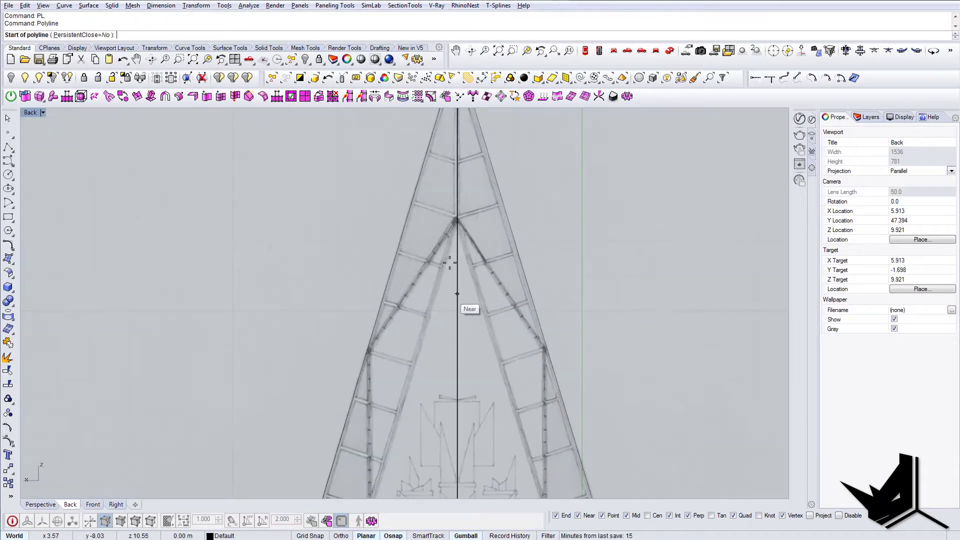
pyautogui.click(368, 351)
pyautogui.scroll(-5, 371, 350)
pyautogui.scroll(6, 363, 399)
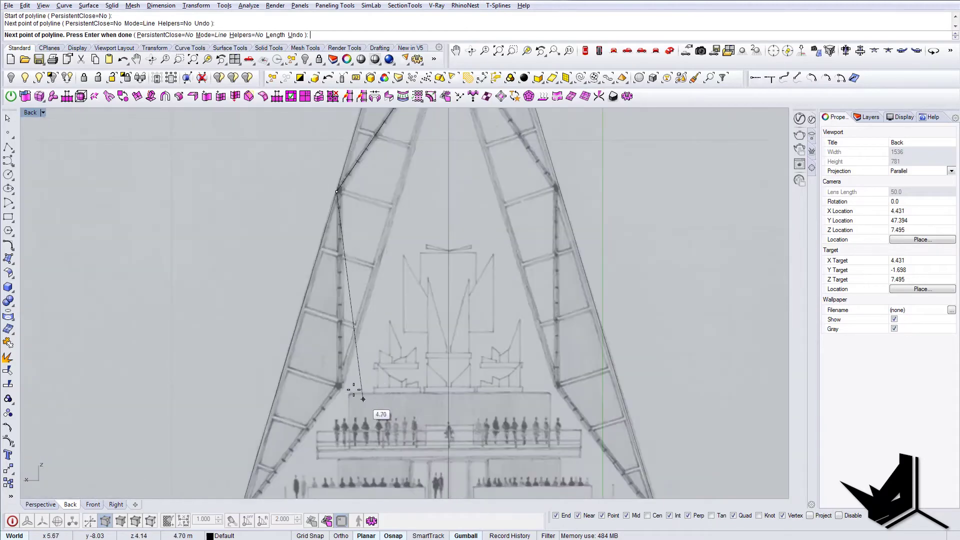
pyautogui.click(341, 386)
pyautogui.scroll(-4, 341, 385)
pyautogui.scroll(7, 283, 450)
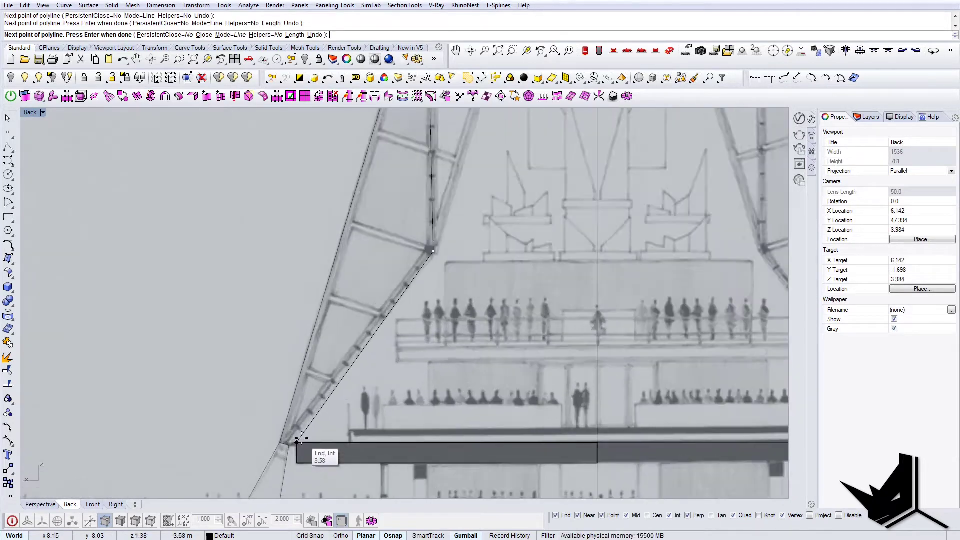
pyautogui.press('Return')
pyautogui.scroll(-11, 283, 448)
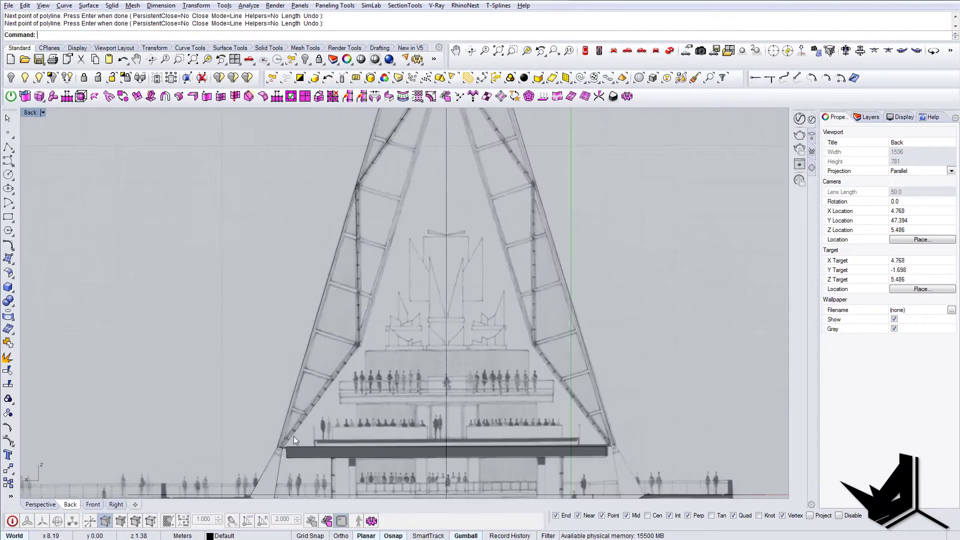
# Draw a straight polyline from the roof frame's lower kink up to the inner apex.
pyautogui.moveTo(374, 309); pyautogui.dragTo(379, 346, button='right')
pyautogui.scroll(2, 379, 347)
pyautogui.write('pl')
pyautogui.press('Return')
pyautogui.click(361, 401)
pyautogui.scroll(-4, 380, 350)
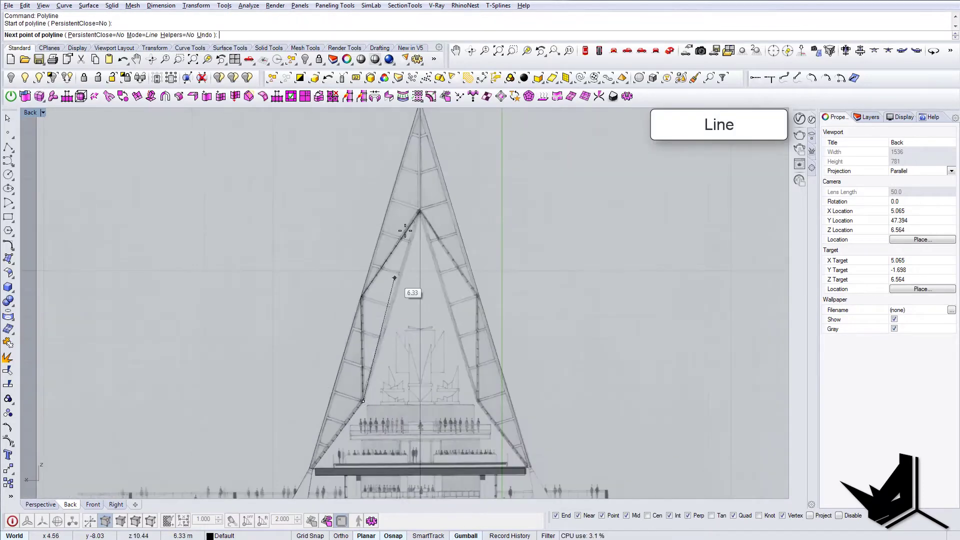
pyautogui.scroll(4, 440, 220)
pyautogui.click(446, 212)
pyautogui.press('Return')
pyautogui.scroll(-3, 418, 247)
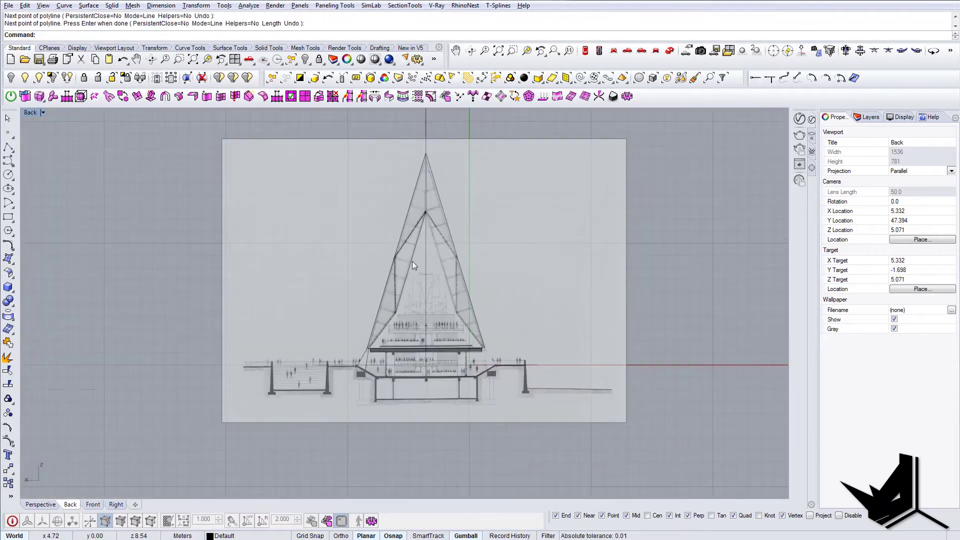
# Mirror the two inner roof frame polylines about the vertical centre line.
pyautogui.scroll(2, 412, 262)
pyautogui.moveTo(375, 229); pyautogui.dragTo(379, 228)
pyautogui.press('Escape')
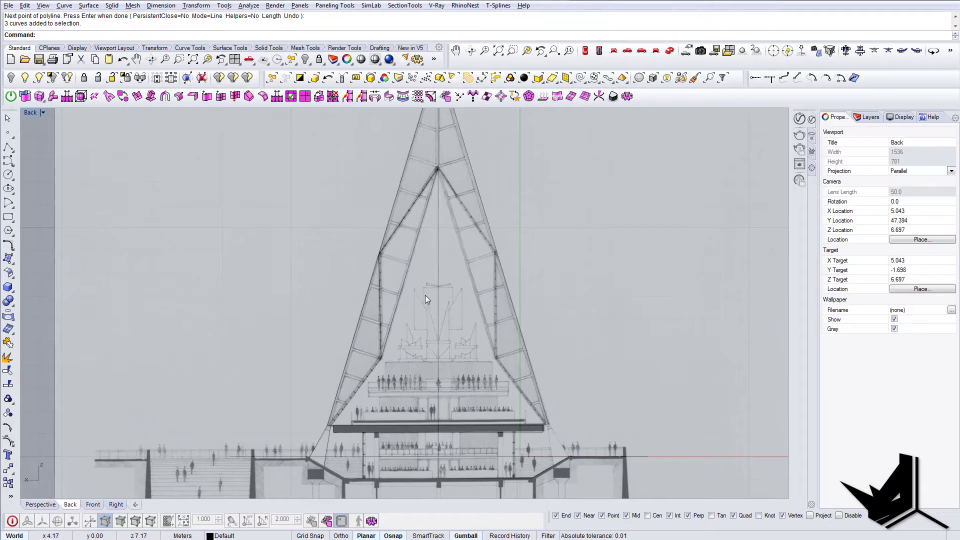
pyautogui.moveTo(426, 296); pyautogui.dragTo(389, 235)
pyautogui.moveTo(425, 288); pyautogui.dragTo(435, 305, button='right')
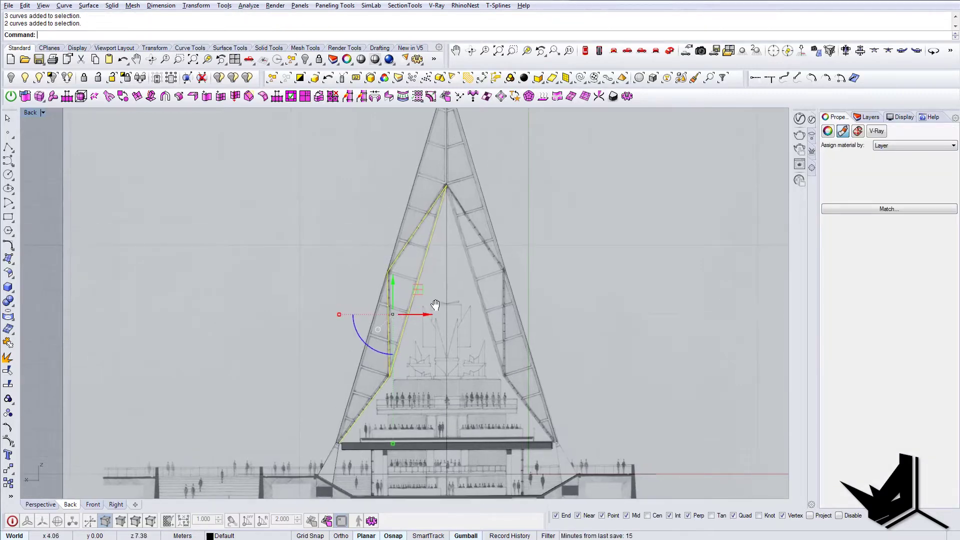
pyautogui.click(448, 253)
pyautogui.click(451, 230)
pyautogui.scroll(-3, 460, 264)
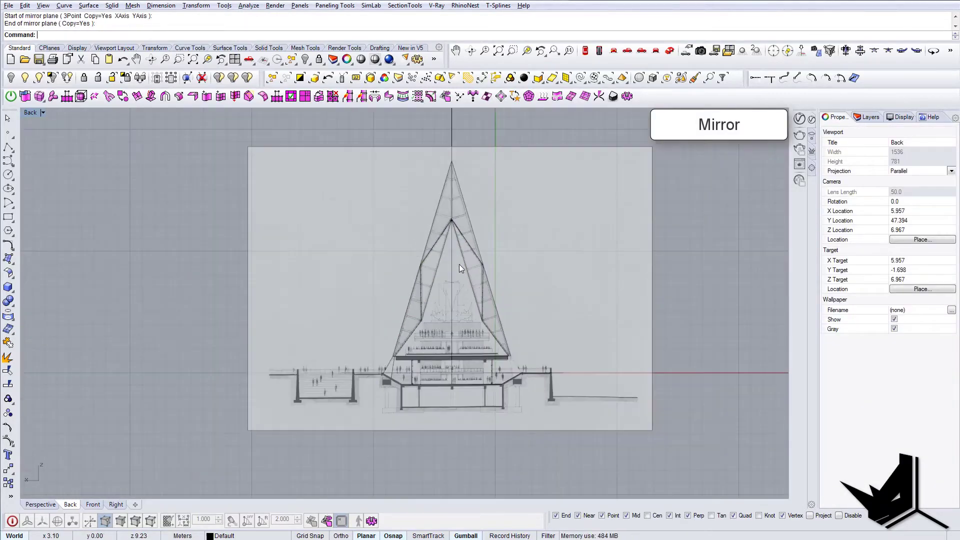
# Mirror the tapered support profile about the vertical centre line.
pyautogui.scroll(5, 454, 382)
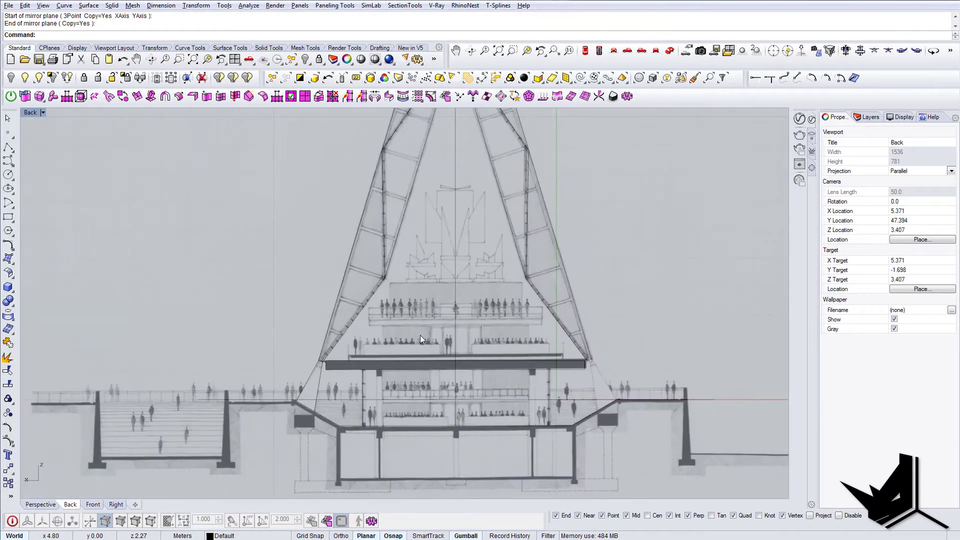
pyautogui.moveTo(420, 335); pyautogui.dragTo(433, 349, button='right')
pyautogui.click(322, 403)
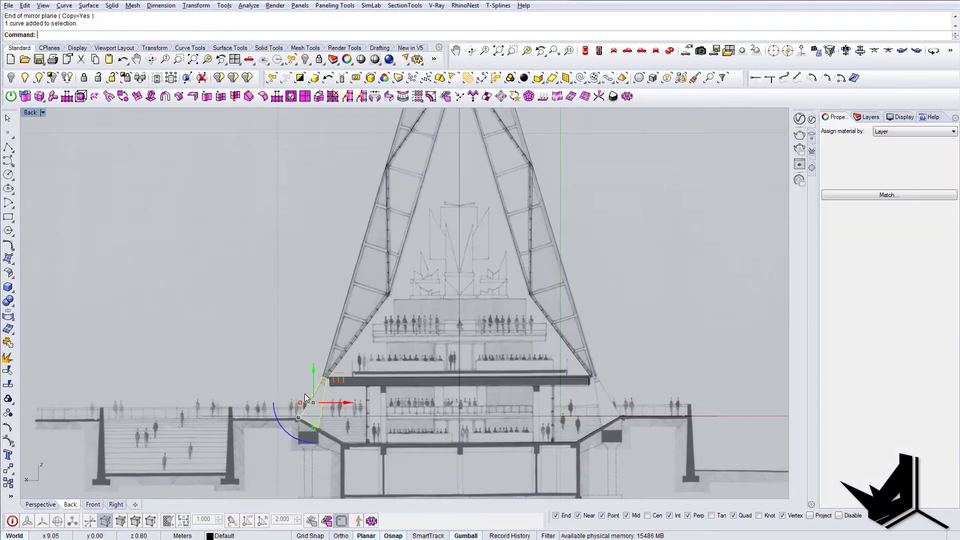
pyautogui.moveTo(459, 392); pyautogui.dragTo(442, 384, button='right')
pyautogui.write('M')
pyautogui.click(444, 247)
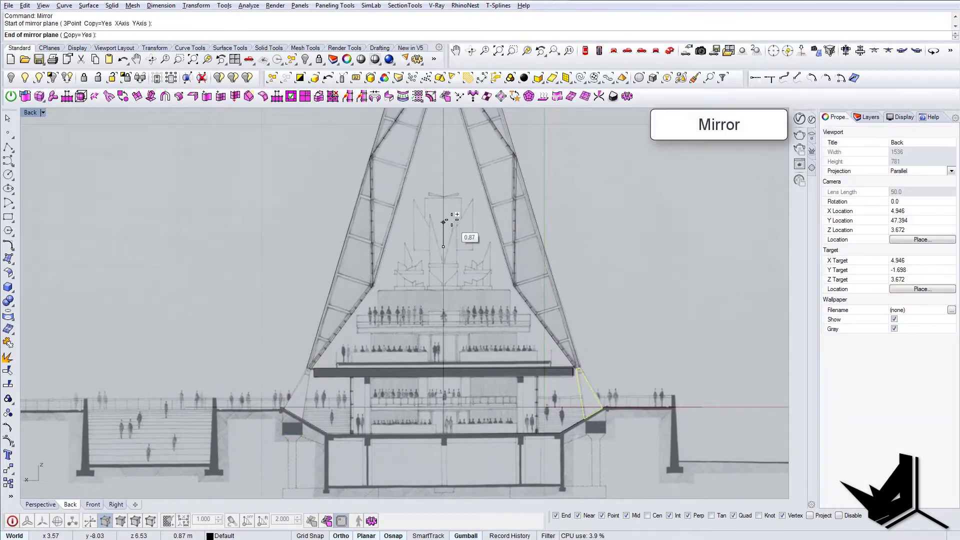
# Switch to the perspective view and set the construction plane to World Top.
pyautogui.click(669, 50)
pyautogui.moveTo(533, 295)
pyautogui.mouseDown(button='right')
pyautogui.moveTo(609, 306)
pyautogui.moveTo(446, 286)
pyautogui.moveTo(525, 305)
pyautogui.moveTo(445, 297)
pyautogui.moveTo(486, 304)
pyautogui.moveTo(400, 270)
pyautogui.mouseUp(button='right')
pyautogui.click(49, 48)
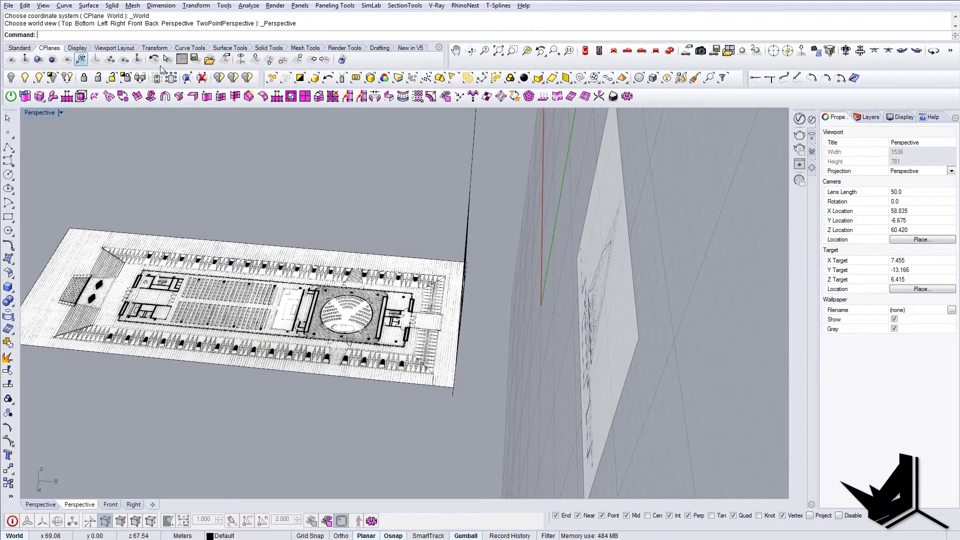
pyautogui.click(257, 59)
pyautogui.moveTo(456, 229); pyautogui.dragTo(410, 200, button='right')
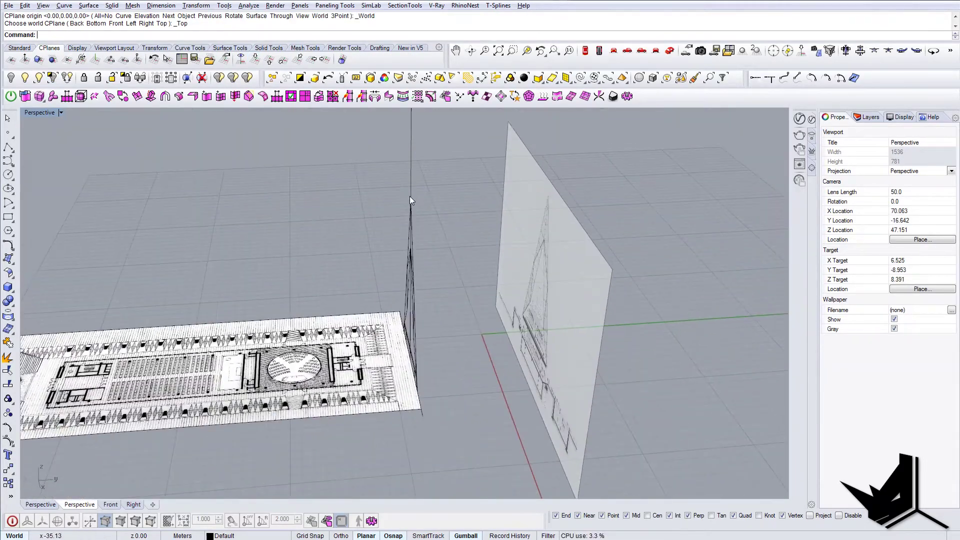
# Make the floor plan picture frame partly transparent and lock it.
pyautogui.moveTo(421, 347); pyautogui.dragTo(472, 445)
pyautogui.click(391, 380)
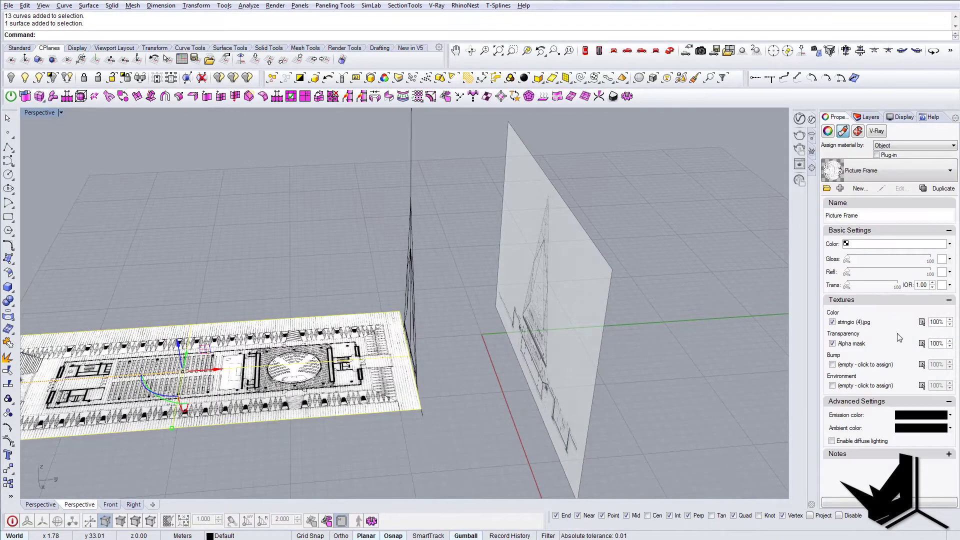
pyautogui.moveTo(882, 283); pyautogui.dragTo(894, 284)
pyautogui.moveTo(675, 311); pyautogui.dragTo(545, 371, button='right')
pyautogui.hotkey('ctrl', 'l')
# Align both halves of the upper slab profile in world Y with the slab's end edge on the floor plan using SetPt.
pyautogui.scroll(6, 432, 341)
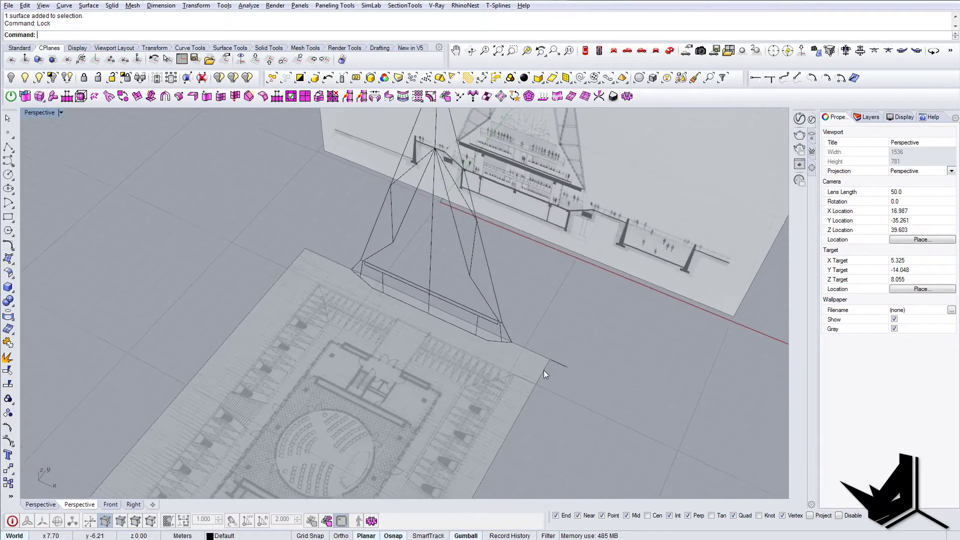
pyautogui.click(449, 304)
pyautogui.click(421, 290)
pyautogui.scroll(5, 450, 290)
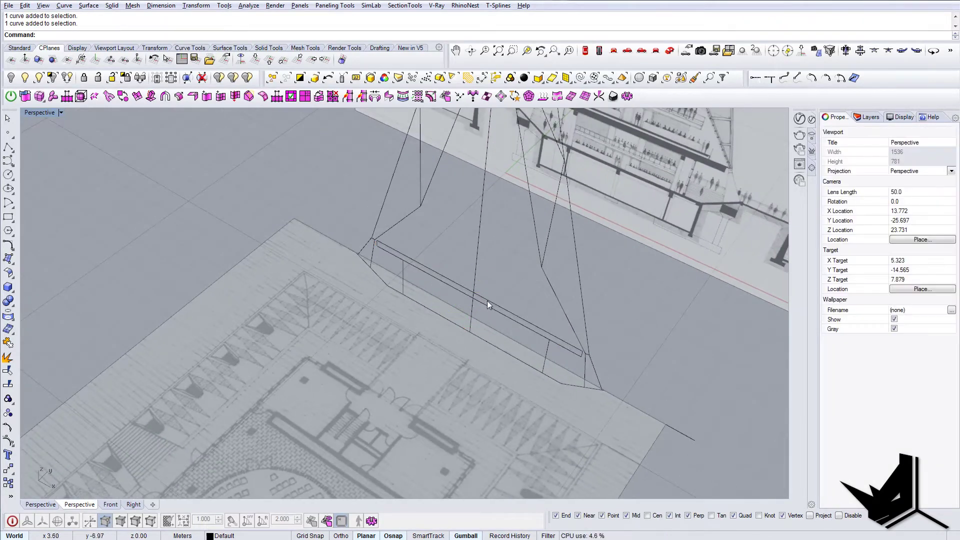
pyautogui.click(488, 302)
pyautogui.keyDown('shift'); pyautogui.click(466, 292); pyautogui.keyUp('shift')
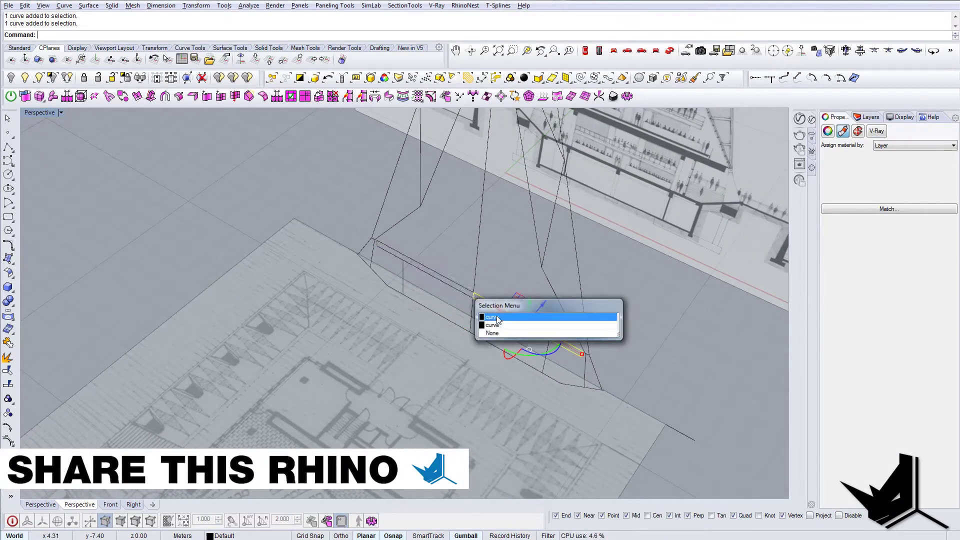
pyautogui.click(499, 318)
pyautogui.scroll(5, 478, 306)
pyautogui.scroll(-5, 478, 306)
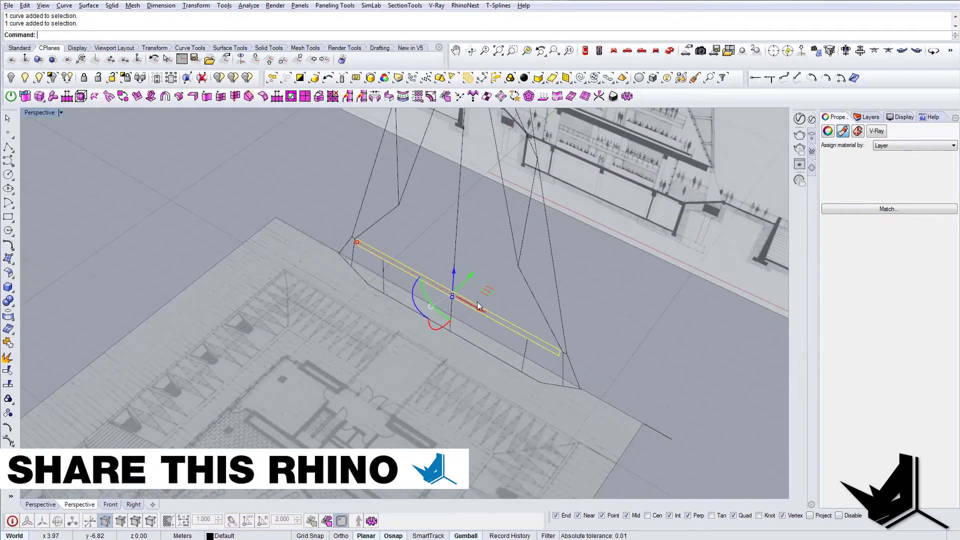
pyautogui.moveTo(470, 315); pyautogui.dragTo(498, 320, button='right')
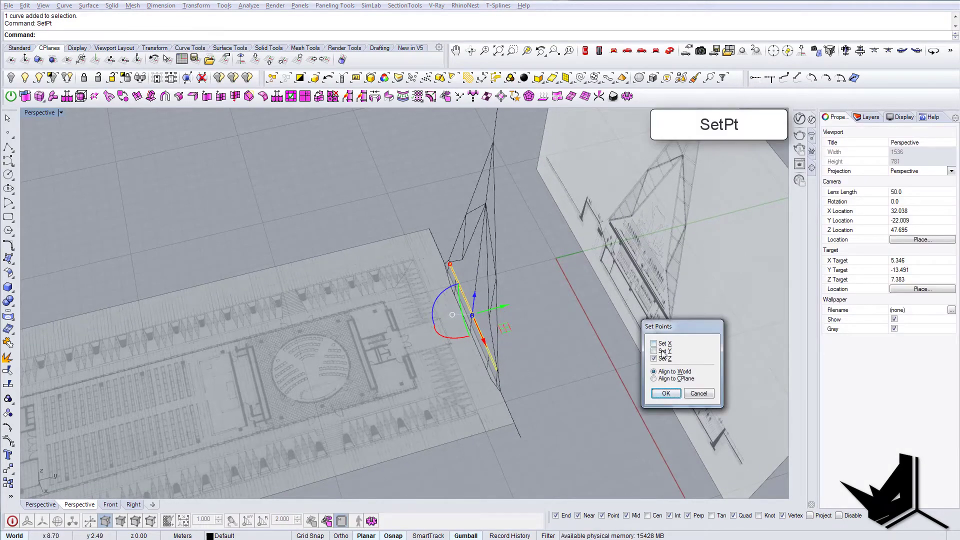
pyautogui.click(666, 394)
pyautogui.scroll(6, 400, 296)
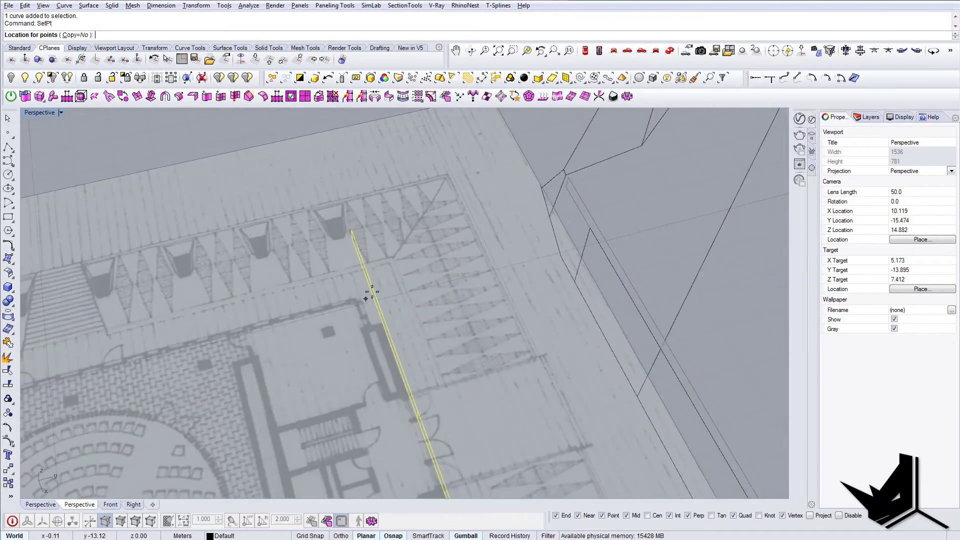
pyautogui.click(584, 50)
pyautogui.scroll(-12, 538, 326)
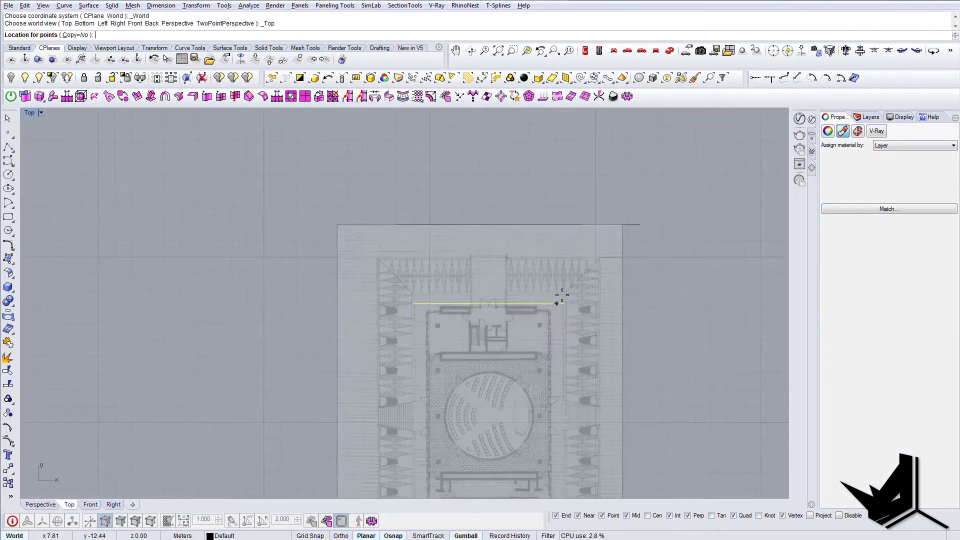
pyautogui.scroll(14, 562, 292)
pyautogui.scroll(3, 573, 290)
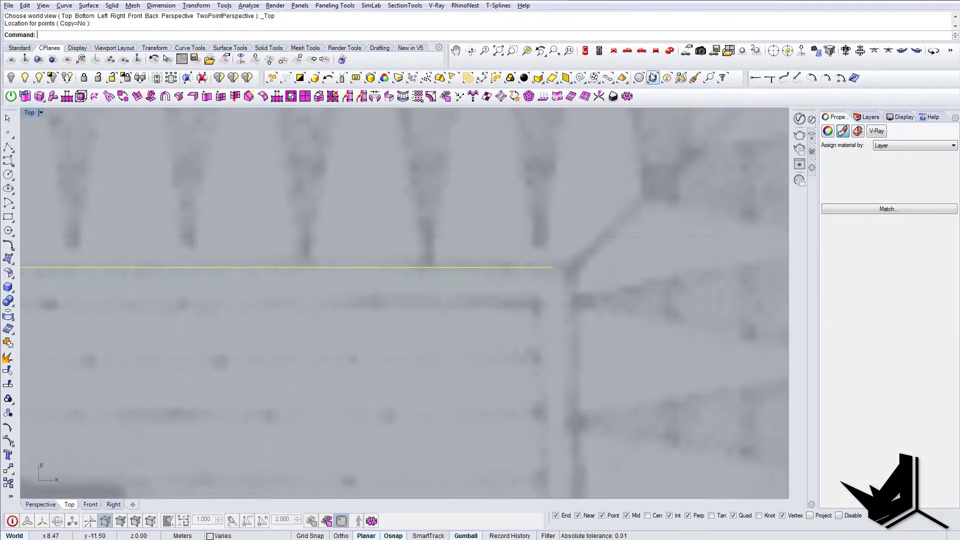
# Extrude both slab profile halves about 32.4 m along the floor plan to the edge of the entrance stairs.
pyautogui.click(670, 52)
pyautogui.scroll(5, 378, 349)
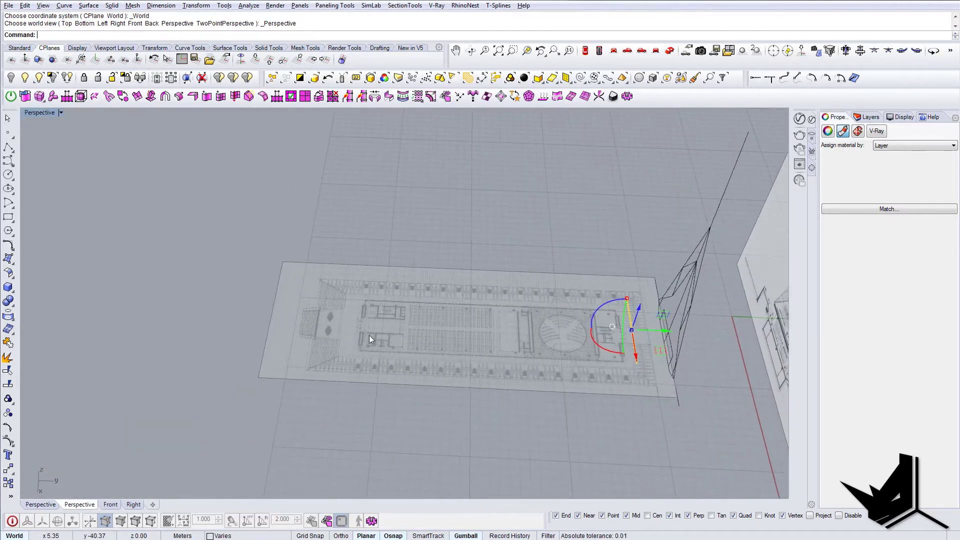
pyautogui.write('ExtrudeCrv')
pyautogui.press('Return')
pyautogui.click(586, 51)
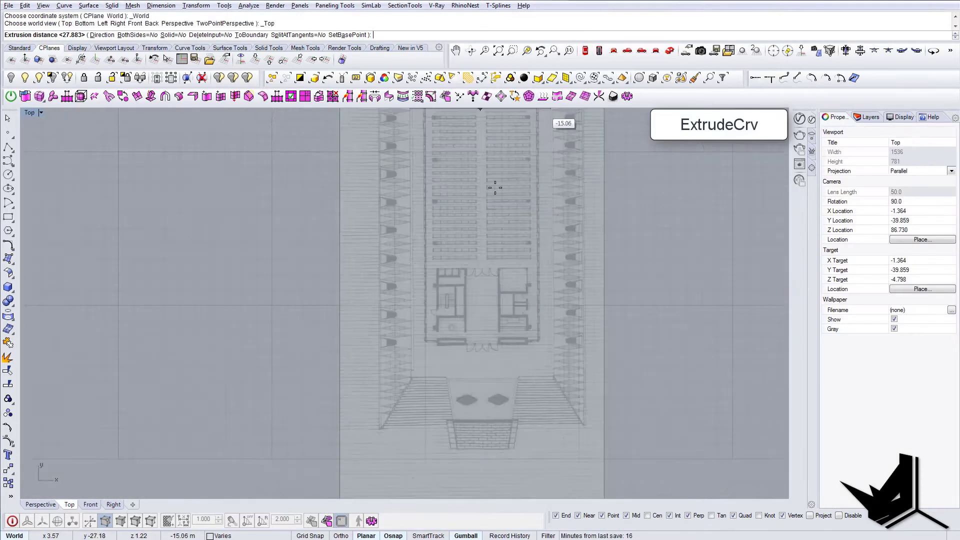
pyautogui.scroll(5, 573, 410)
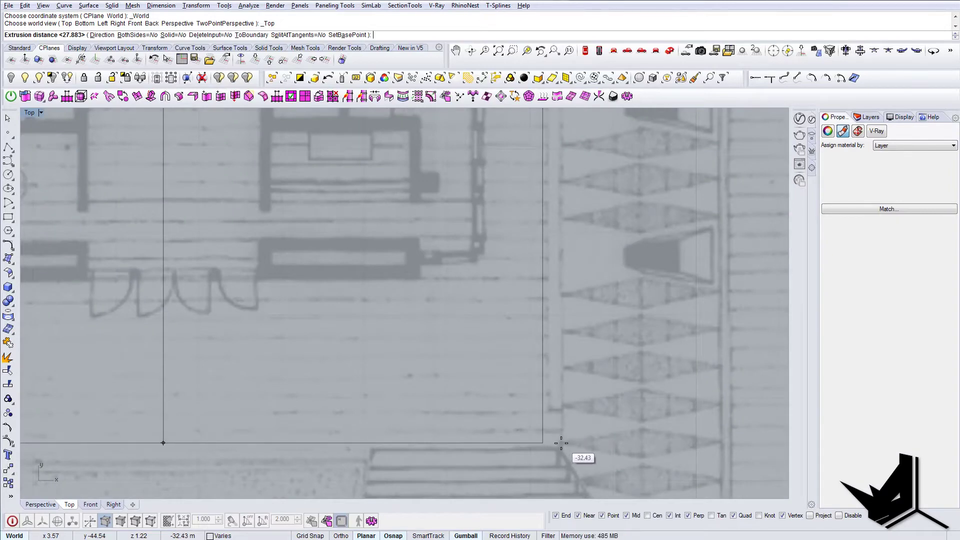
pyautogui.scroll(-10, 559, 447)
pyautogui.press('Return')
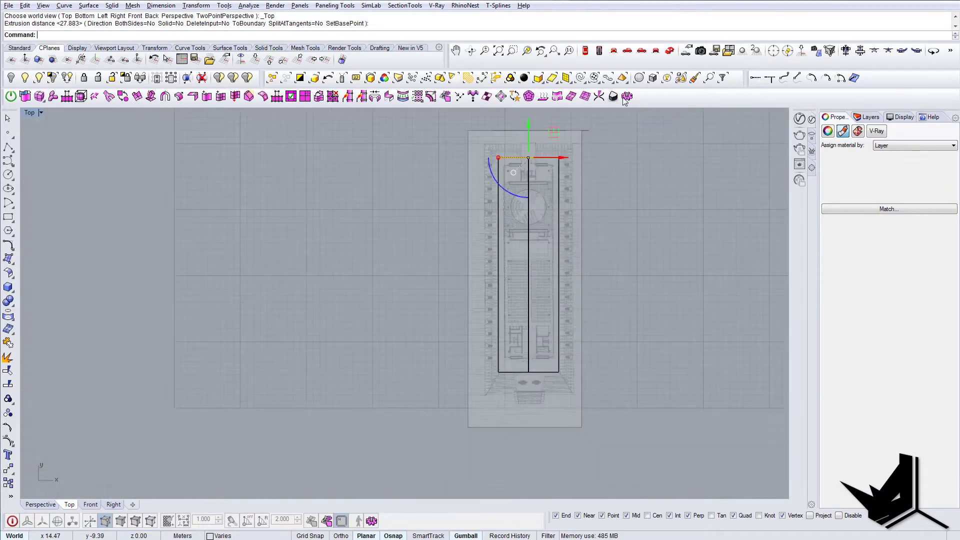
# Show the extruded slab in the perspective view with shaded display.
pyautogui.click(670, 51)
pyautogui.press('Escape')
pyautogui.moveTo(560, 320)
pyautogui.mouseDown(button='right')
pyautogui.moveTo(498, 344)
pyautogui.moveTo(485, 389)
pyautogui.moveTo(483, 346)
pyautogui.mouseUp(button='right')
pyautogui.scroll(4, 498, 344)
pyautogui.write('SD')
pyautogui.press('Return')
# Cap the open ends of both slab extrusions.
pyautogui.click(452, 346)
pyautogui.keyDown('shift'); pyautogui.click(473, 371); pyautogui.keyUp('shift')
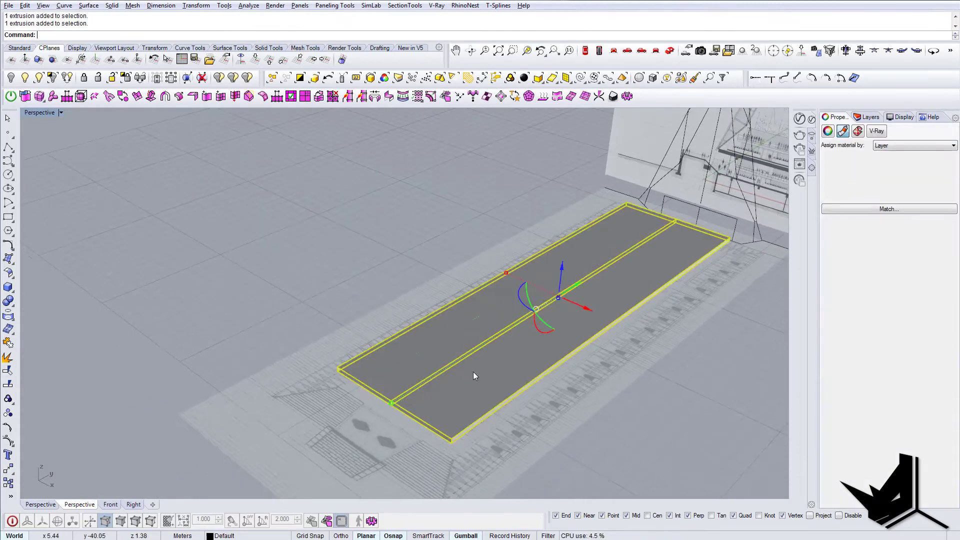
pyautogui.write('Cap')
pyautogui.press('Return')
# Boolean-union the two capped slab halves and merge the faces of the united slab.
pyautogui.write('Bu')
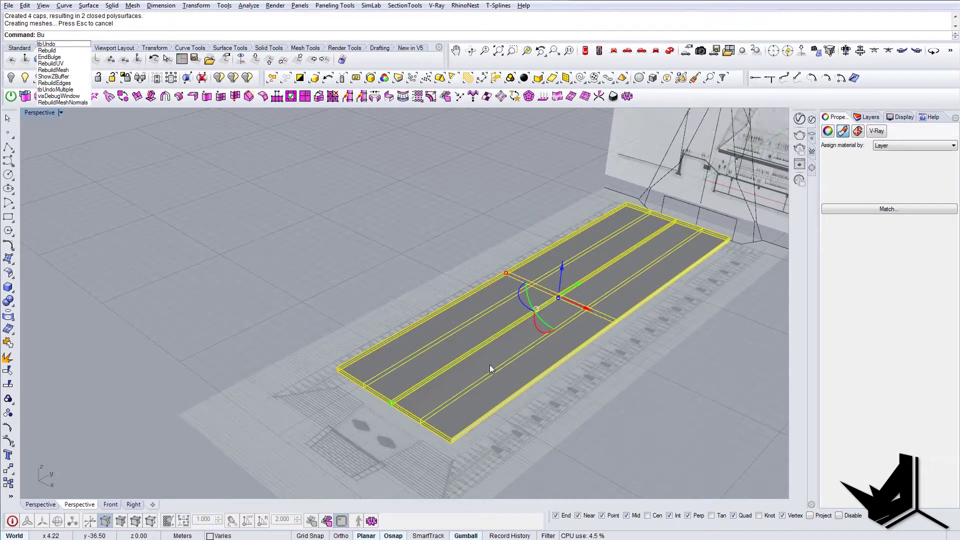
pyautogui.press('Return')
pyautogui.click(490, 369)
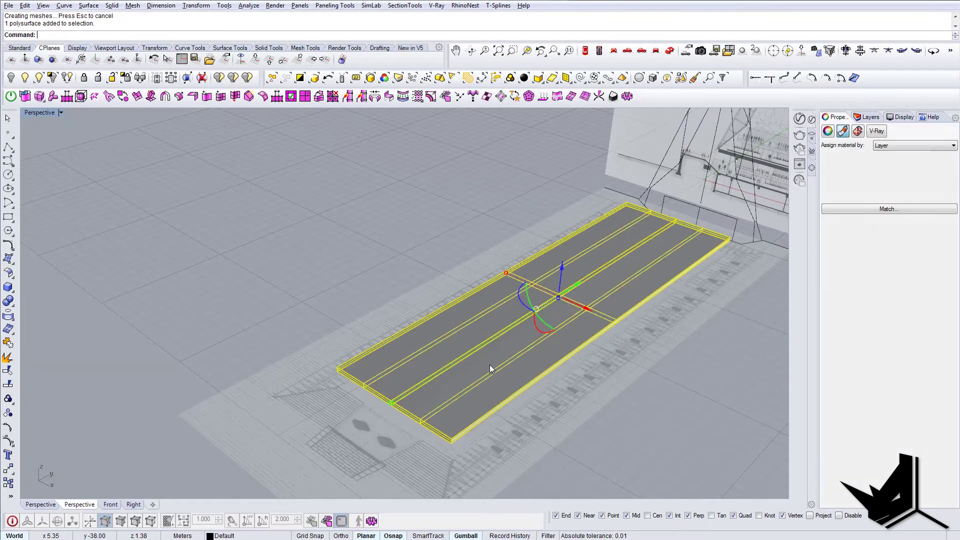
pyautogui.write('M')
# Delete the two slab profile curves at the end of the solid slab.
pyautogui.moveTo(491, 369); pyautogui.dragTo(420, 262, button='right')
pyautogui.moveTo(409, 190); pyautogui.dragTo(481, 363)
pyautogui.press('Delete')
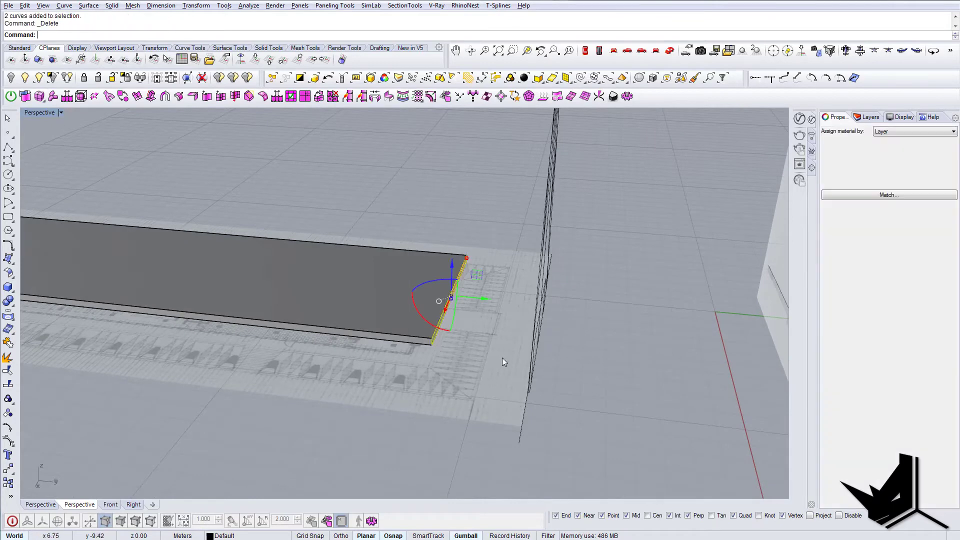
# Select both rectangular section profiles at the base of the frame and try to align their points in world Y.
pyautogui.moveTo(503, 360); pyautogui.dragTo(542, 278, button='right')
pyautogui.click(616, 259)
pyautogui.moveTo(616, 259); pyautogui.dragTo(623, 284, button='right')
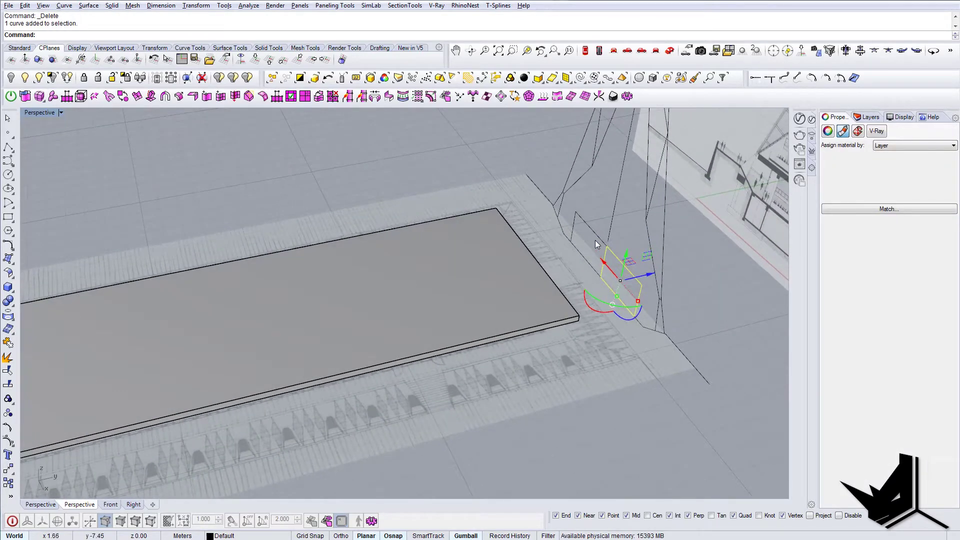
pyautogui.moveTo(595, 242); pyautogui.dragTo(588, 260, button='right')
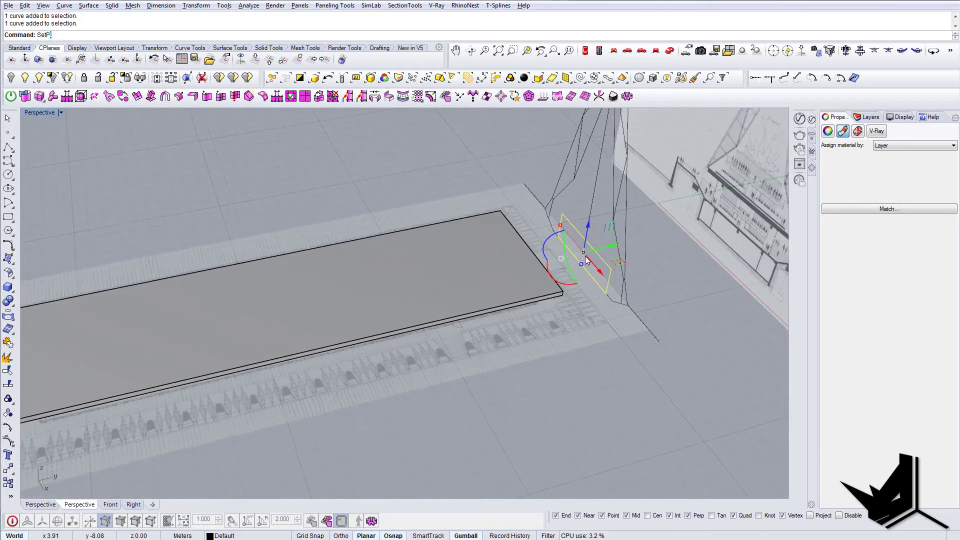
pyautogui.write('t')
pyautogui.press('Return')
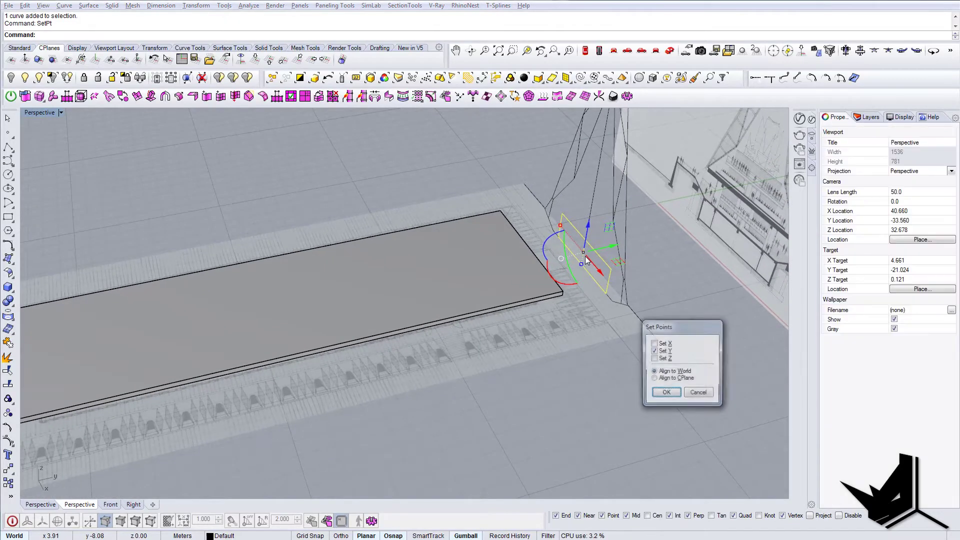
pyautogui.click(666, 394)
pyautogui.moveTo(650, 385); pyautogui.dragTo(540, 325, button='right')
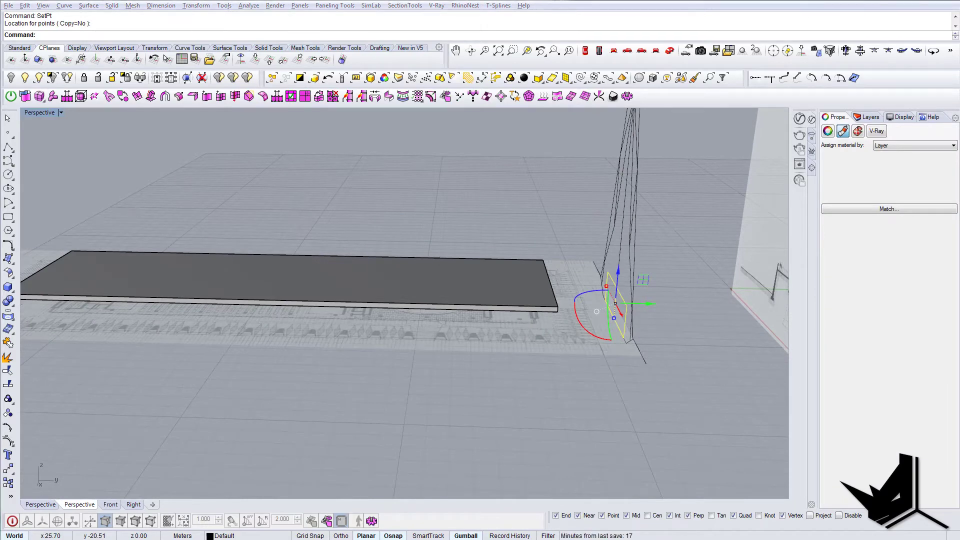
# Switch to Windows Photo Viewer and examine the entrance and base of the chapel in the stringio photo.
pyautogui.moveTo(959, 254); pyautogui.dragTo(383, 112)
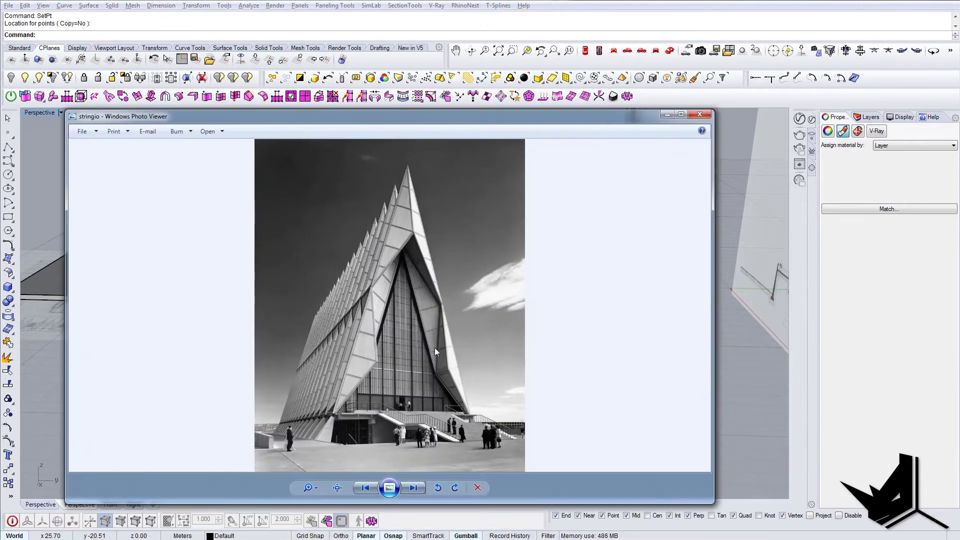
pyautogui.scroll(3, 371, 435)
pyautogui.scroll(2, 375, 432)
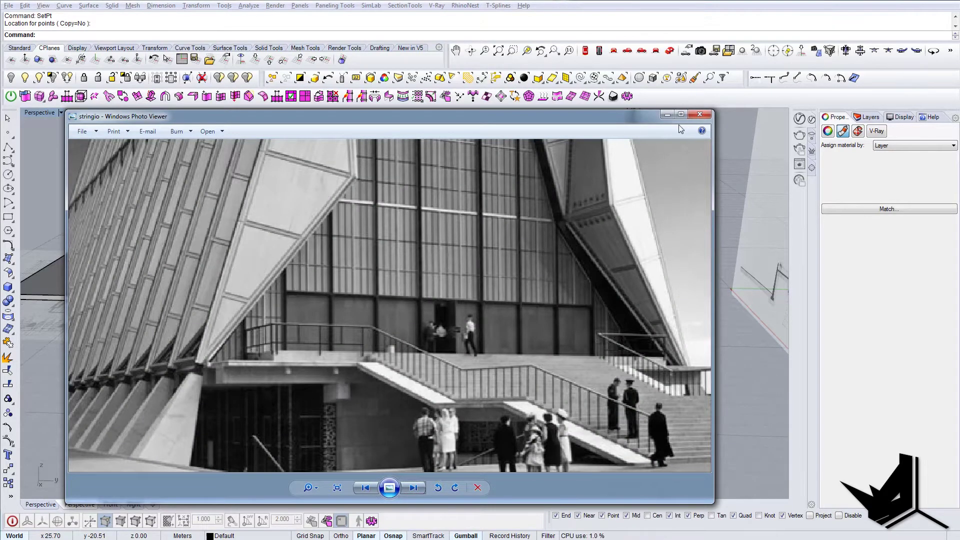
pyautogui.click(667, 115)
# Set the rectangular profiles' world Y just inside the slab's end and extrude them -32.47 m along the slab's underside.
pyautogui.scroll(5, 504, 307)
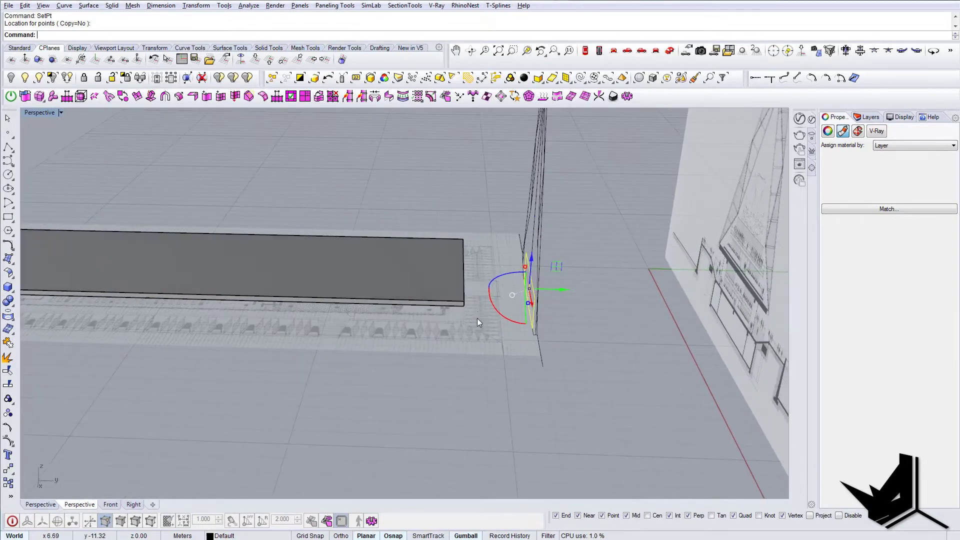
pyautogui.press('Return')
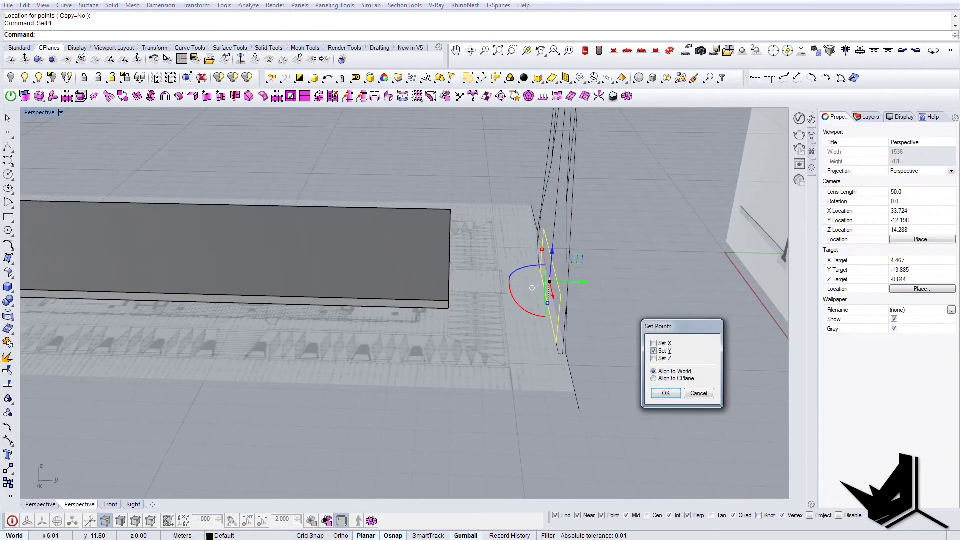
pyautogui.press('Return')
pyautogui.moveTo(422, 327); pyautogui.dragTo(533, 330, button='right')
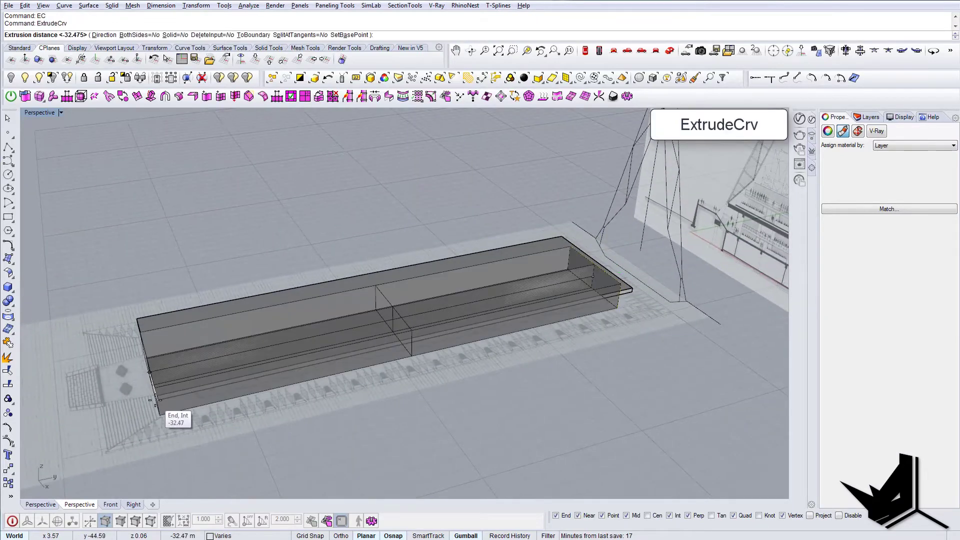
pyautogui.moveTo(171, 414); pyautogui.dragTo(353, 385, button='right')
pyautogui.scroll(3, 414, 373)
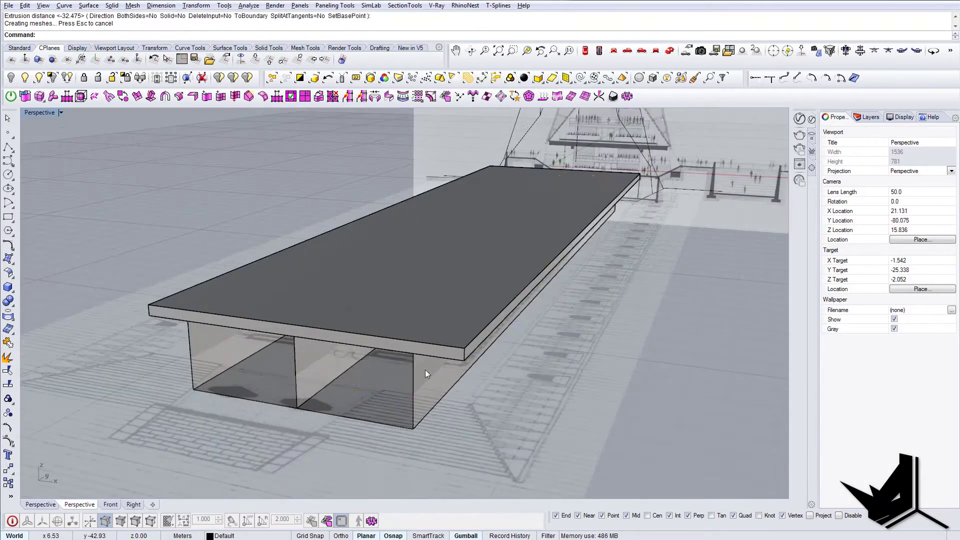
# Cap the open ends of both box extrusions beneath the slab.
pyautogui.click(425, 370)
pyautogui.keyDown('shift'); pyautogui.click(250, 349); pyautogui.keyUp('shift')
pyautogui.write('Ca')
pyautogui.press('Return')
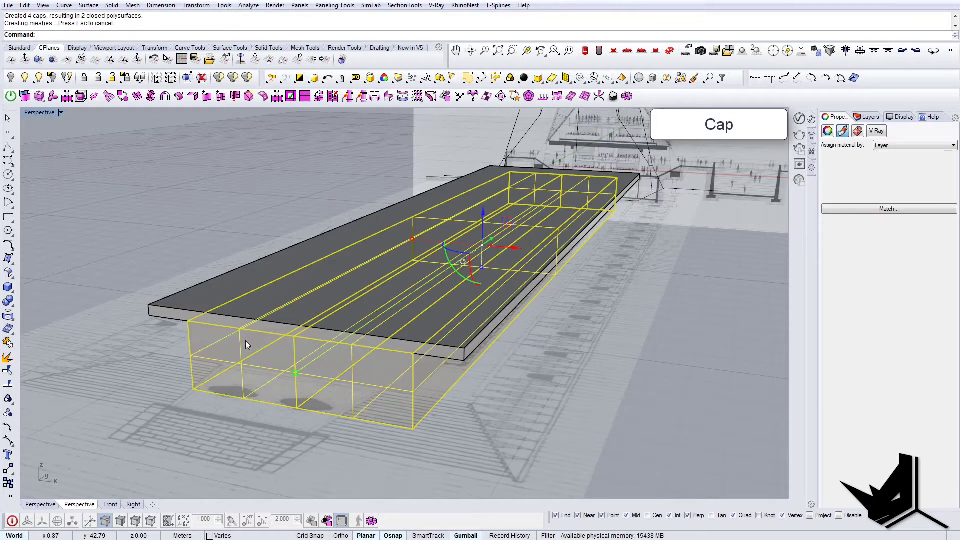
# Boolean-union the two capped boxes and merge the faces of the united volume.
pyautogui.write('bu')
pyautogui.press('Return')
pyautogui.click(245, 341)
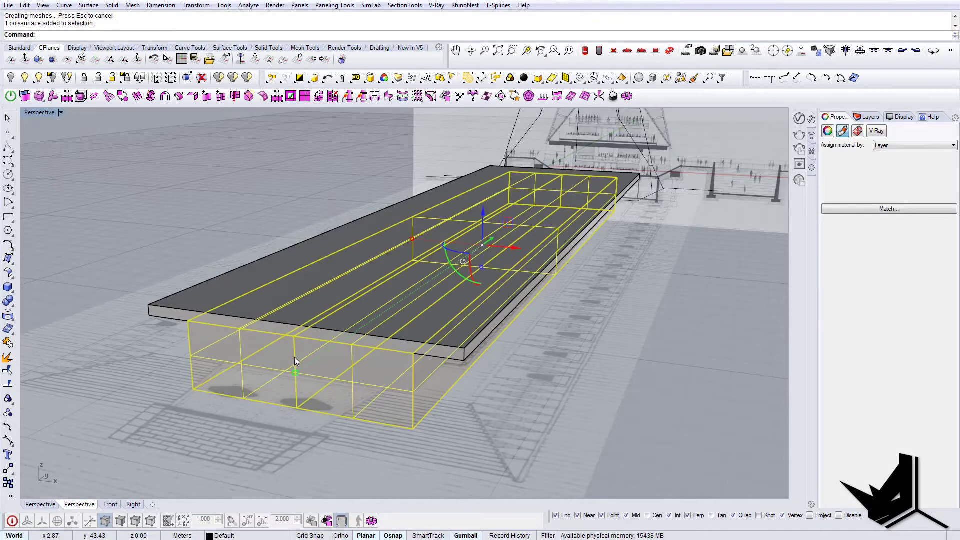
pyautogui.press('Escape')
pyautogui.moveTo(295, 357); pyautogui.dragTo(426, 381, button='right')
pyautogui.scroll(6, 511, 364)
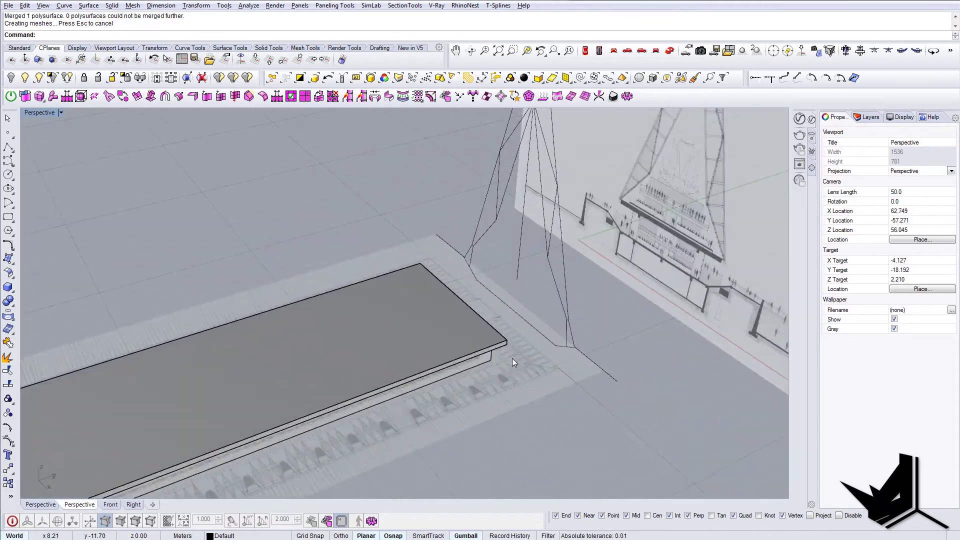
# Move the ground section curve outward beyond the floor plan's end and extrude it past the plan's opposite end.
pyautogui.moveTo(512, 364); pyautogui.dragTo(521, 344, button='right')
pyautogui.click(605, 315)
pyautogui.scroll(-5, 650, 313)
pyautogui.moveTo(650, 313); pyautogui.dragTo(615, 348, button='right')
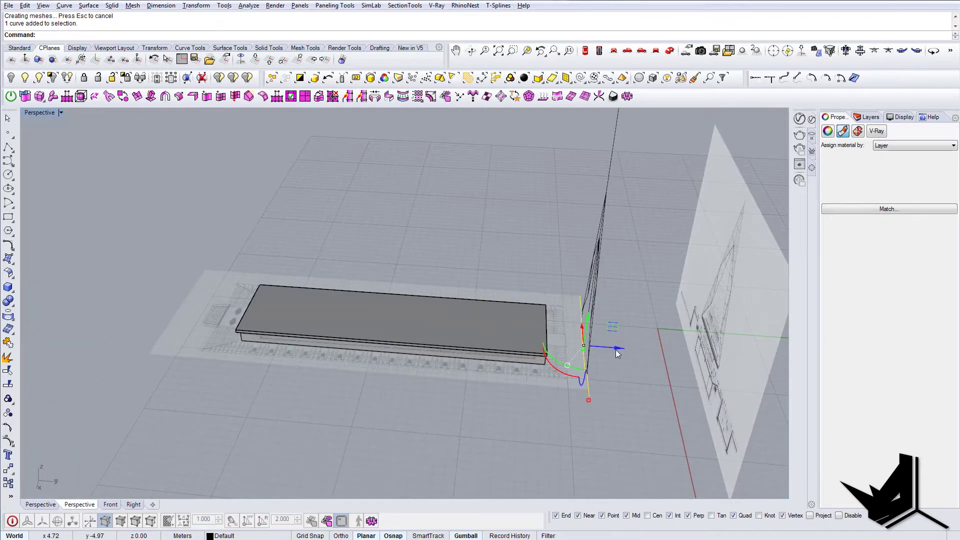
pyautogui.moveTo(668, 356); pyautogui.dragTo(675, 355)
pyautogui.keyDown('ctrl'); pyautogui.moveTo(176, 329); pyautogui.dragTo(104, 324); pyautogui.keyUp('ctrl')
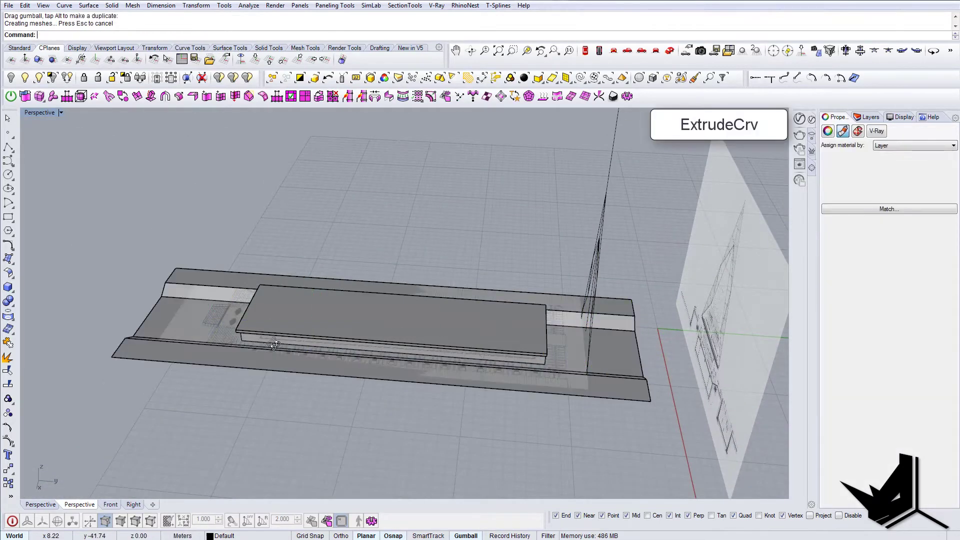
pyautogui.moveTo(250, 330); pyautogui.dragTo(290, 330, button='right')
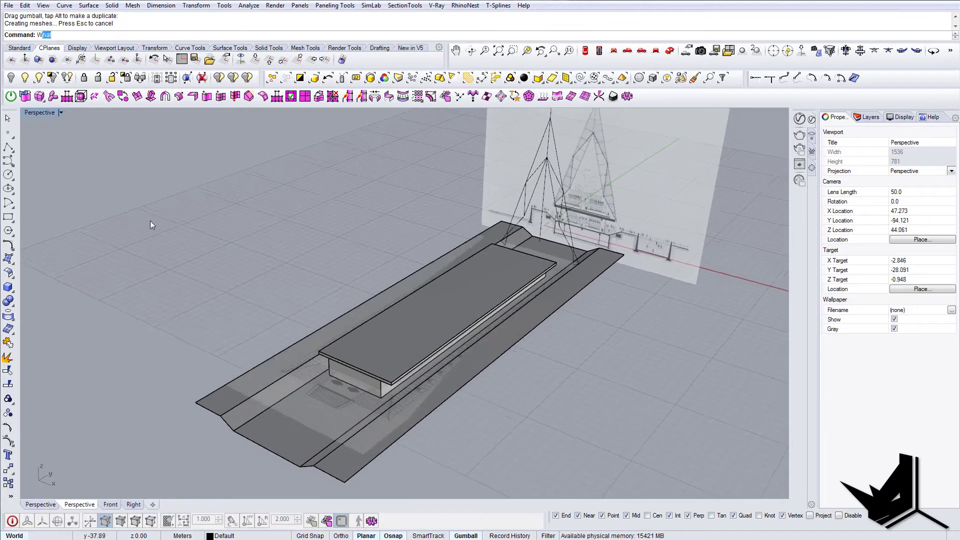
# Set the perspective view to shaded display and hide the extruded ground surface.
pyautogui.hotkey('ctrl', 'alt', 's')
pyautogui.moveTo(373, 281)
pyautogui.mouseDown(button='right')
pyautogui.moveTo(402, 325)
pyautogui.moveTo(377, 343)
pyautogui.moveTo(258, 311)
pyautogui.mouseUp(button='right')
pyautogui.click(258, 310)
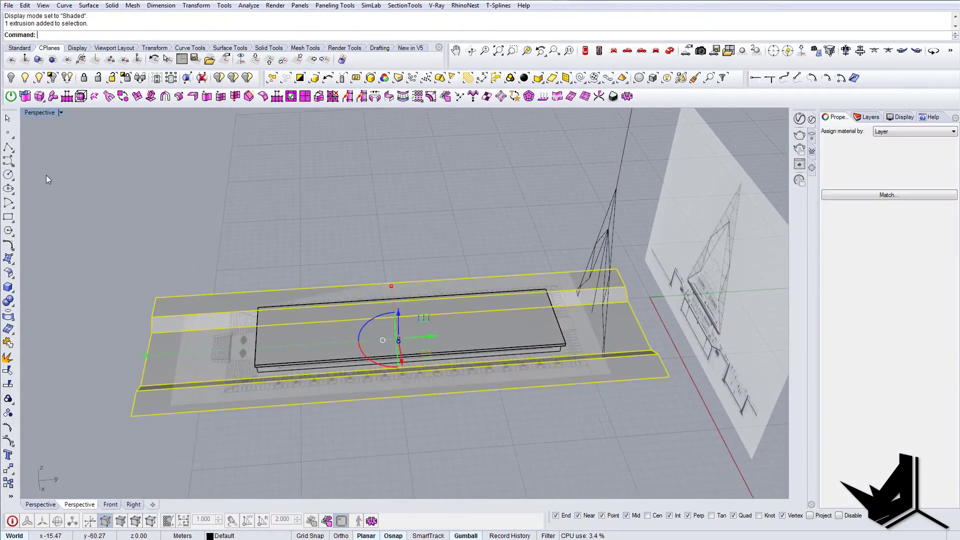
pyautogui.click(10, 77)
# Move the buttress profile against the slab's corner, in line with the first buttress footprint on the floor plan.
pyautogui.moveTo(467, 281); pyautogui.dragTo(451, 279, button='right')
pyautogui.scroll(6, 585, 367)
pyautogui.moveTo(620, 365); pyautogui.dragTo(587, 350, button='right')
pyautogui.click(639, 372)
pyautogui.moveTo(594, 352); pyautogui.dragTo(367, 339)
pyautogui.click(585, 51)
pyautogui.moveTo(425, 337); pyautogui.dragTo(484, 288, button='right')
pyautogui.scroll(4, 671, 269)
pyautogui.moveTo(527, 269); pyautogui.dragTo(539, 256)
pyautogui.hotkey('ctrl', 'F4')
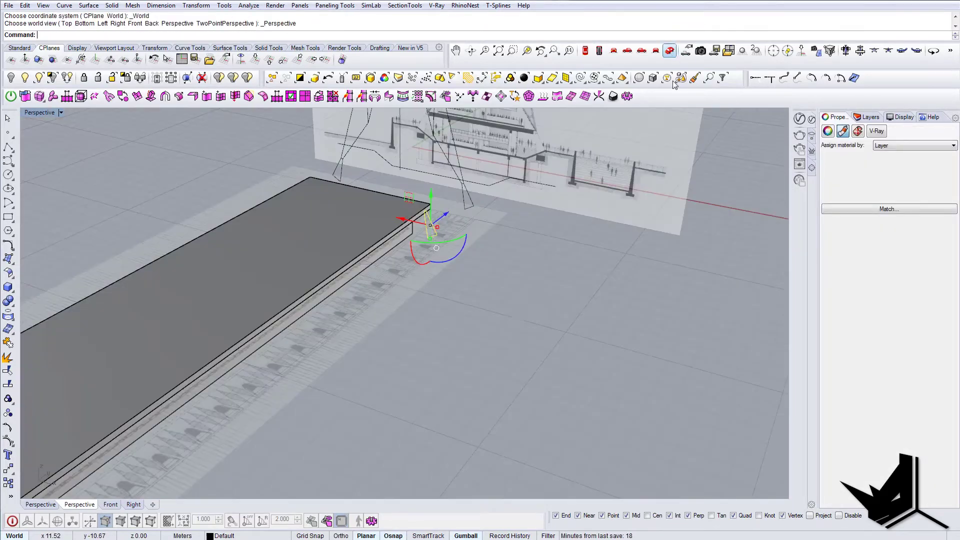
# Extrude the buttress profile to the width of its plan footprint and cap the extrusion into a solid.
pyautogui.moveTo(485, 312); pyautogui.dragTo(465, 320, button='right')
pyautogui.moveTo(463, 307); pyautogui.dragTo(440, 310)
pyautogui.moveTo(445, 324); pyautogui.dragTo(165, 274, button='right')
pyautogui.click(376, 297)
pyautogui.write('Ca')
pyautogui.press('Return')
# Turn on the buttress's solid points and scale its four slab-side points inward along the slab edge to taper it.
pyautogui.write('SolidPtOn')
pyautogui.press('Return')
pyautogui.keyDown('shift'); pyautogui.moveTo(165, 274); pyautogui.dragTo(317, 380, button='right'); pyautogui.keyUp('shift')
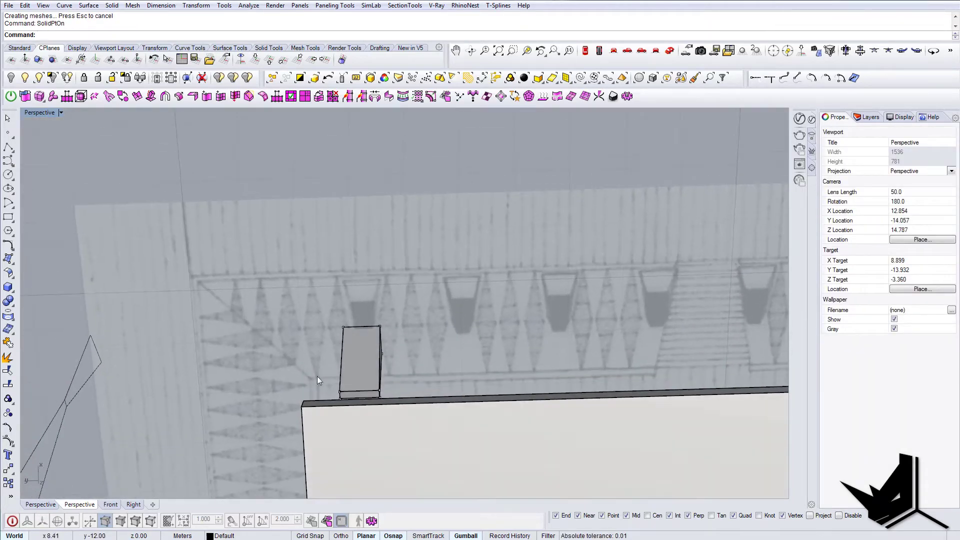
pyautogui.moveTo(391, 403); pyautogui.dragTo(536, 377, button='right')
pyautogui.scroll(4, 497, 281)
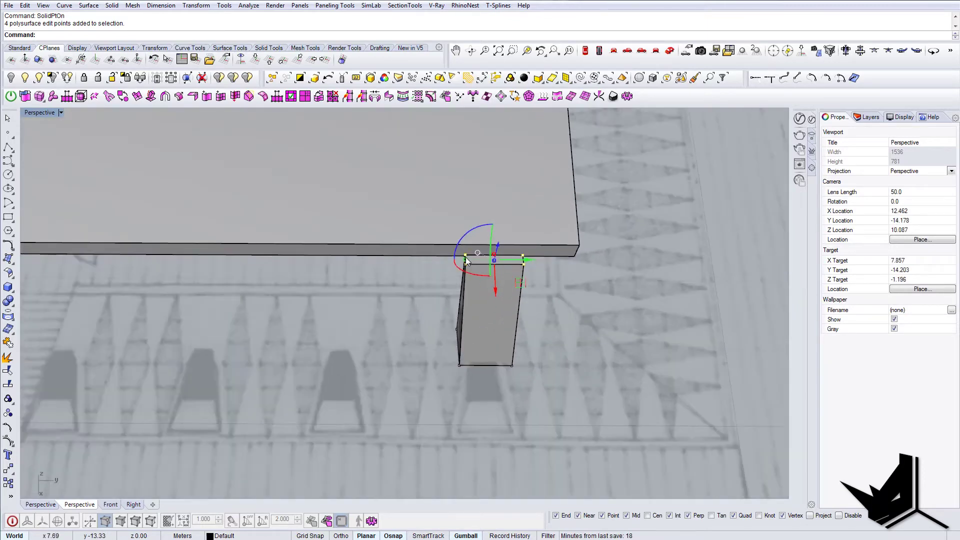
pyautogui.moveTo(466, 260); pyautogui.dragTo(487, 260)
pyautogui.moveTo(486, 260); pyautogui.dragTo(411, 313, button='right')
pyautogui.click(437, 329)
pyautogui.press('Escape')
pyautogui.keyDown('shift'); pyautogui.moveTo(506, 319); pyautogui.dragTo(453, 320, button='right'); pyautogui.keyUp('shift')
pyautogui.scroll(-4, 453, 320)
pyautogui.moveTo(452, 320); pyautogui.dragTo(535, 385, button='right')
pyautogui.scroll(4, 434, 361)
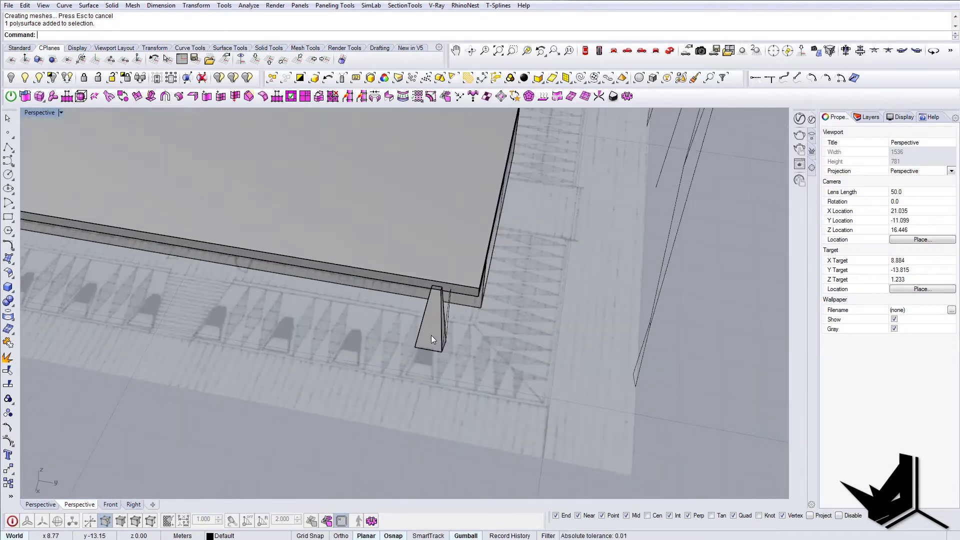
# Mirror the tapered buttress across the slab's long centreline, keeping the original.
pyautogui.click(432, 334)
pyautogui.scroll(-4, 433, 334)
pyautogui.moveTo(489, 344); pyautogui.dragTo(378, 278, button='right')
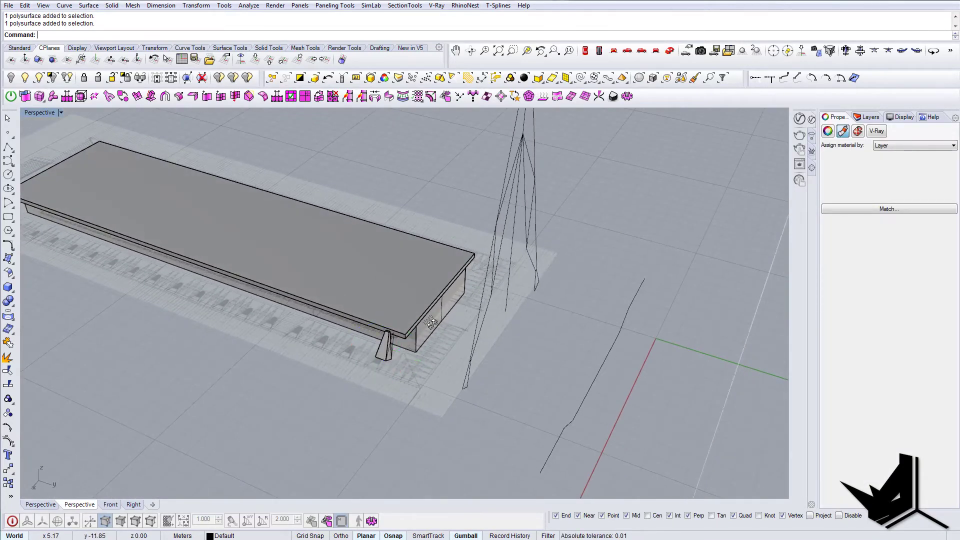
pyautogui.moveTo(431, 322); pyautogui.dragTo(397, 357, button='right')
pyautogui.click(387, 344)
pyautogui.write('Mirror')
pyautogui.press('Return')
pyautogui.scroll(4, 458, 318)
pyautogui.click(444, 320)
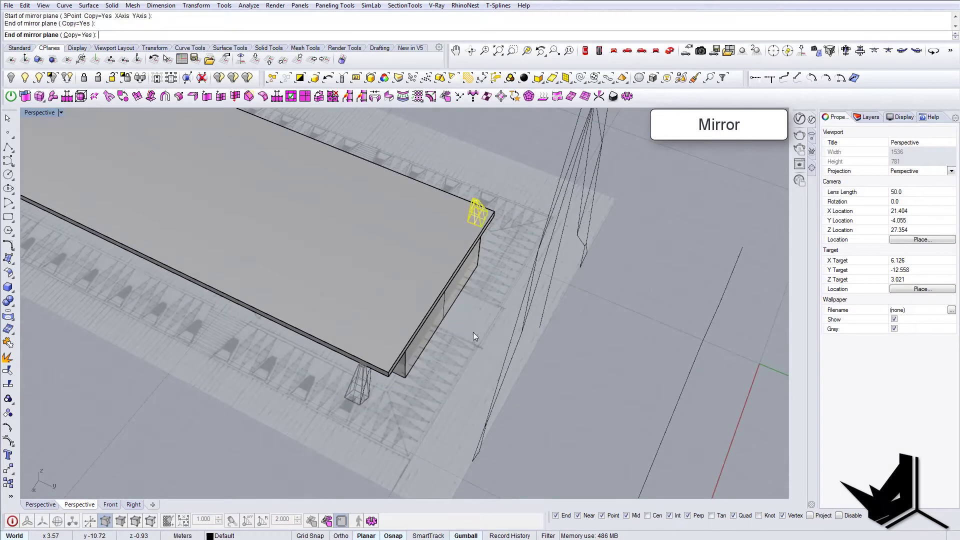
pyautogui.click(473, 332)
pyautogui.moveTo(474, 332); pyautogui.dragTo(438, 304, button='right')
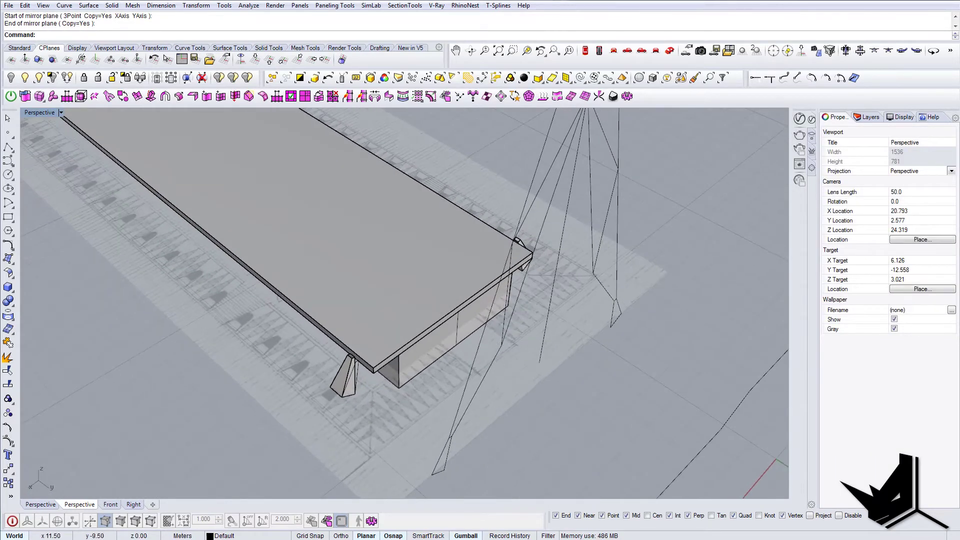
# Examine the folded frame geometry in the chapel's front photo, section drawing and side photo in Windows Photo Viewer.
pyautogui.hotkey('alt', 'Tab')
pyautogui.scroll(-4, 445, 345)
pyautogui.scroll(2, 373, 223)
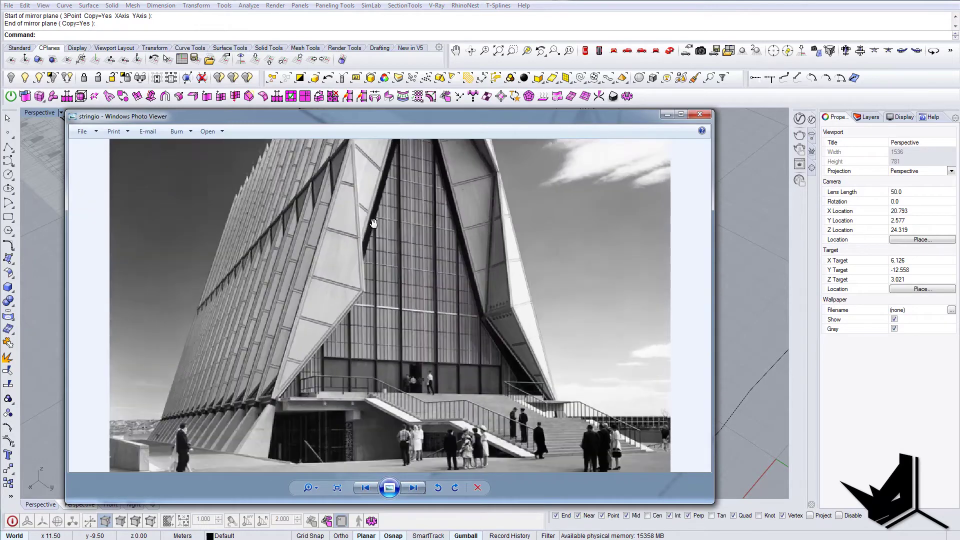
pyautogui.moveTo(380, 245); pyautogui.dragTo(426, 330)
pyautogui.scroll(-2, 545, 335)
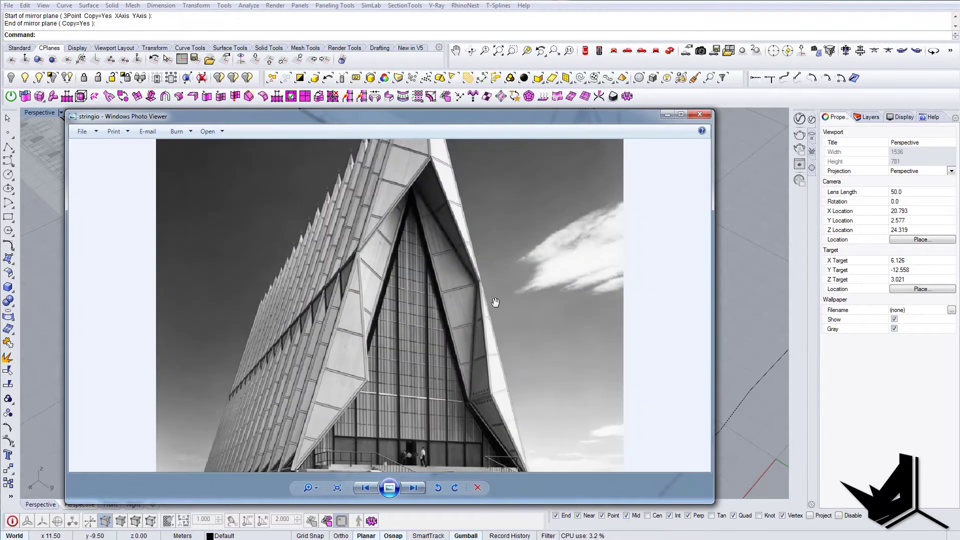
pyautogui.moveTo(477, 247)
pyautogui.mouseDown()
pyautogui.moveTo(478, 315)
pyautogui.moveTo(484, 241)
pyautogui.mouseUp()
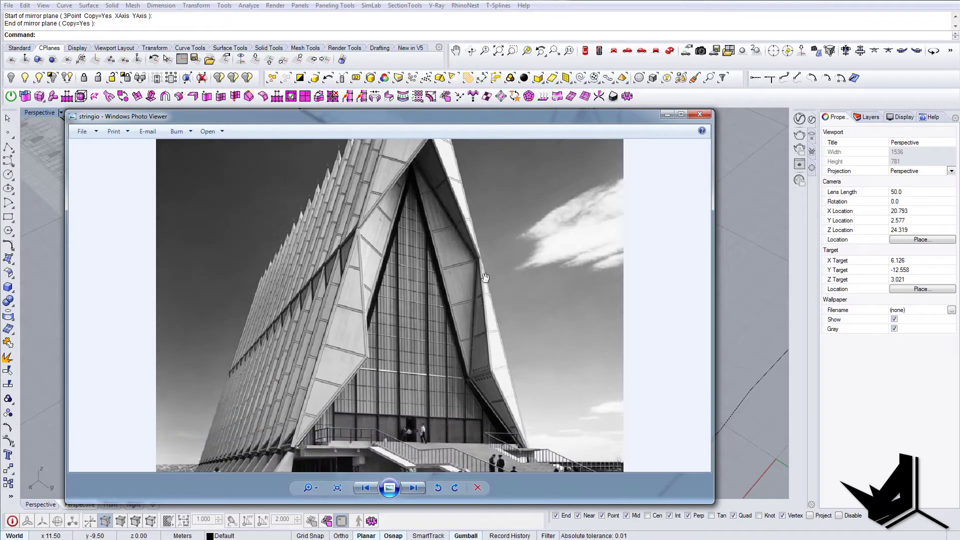
pyautogui.moveTo(489, 304); pyautogui.dragTo(493, 346)
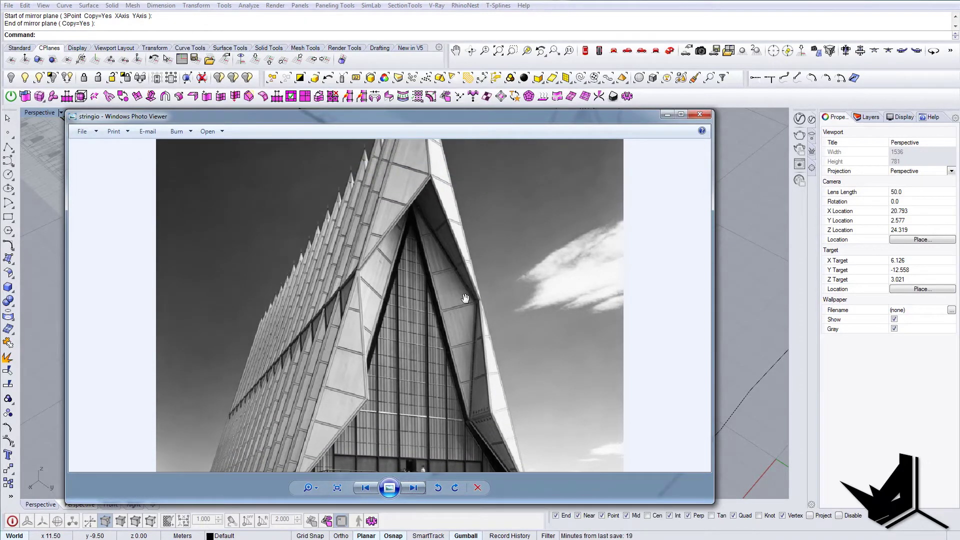
pyautogui.click(366, 488)
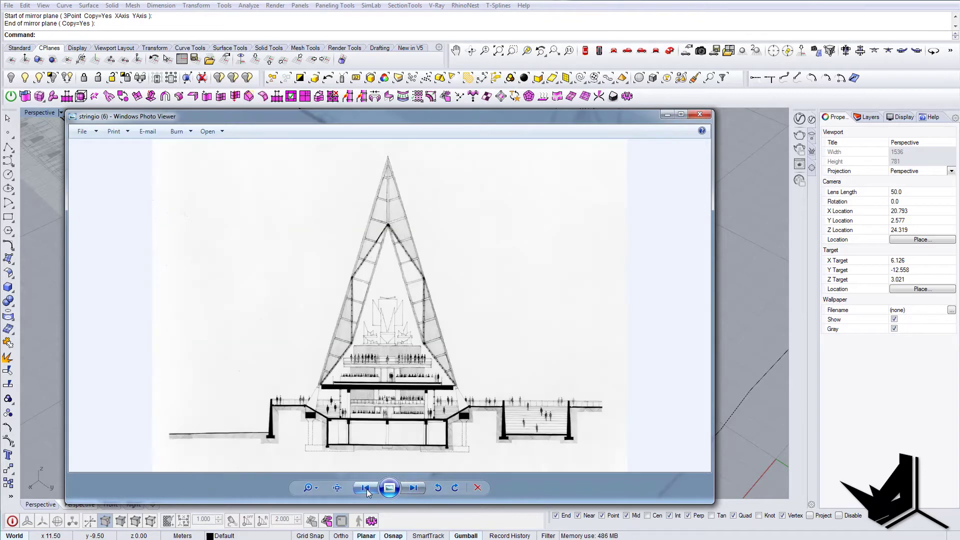
pyautogui.click(366, 488)
pyautogui.click(366, 488)
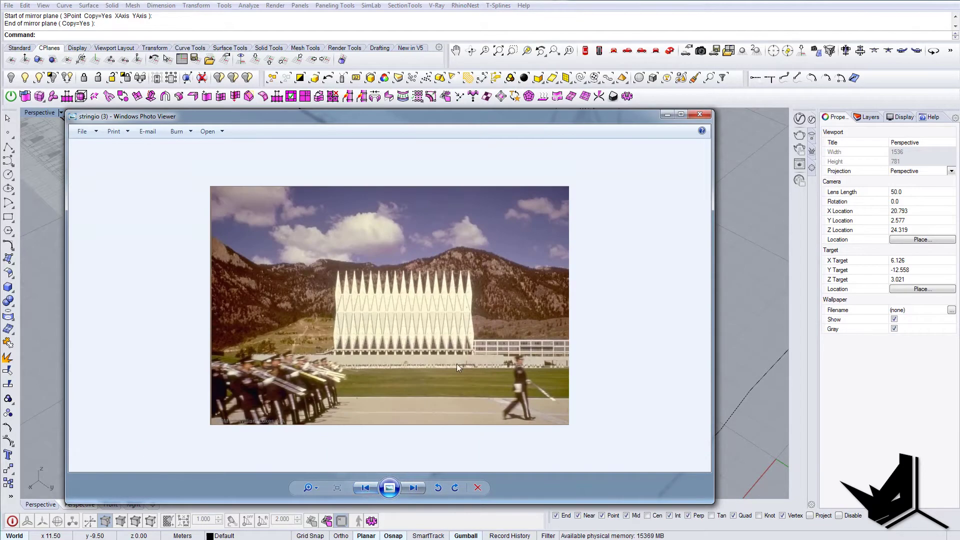
pyautogui.scroll(5, 566, 266)
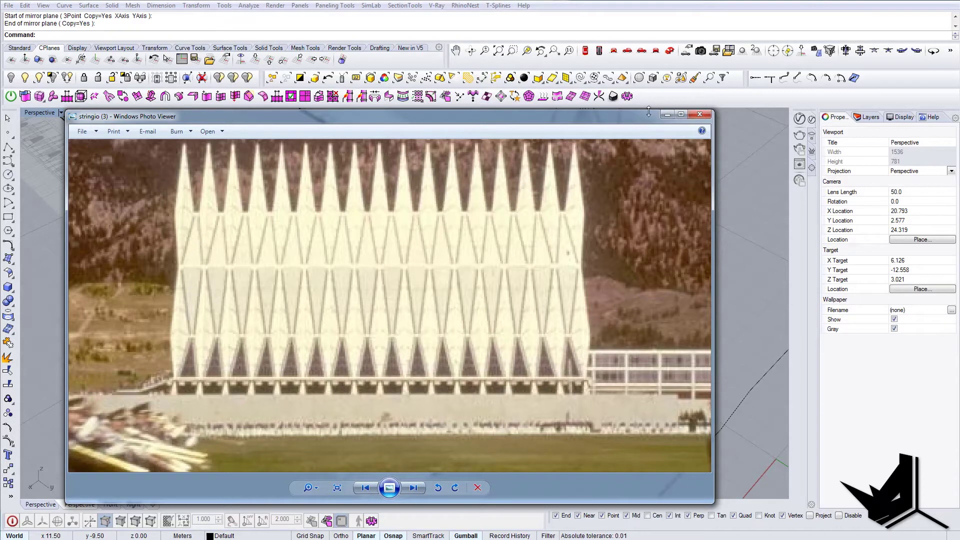
pyautogui.click(666, 115)
# Explode the kinked three-segment curve of the frame section into separate segments.
pyautogui.keyDown('shift'); pyautogui.moveTo(489, 284); pyautogui.dragTo(450, 288, button='right'); pyautogui.keyUp('shift')
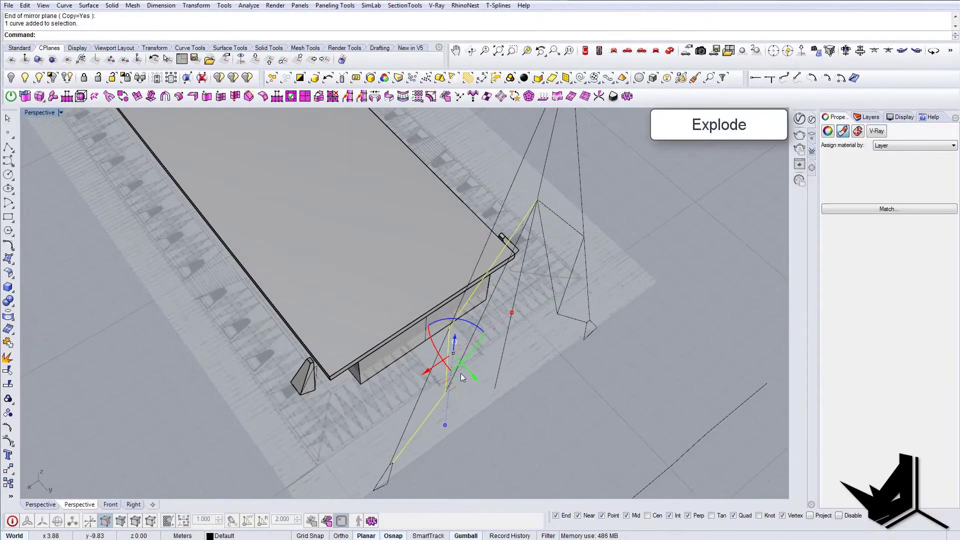
pyautogui.write('Explode')
pyautogui.press('Return')
pyautogui.click(423, 385)
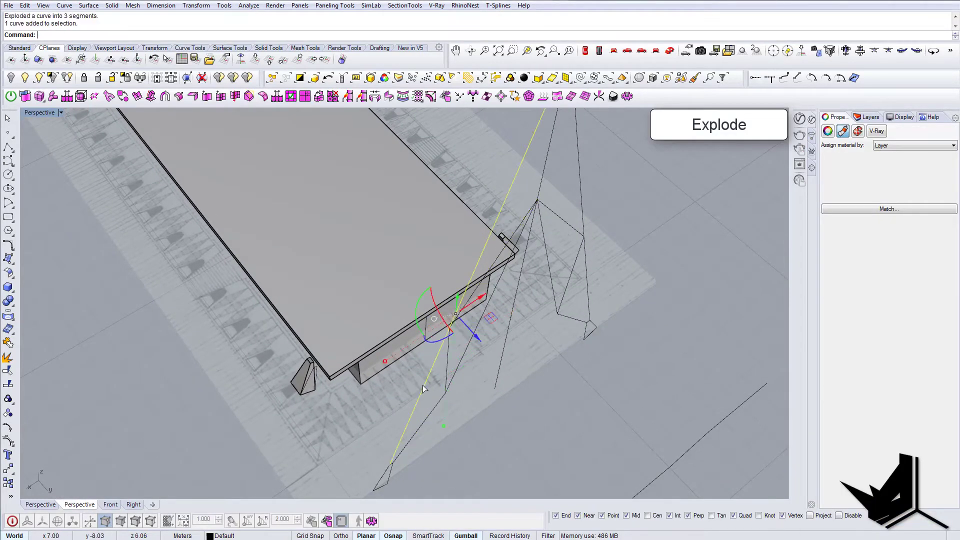
pyautogui.press('Escape')
# Split the long slanted frame line at its junctions with the kinked segments.
pyautogui.moveTo(445, 359); pyautogui.dragTo(430, 357, button='right')
pyautogui.write('S')
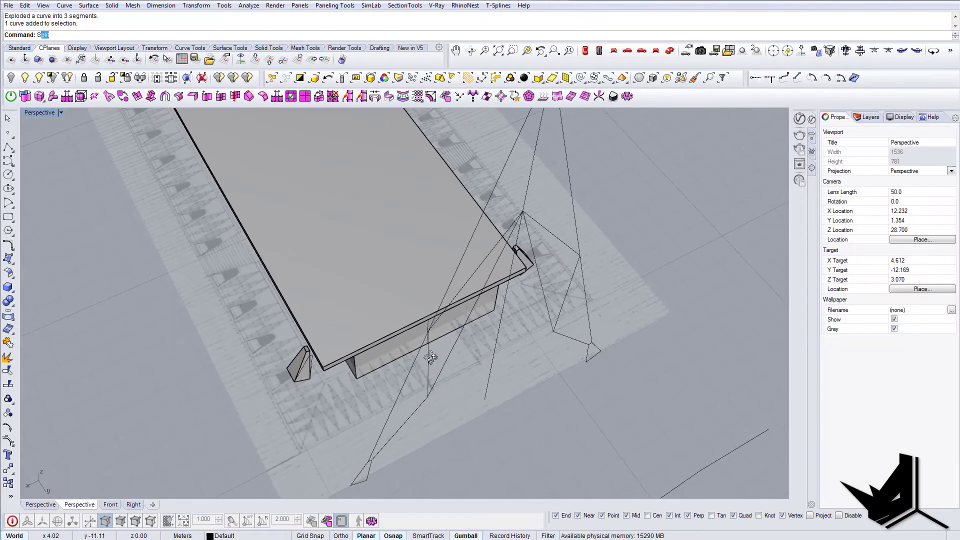
pyautogui.write('pli')
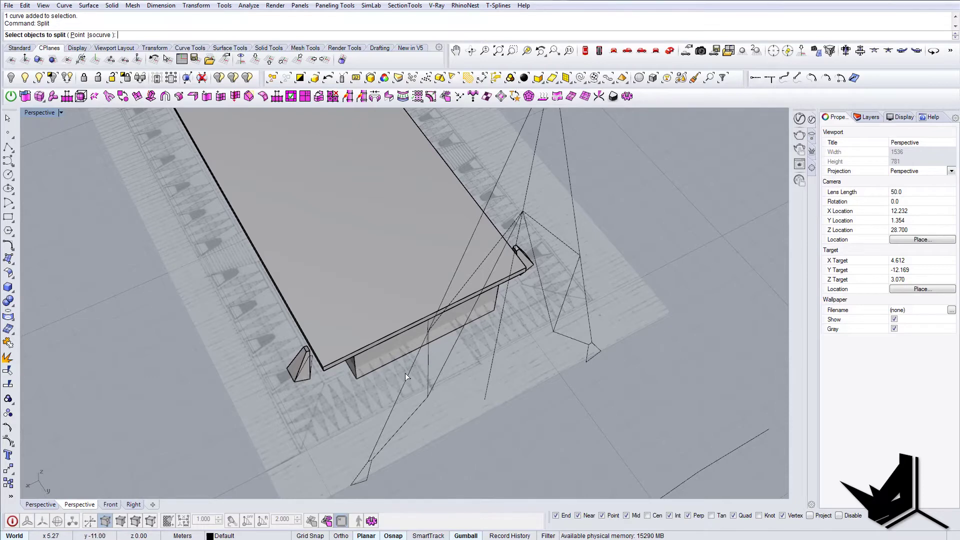
pyautogui.moveTo(407, 383); pyautogui.dragTo(408, 387, button='right')
pyautogui.scroll(2, 408, 387)
pyautogui.rightClick(408, 387)
pyautogui.click(413, 393)
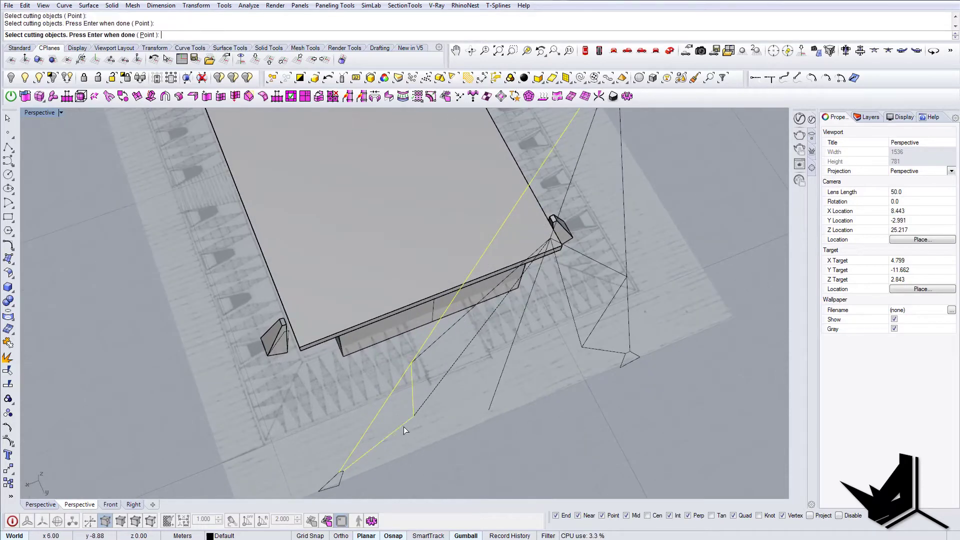
pyautogui.rightClick(404, 415)
# Turn on the points of the lower frame lines and move the kinked line's bottom endpoint onto the slanted line's lower end.
pyautogui.click(401, 377)
pyautogui.keyDown('shift'); pyautogui.click(413, 397); pyautogui.keyUp('shift')
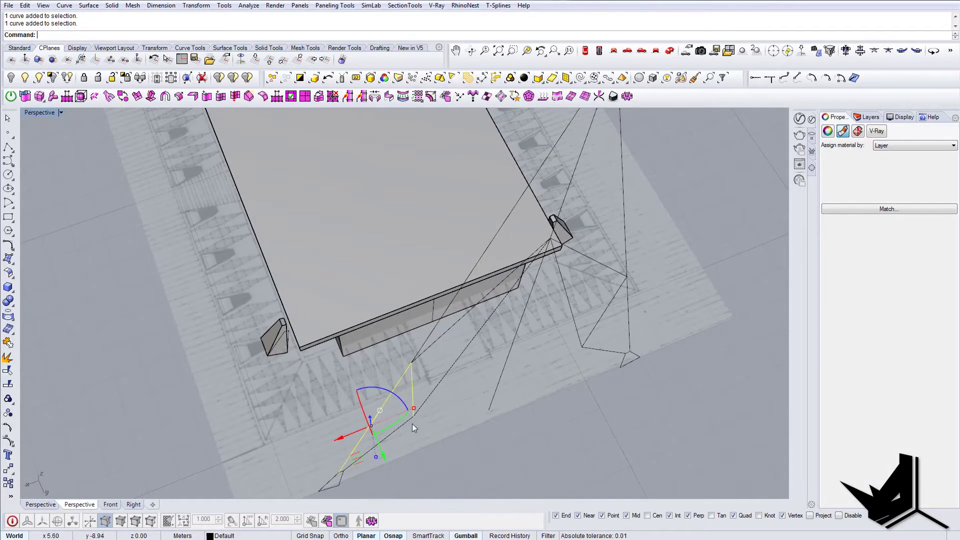
pyautogui.moveTo(409, 437); pyautogui.dragTo(369, 403, button='right')
pyautogui.scroll(6, 371, 408)
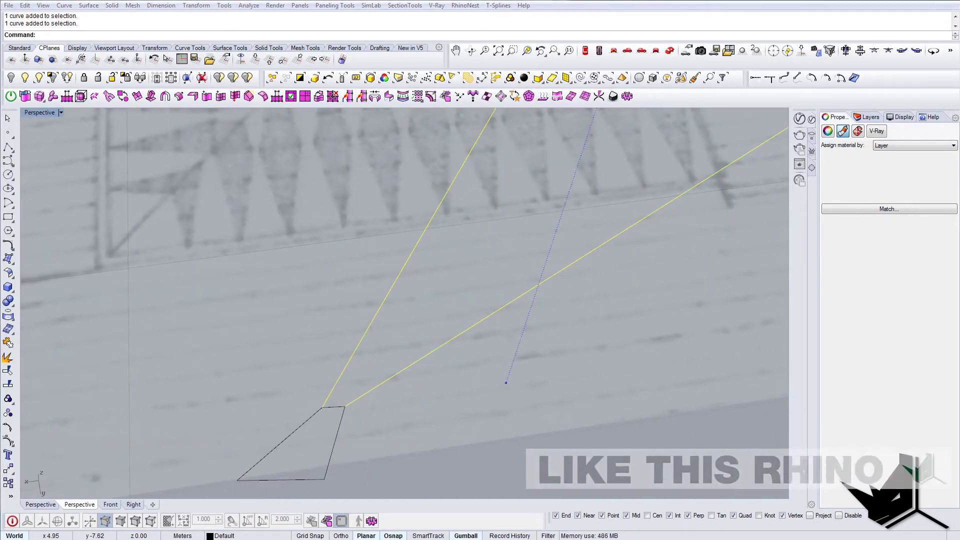
pyautogui.scroll(-8, 371, 413)
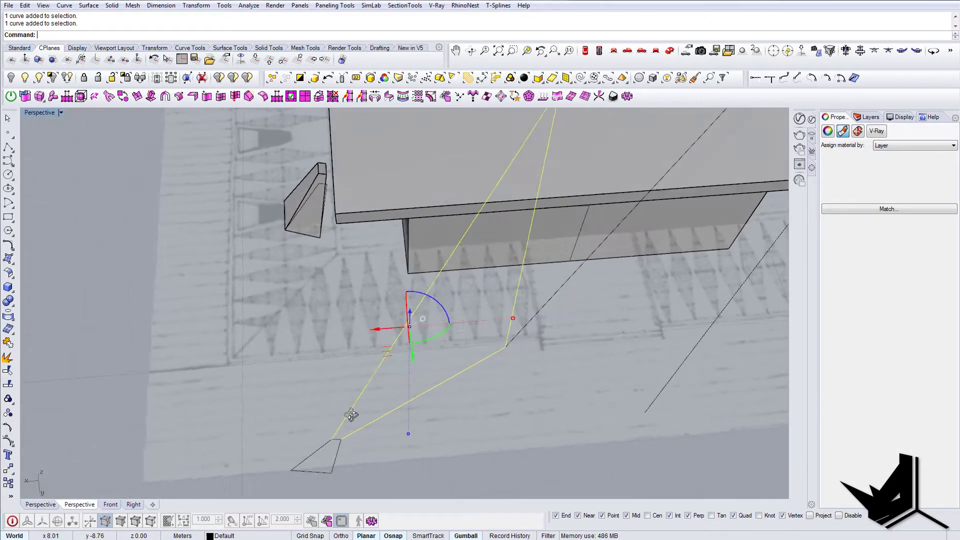
pyautogui.keyDown('shift'); pyautogui.moveTo(353, 431); pyautogui.dragTo(372, 413, button='right'); pyautogui.keyUp('shift')
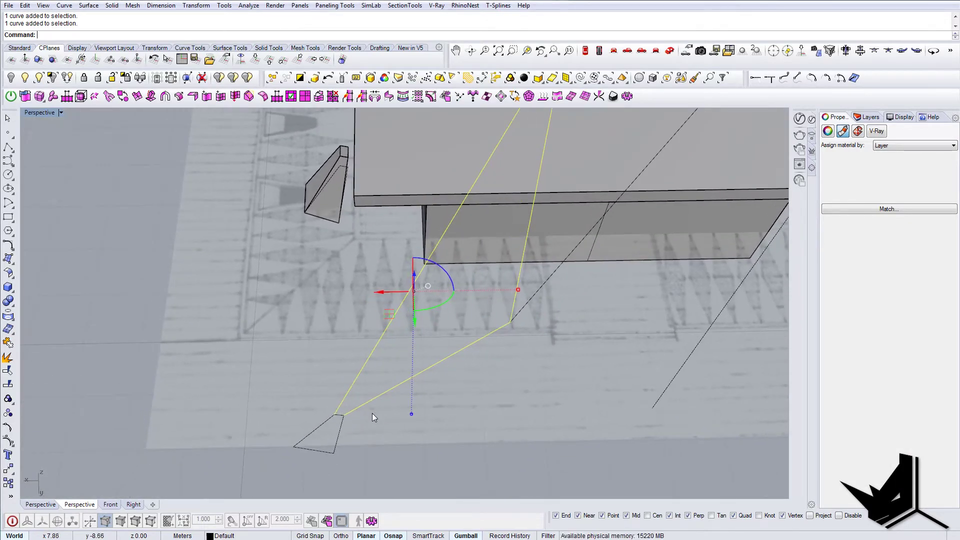
pyautogui.click(13, 439)
pyautogui.scroll(3, 339, 415)
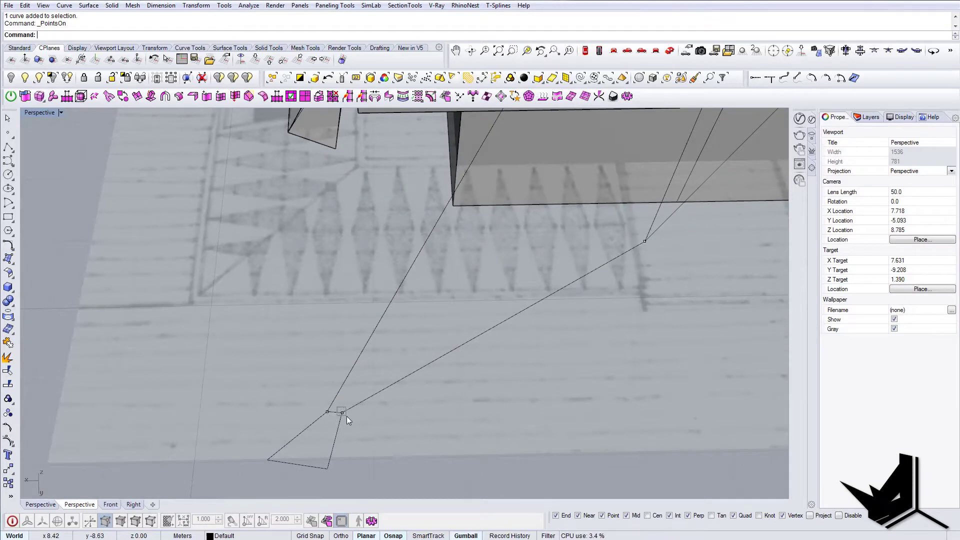
pyautogui.moveTo(337, 407); pyautogui.dragTo(346, 416)
pyautogui.write('m')
pyautogui.press('Return')
pyautogui.click(342, 413)
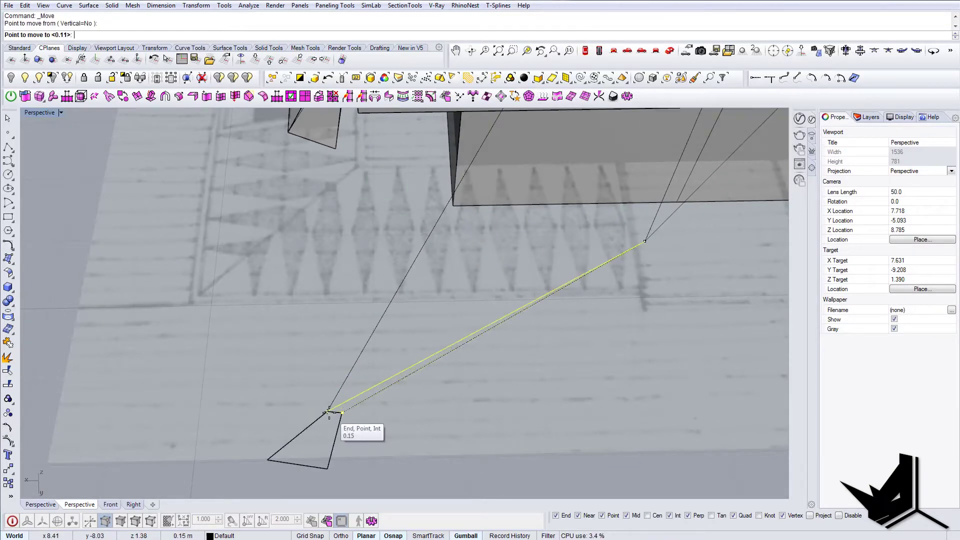
pyautogui.click(328, 412)
pyautogui.press('Escape')
pyautogui.press('Escape')
# Split the vertical centre line of the frame section where the other frame curves meet it.
pyautogui.scroll(-5, 329, 412)
pyautogui.moveTo(380, 401); pyautogui.dragTo(346, 364)
pyautogui.moveTo(346, 373); pyautogui.dragTo(418, 366, button='right')
pyautogui.keyDown('shift'); pyautogui.moveTo(444, 322); pyautogui.dragTo(428, 386, button='right'); pyautogui.keyUp('shift')
pyautogui.scroll(-4, 381, 382)
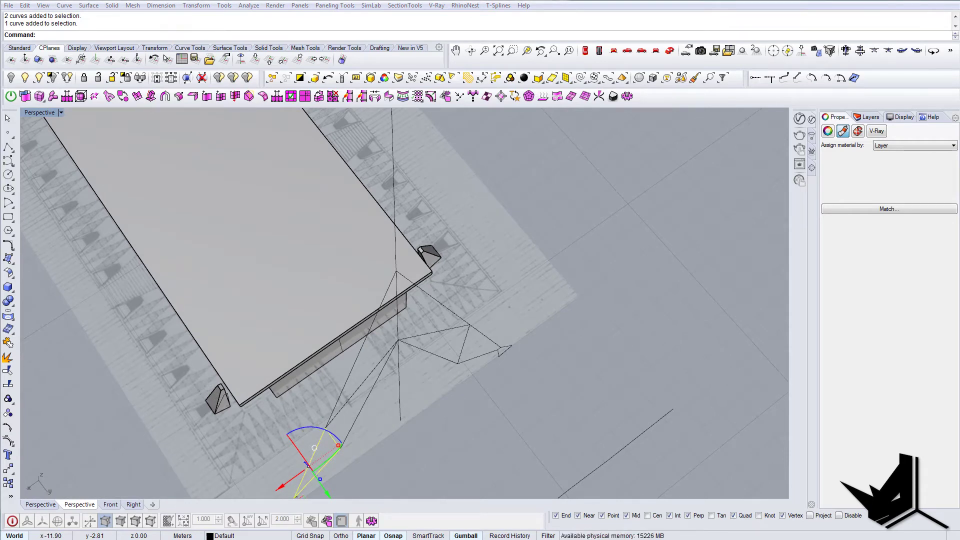
pyautogui.moveTo(468, 350); pyautogui.dragTo(465, 343, button='right')
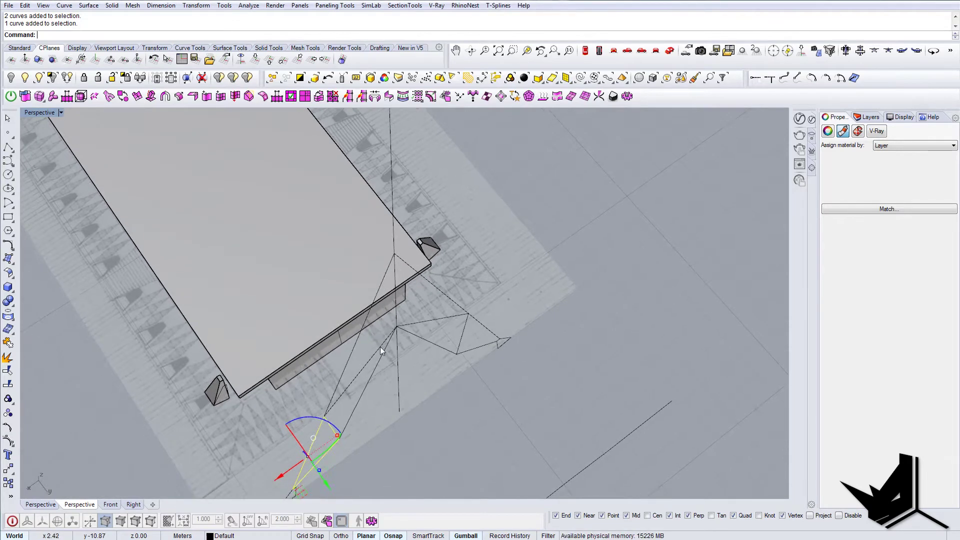
pyautogui.click(355, 378)
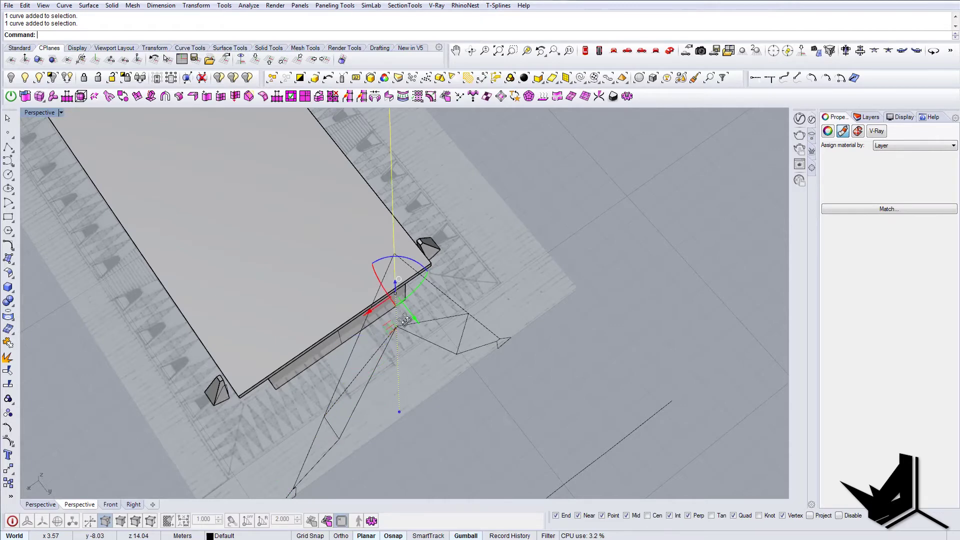
pyautogui.scroll(3, 405, 320)
pyautogui.press('Escape')
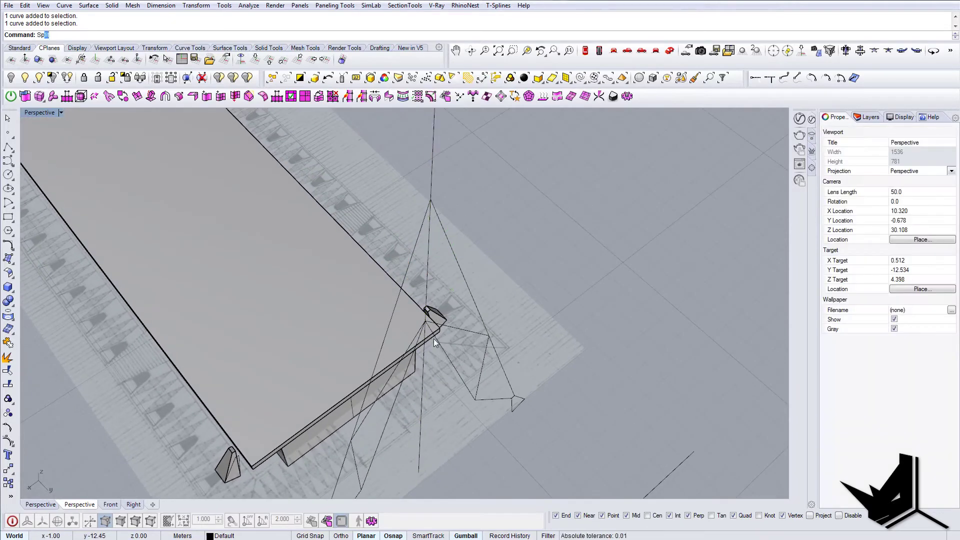
pyautogui.moveTo(396, 161); pyautogui.dragTo(393, 161)
pyautogui.moveTo(435, 295); pyautogui.dragTo(446, 250, button='right')
pyautogui.rightClick(422, 226)
pyautogui.click(416, 226)
pyautogui.click(436, 247)
pyautogui.press('Return')
# Turn on the points of the upper and lower panel lines and move both inner kink points outward, perpendicular to the section plane.
pyautogui.click(447, 206)
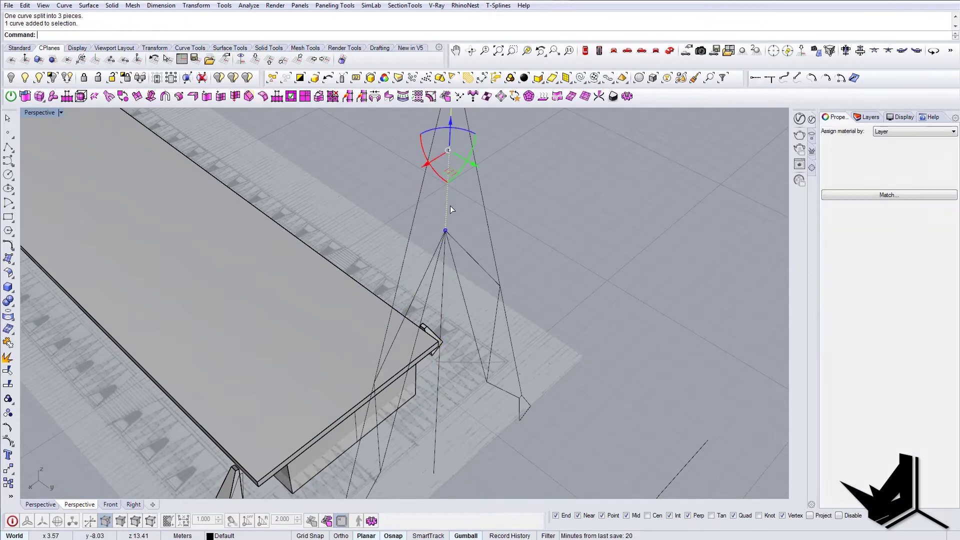
pyautogui.scroll(-3, 420, 205)
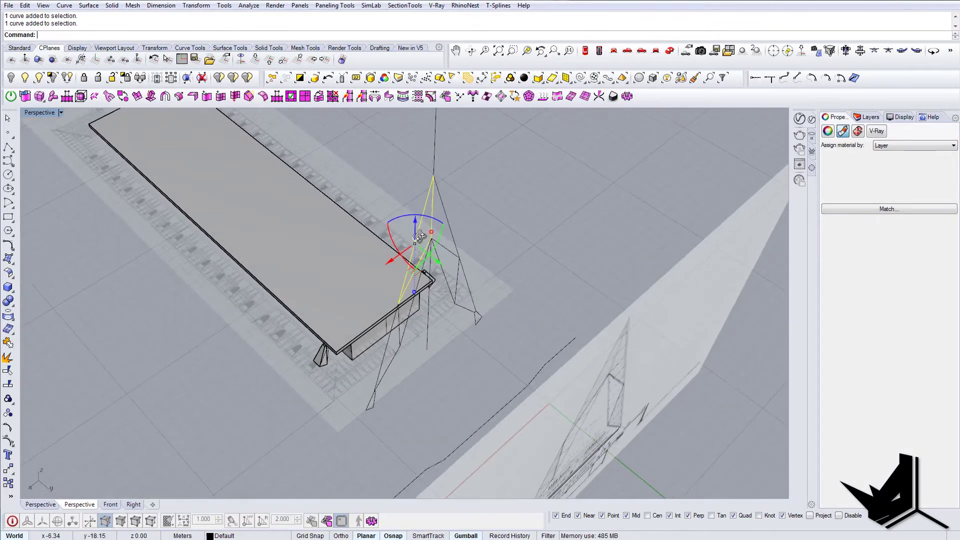
pyautogui.scroll(2, 405, 355)
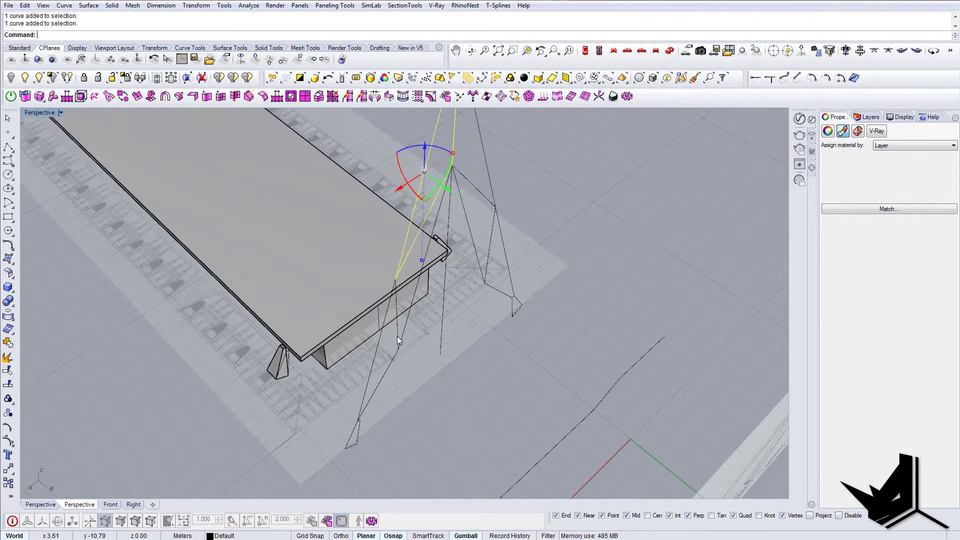
pyautogui.keyDown('shift'); pyautogui.click(380, 341); pyautogui.keyUp('shift')
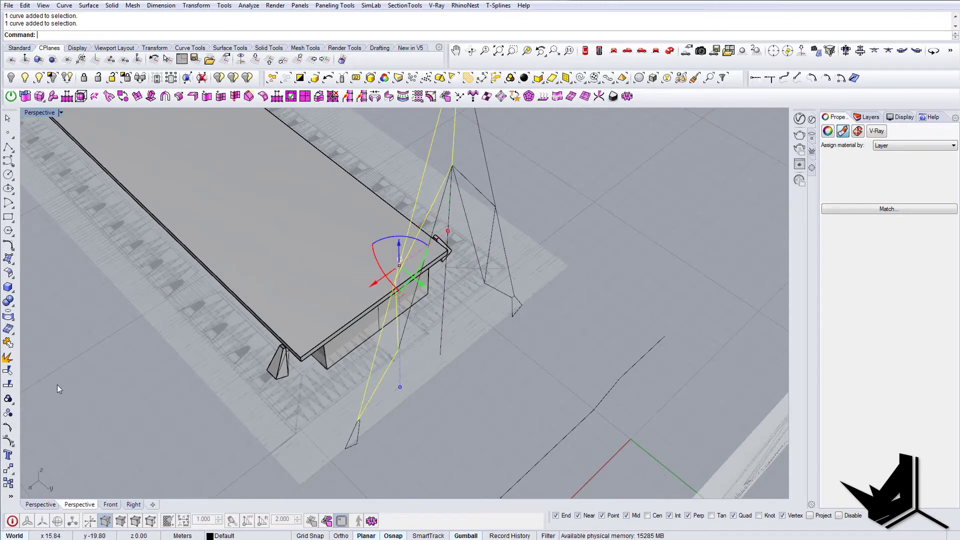
pyautogui.click(10, 443)
pyautogui.keyDown('shift'); pyautogui.moveTo(394, 367); pyautogui.dragTo(366, 403, button='right'); pyautogui.keyUp('shift')
pyautogui.scroll(5, 365, 384)
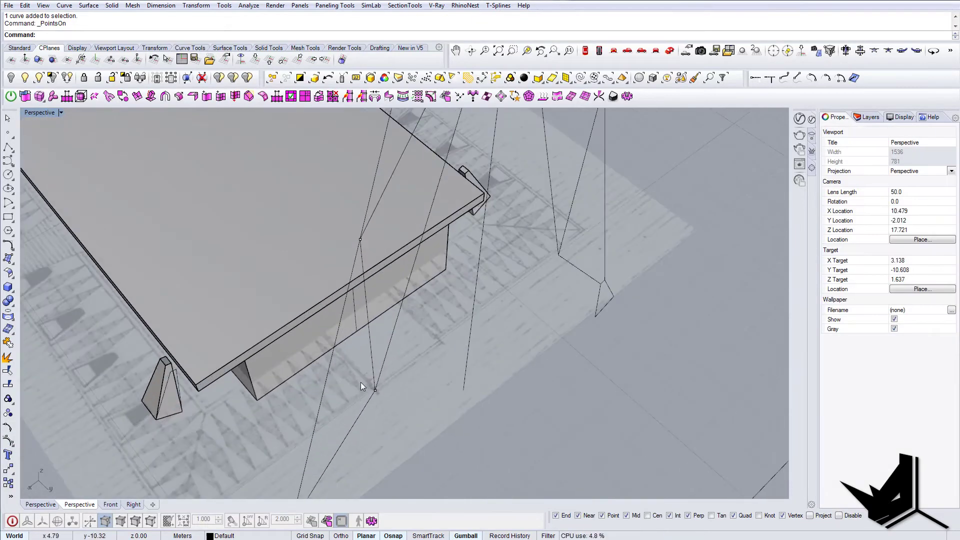
pyautogui.moveTo(361, 383); pyautogui.dragTo(397, 404)
pyautogui.scroll(-5, 398, 404)
pyautogui.scroll(3, 438, 265)
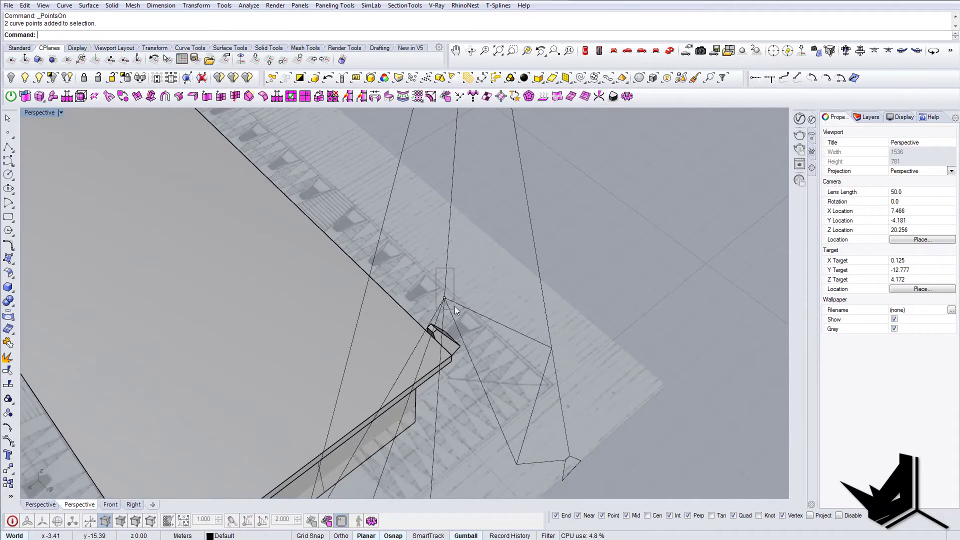
pyautogui.keyDown('shift'); pyautogui.moveTo(454, 307); pyautogui.dragTo(455, 310); pyautogui.keyUp('shift')
pyautogui.scroll(-7, 454, 310)
pyautogui.moveTo(451, 325); pyautogui.dragTo(547, 276, button='right')
pyautogui.moveTo(546, 277); pyautogui.dragTo(562, 279)
pyautogui.moveTo(562, 278)
pyautogui.mouseDown(button='right')
pyautogui.moveTo(542, 286)
pyautogui.moveTo(547, 257)
pyautogui.moveTo(565, 275)
pyautogui.mouseUp(button='right')
pyautogui.moveTo(566, 276); pyautogui.dragTo(565, 281)
pyautogui.moveTo(565, 281); pyautogui.dragTo(543, 331, button='right')
pyautogui.press('Escape')
# Build a triangular corner-point surface between the frame's apex, the inner centre-line joint and the pulled-out upper kink point.
pyautogui.scroll(2, 495, 299)
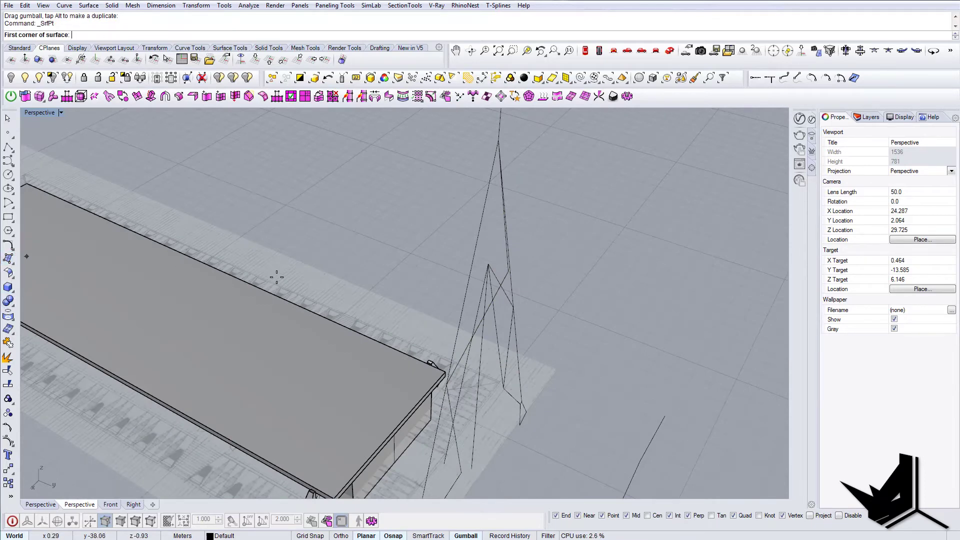
pyautogui.keyDown('shift'); pyautogui.moveTo(484, 259); pyautogui.dragTo(478, 278, button='right'); pyautogui.keyUp('shift')
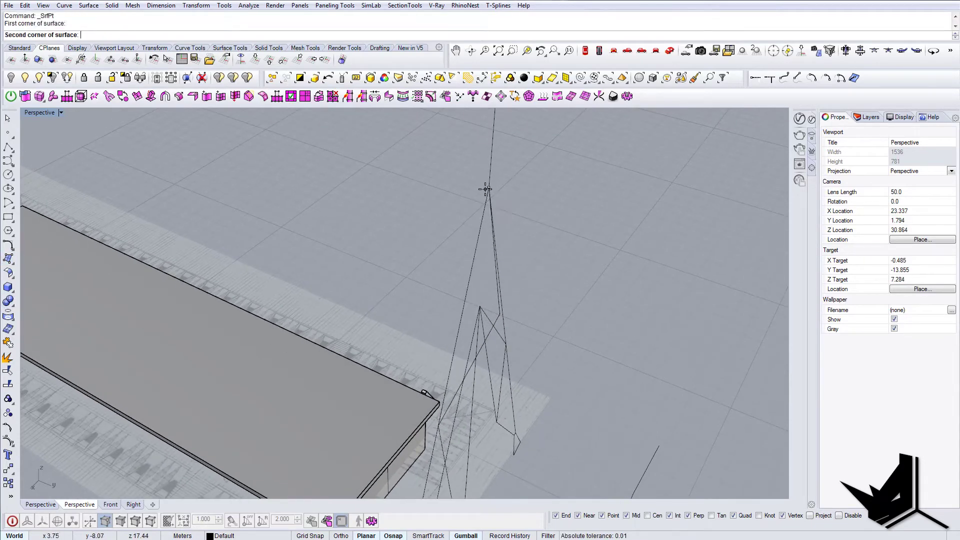
pyautogui.moveTo(483, 199); pyautogui.dragTo(431, 216, button='right')
pyautogui.scroll(2, 401, 330)
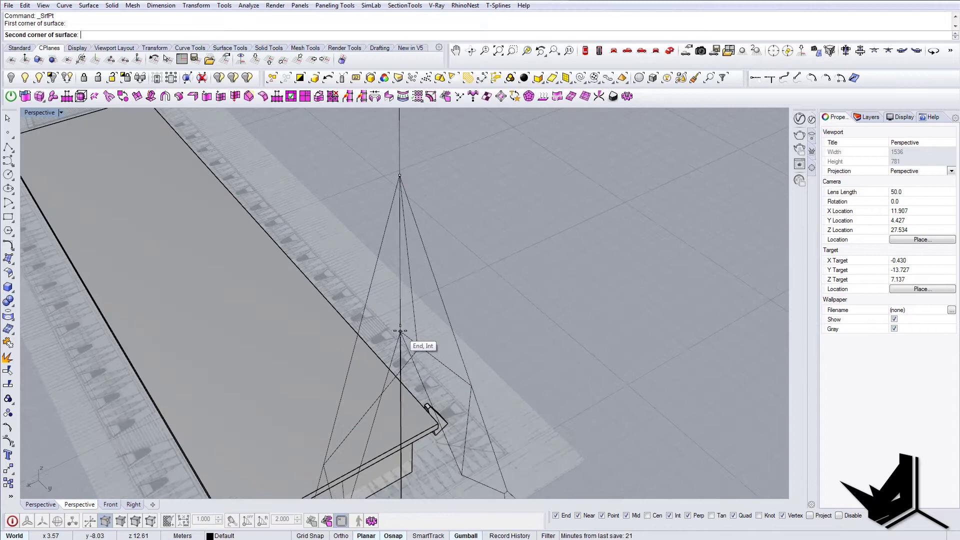
pyautogui.click(419, 352)
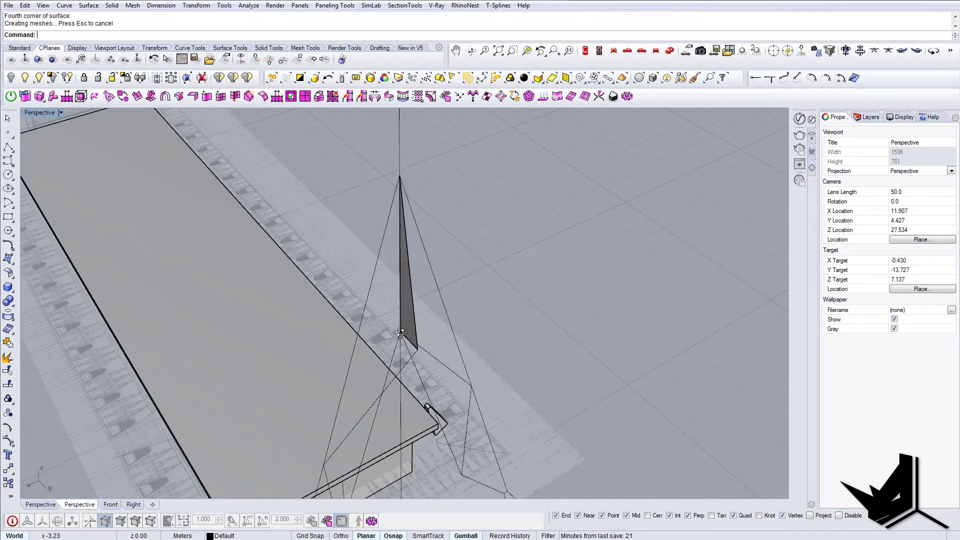
# Build a triangular surface from the inner centre-line joint to the panel's lower joint and the pulled-out upper kink point.
pyautogui.moveTo(407, 346); pyautogui.dragTo(431, 275, button='right')
pyautogui.click(434, 257)
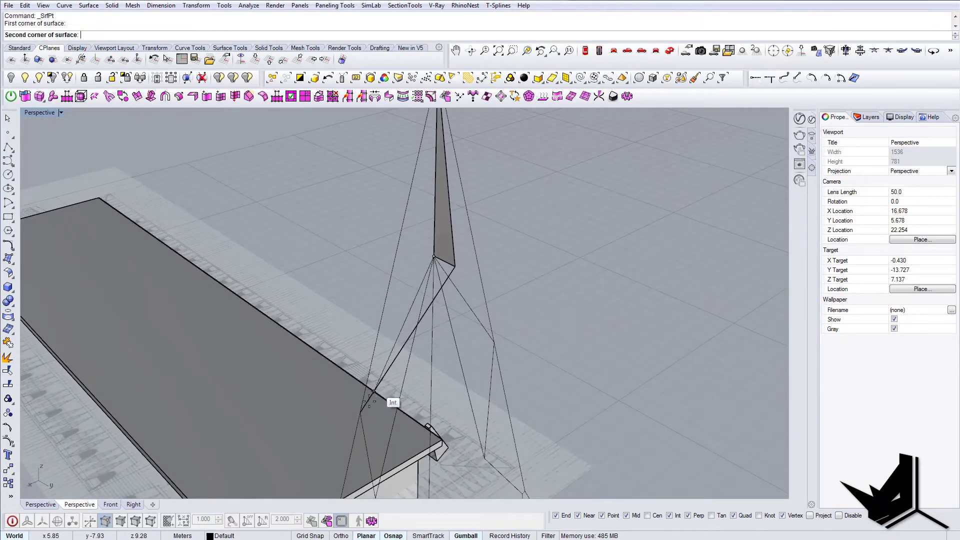
pyautogui.click(455, 266)
pyautogui.rightClick(454, 267)
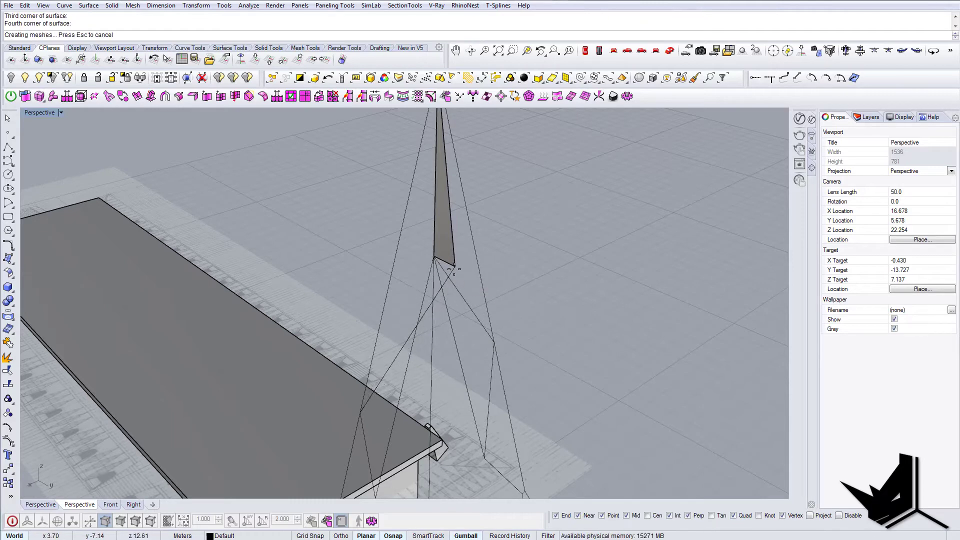
# Close the upper panel's outer face with a triangular surface between the apex, the lower joint and the pulled-out kink point.
pyautogui.keyDown('shift'); pyautogui.moveTo(460, 228); pyautogui.dragTo(461, 282, button='right'); pyautogui.keyUp('shift')
pyautogui.rightClick(438, 152)
pyautogui.scroll(-3, 439, 160)
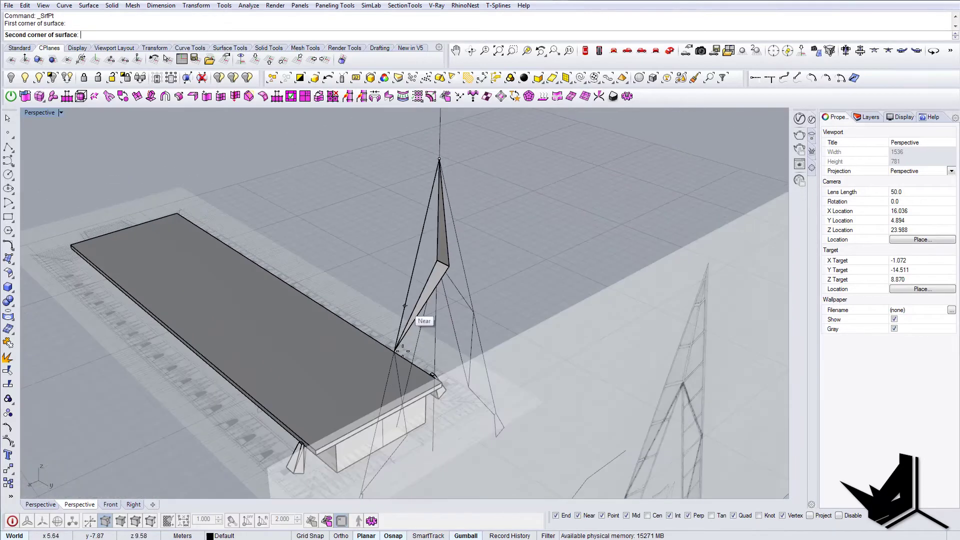
pyautogui.moveTo(401, 353); pyautogui.dragTo(506, 358, button='right')
pyautogui.scroll(6, 557, 302)
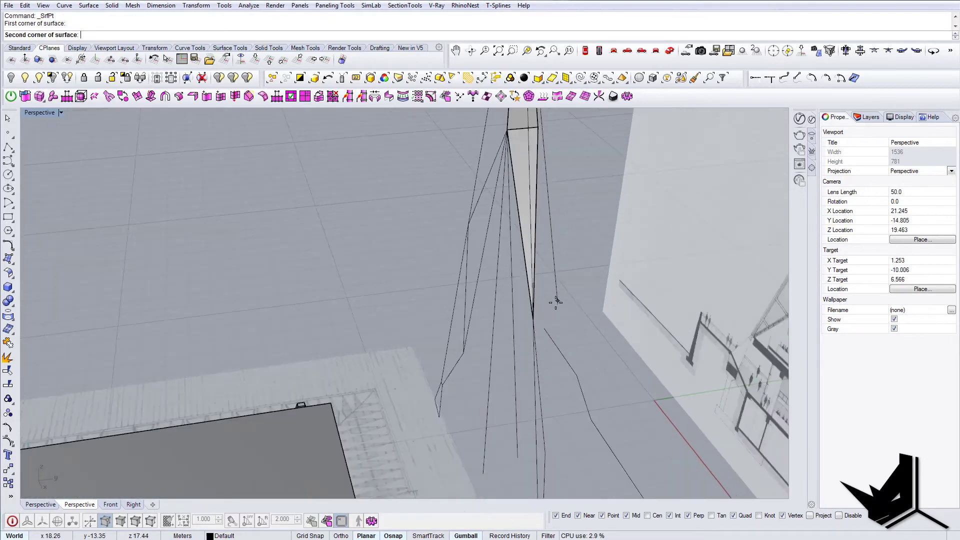
pyautogui.scroll(-2, 533, 320)
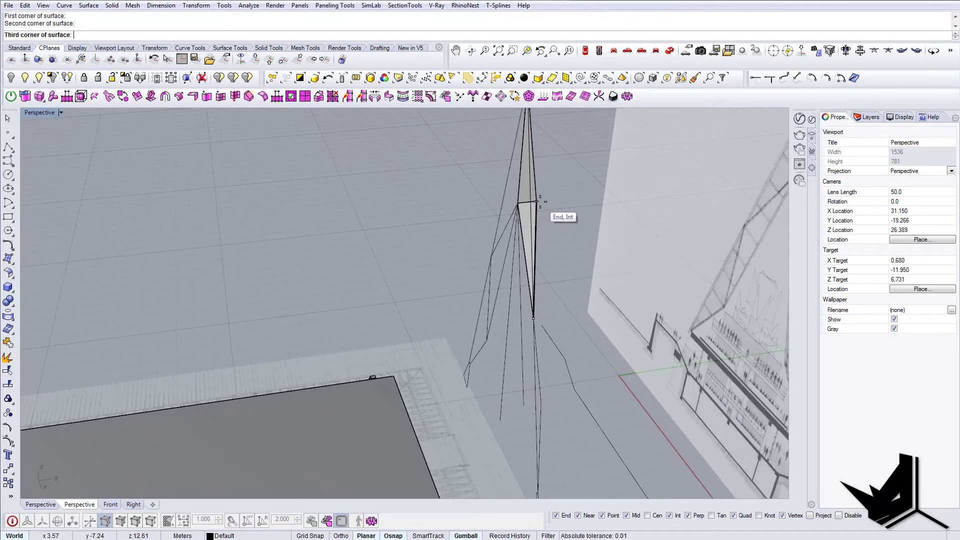
pyautogui.click(540, 202)
pyautogui.moveTo(540, 202); pyautogui.dragTo(292, 253, button='right')
# Join the three triangular surfaces of the upper panel into one polysurface.
pyautogui.click(293, 252)
pyautogui.keyDown('shift'); pyautogui.click(327, 252); pyautogui.keyUp('shift')
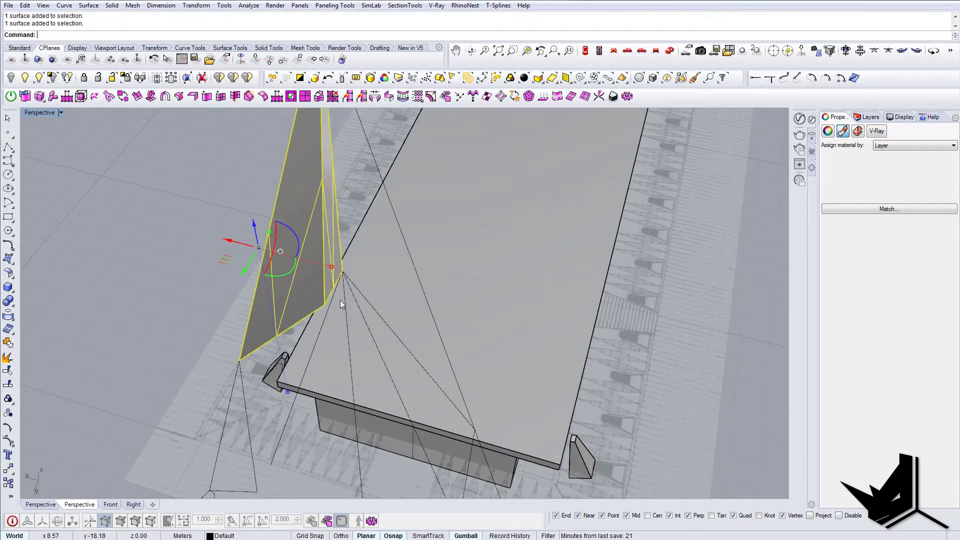
pyautogui.moveTo(340, 301); pyautogui.dragTo(293, 213, button='right')
pyautogui.scroll(2, 278, 174)
pyautogui.scroll(-4, 278, 175)
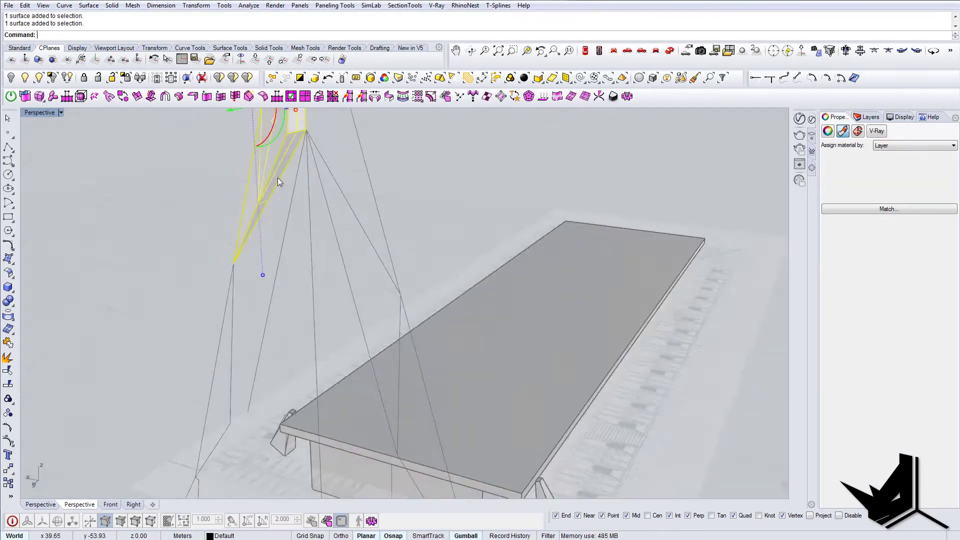
pyautogui.moveTo(278, 179); pyautogui.dragTo(431, 298, button='right')
pyautogui.press('Return')
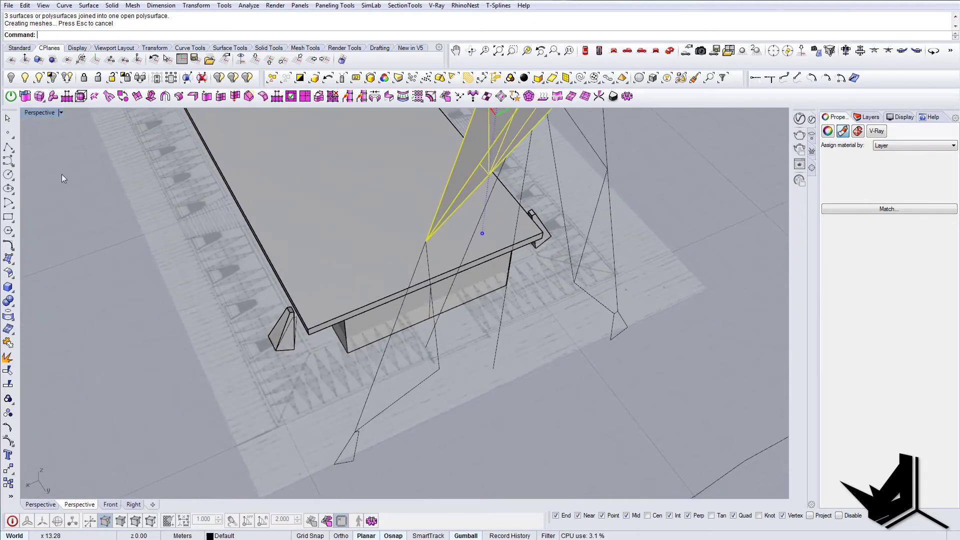
# Build a triangular surface between the lower panel's inner kink, its pulled-out kink point and the foot tip.
pyautogui.press('Escape')
pyautogui.scroll(2, 358, 432)
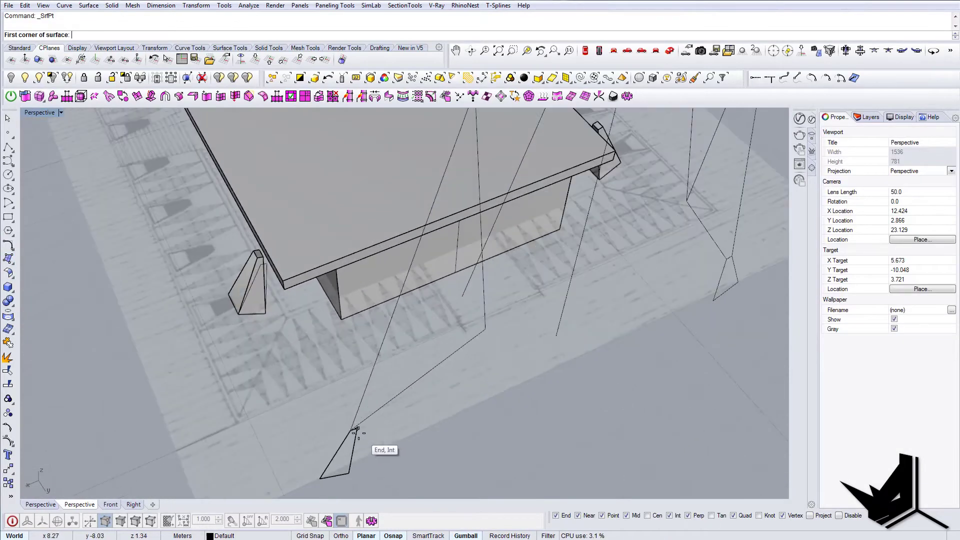
pyautogui.click(462, 296)
pyautogui.rightClick(463, 296)
# Build a triangular surface from the lower panel's inner kink and pulled-out kink point up to its top joint.
pyautogui.rightClick(463, 296)
pyautogui.click(462, 296)
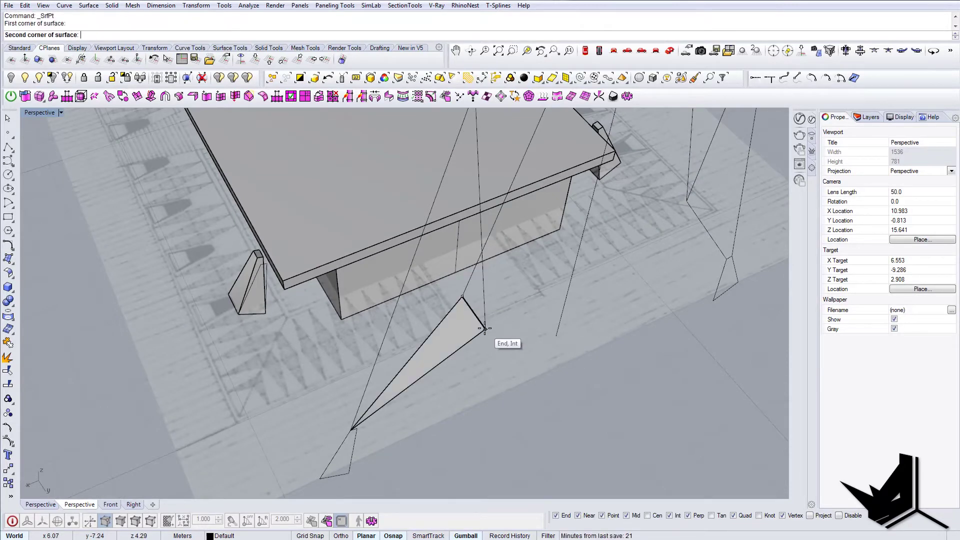
pyautogui.click(485, 328)
pyautogui.scroll(-2, 485, 328)
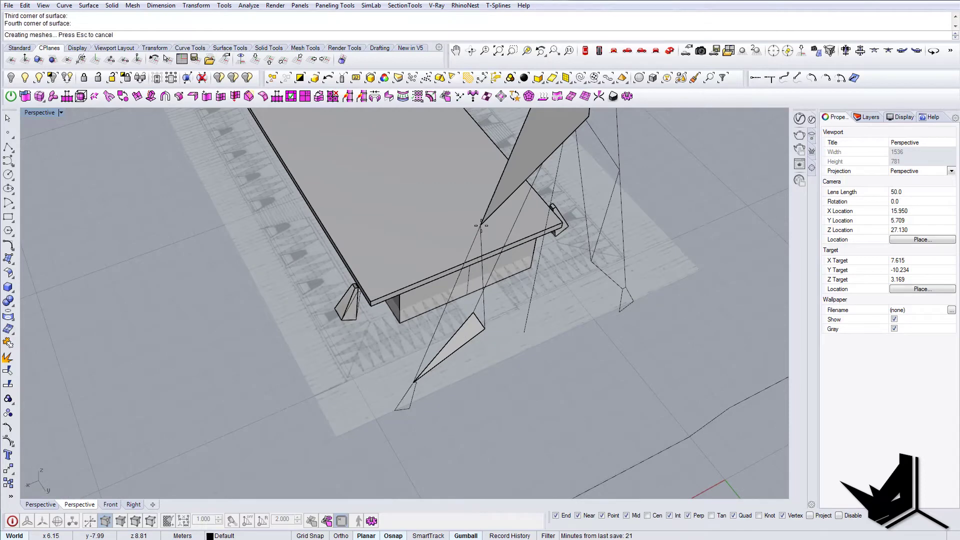
# Close the lower panel's outer face with a triangular surface between the foot tip, the pulled-out kink point and the top joint.
pyautogui.press('Return')
pyautogui.scroll(2, 427, 378)
pyautogui.click(404, 386)
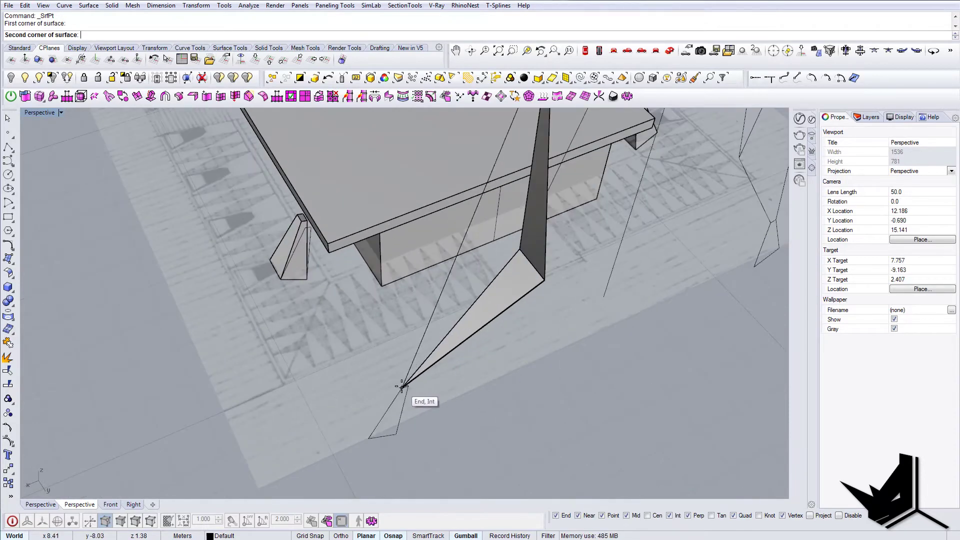
pyautogui.click(547, 281)
pyautogui.press('Return')
# Fill the open triangle between the lower panel's inner edge and the upper panel's lower joint with a planar surface.
pyautogui.moveTo(552, 284); pyautogui.dragTo(387, 335, button='right')
pyautogui.click(388, 337)
pyautogui.keyDown('ctrl'); pyautogui.keyDown('shift'); pyautogui.click(362, 276); pyautogui.keyUp('shift'); pyautogui.keyUp('ctrl')
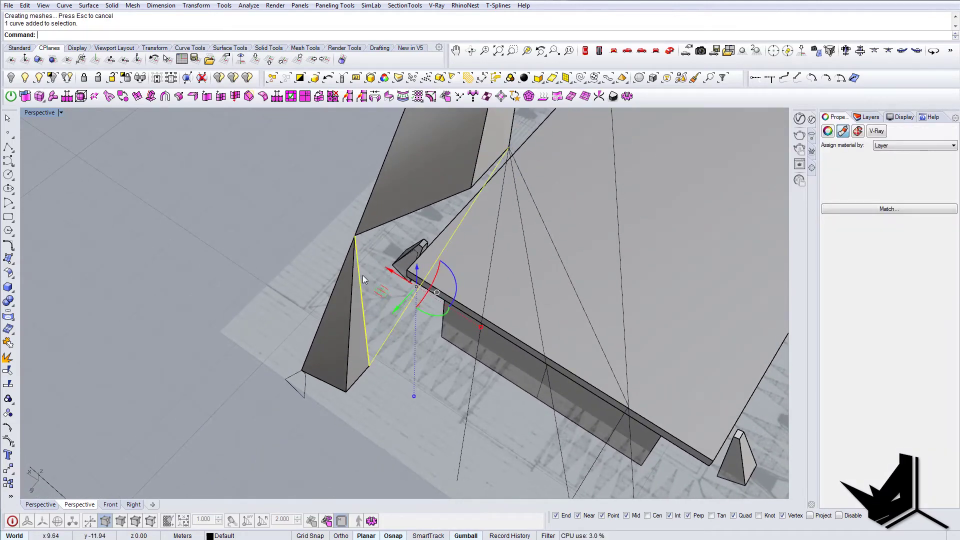
pyautogui.moveTo(399, 221); pyautogui.dragTo(366, 292, button='right')
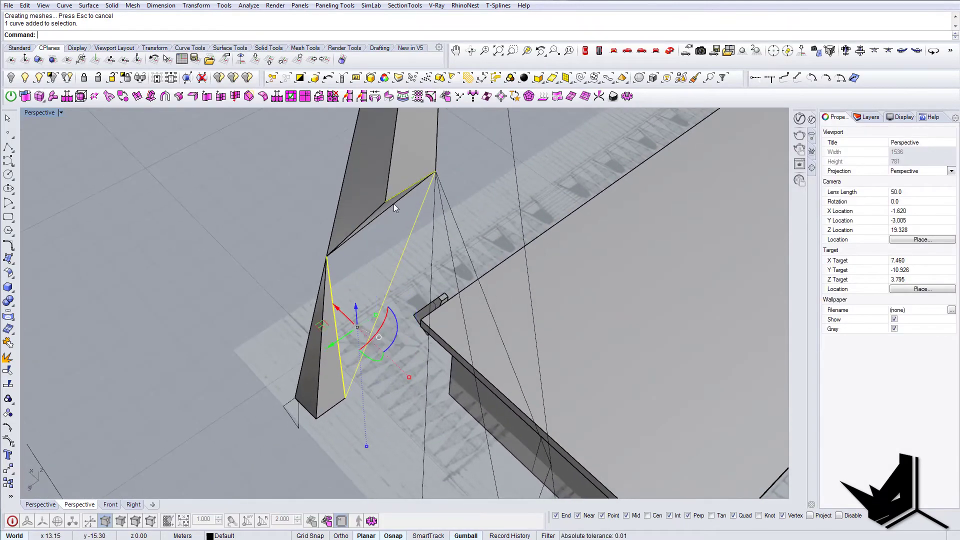
pyautogui.keyDown('ctrl'); pyautogui.click(394, 205); pyautogui.keyUp('ctrl')
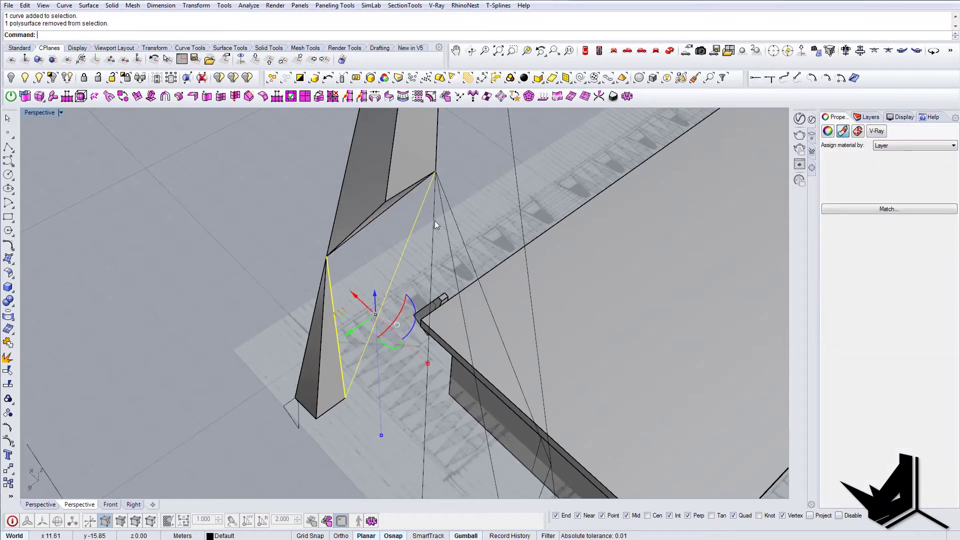
pyautogui.write('ps')
pyautogui.press('Return')
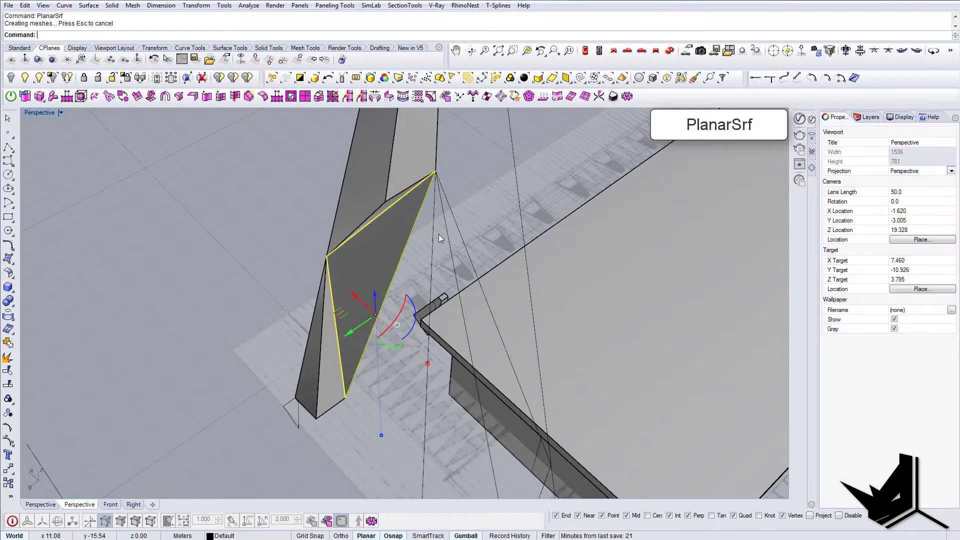
pyautogui.press('Escape')
# Join the planar infill, the lower panel's triangular faces and the upper panel into one polysurface.
pyautogui.moveTo(439, 234); pyautogui.dragTo(365, 277, button='right')
pyautogui.click(364, 277)
pyautogui.scroll(4, 334, 365)
pyautogui.keyDown('shift'); pyautogui.click(334, 366); pyautogui.keyUp('shift')
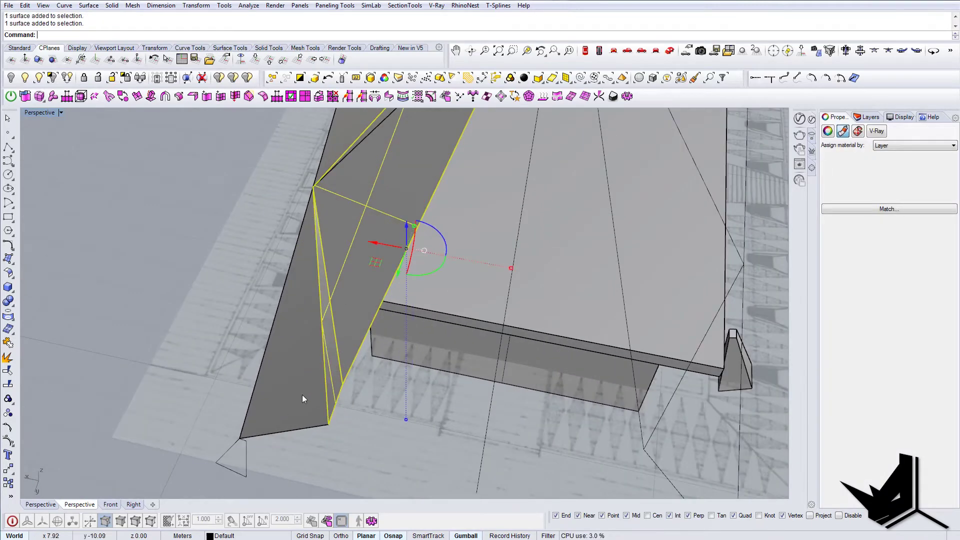
pyautogui.keyDown('shift'); pyautogui.click(302, 395); pyautogui.keyUp('shift')
pyautogui.moveTo(303, 394); pyautogui.dragTo(302, 291, button='right')
pyautogui.scroll(3, 266, 334)
pyautogui.scroll(-6, 266, 334)
pyautogui.scroll(6, 217, 227)
pyautogui.scroll(3, 217, 227)
pyautogui.keyDown('shift'); pyautogui.click(227, 223); pyautogui.keyUp('shift')
pyautogui.scroll(-7, 227, 224)
pyautogui.press('Escape')
# Extract the upper panel's narrow triangular face running down from the apex and delete it.
pyautogui.write('Ex')
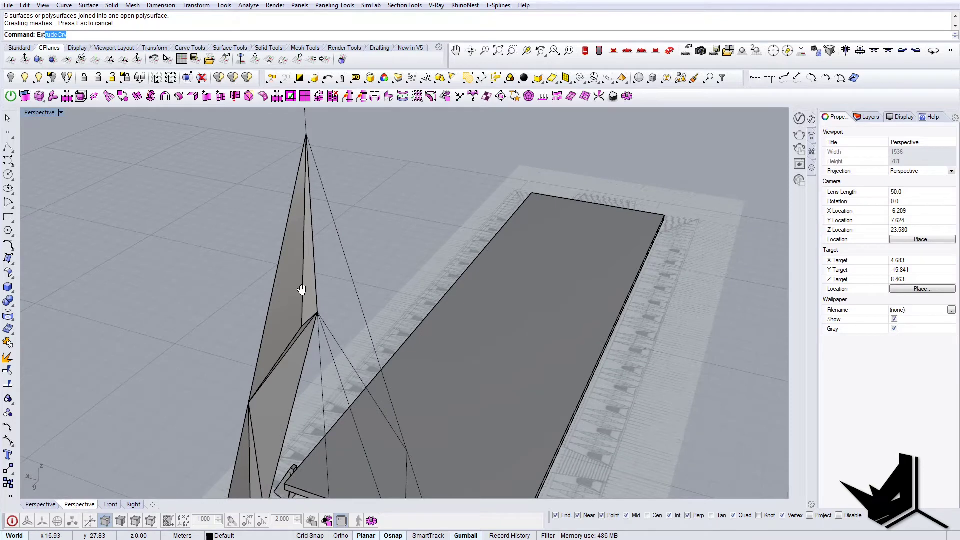
pyautogui.write('tractSrf')
pyautogui.press('Return')
pyautogui.click(311, 285)
pyautogui.press('Return')
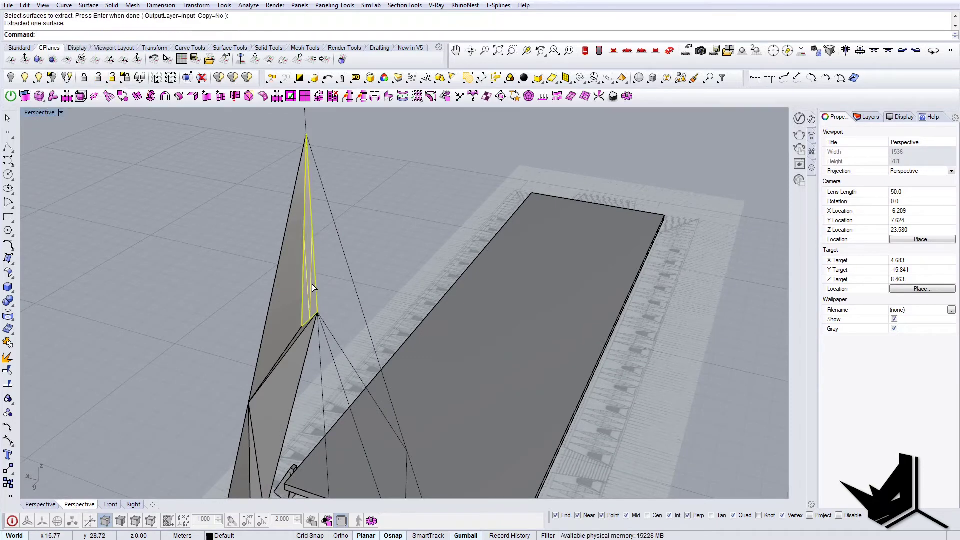
pyautogui.press('Delete')
# Mirror the joined half frame across the vertical centre line to create the frame's opposite side.
pyautogui.moveTo(312, 284); pyautogui.dragTo(332, 341, button='right')
pyautogui.click(331, 341)
pyautogui.scroll(-4, 325, 160)
pyautogui.moveTo(325, 160); pyautogui.dragTo(439, 350, button='right')
pyautogui.write('Mirror')
pyautogui.press('Return')
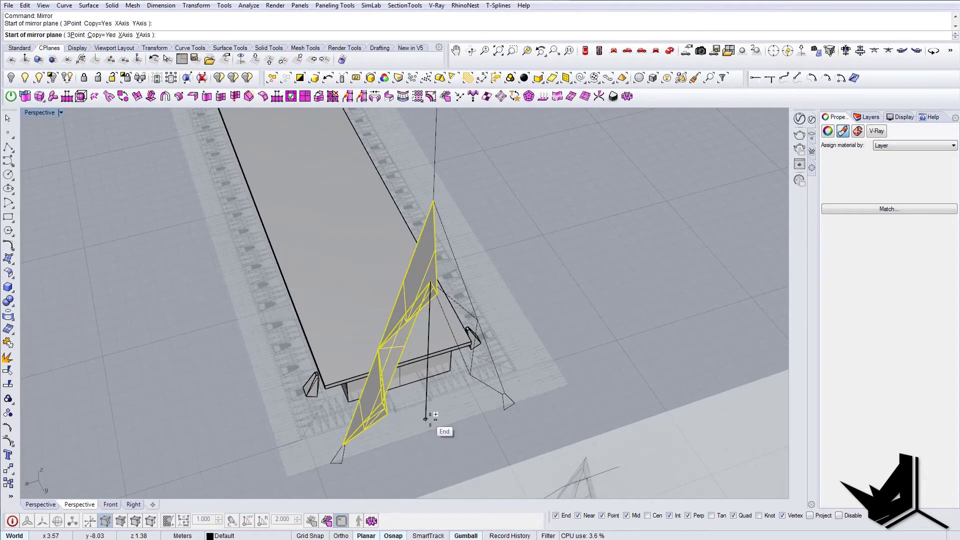
pyautogui.click(426, 419)
pyautogui.click(443, 449)
# Join the two frame halves and mirror the result from the apex across the frame's own flat plane.
pyautogui.moveTo(421, 408); pyautogui.dragTo(583, 326, button='right')
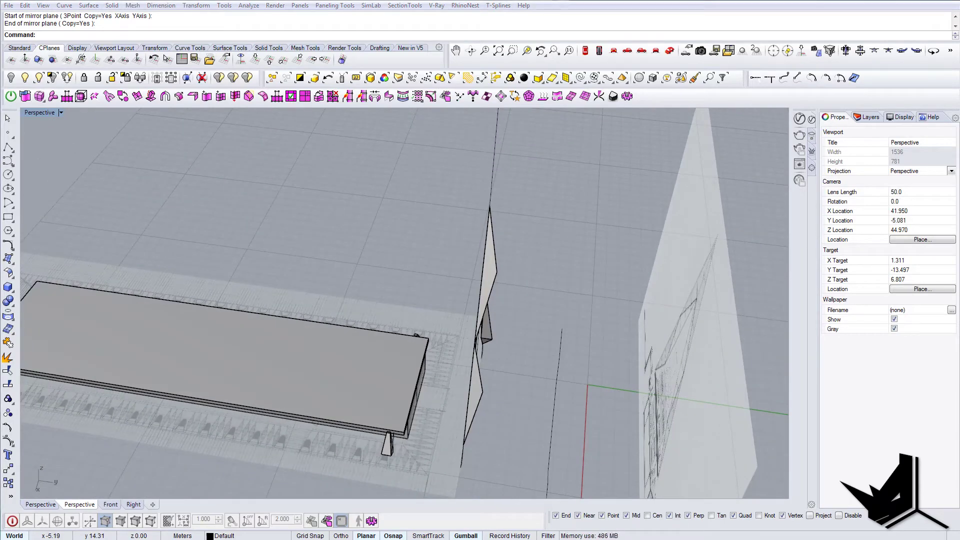
pyautogui.moveTo(720, 376); pyautogui.dragTo(422, 401, button='right')
pyautogui.click(452, 312)
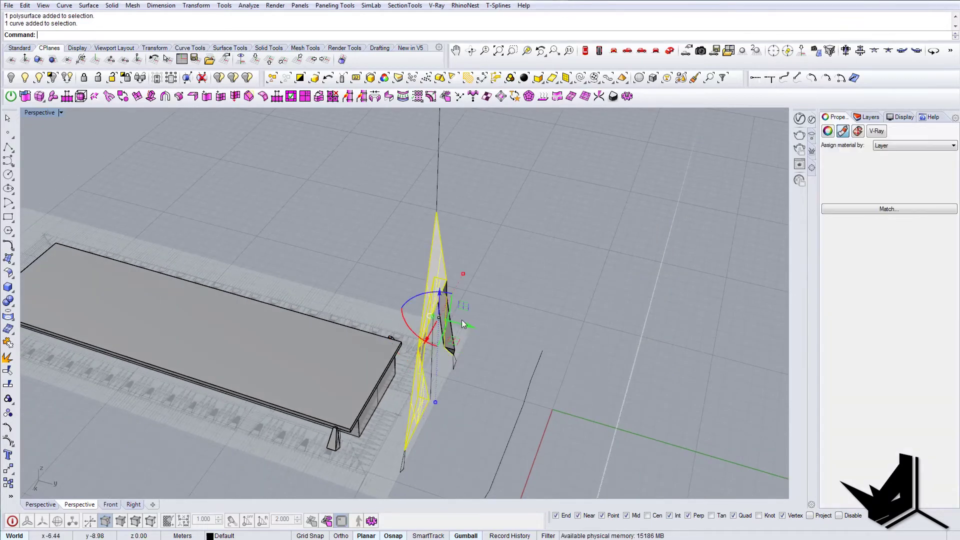
pyautogui.moveTo(461, 319); pyautogui.dragTo(445, 351, button='right')
pyautogui.click(445, 351)
pyautogui.keyDown('shift'); pyautogui.click(397, 287); pyautogui.keyUp('shift')
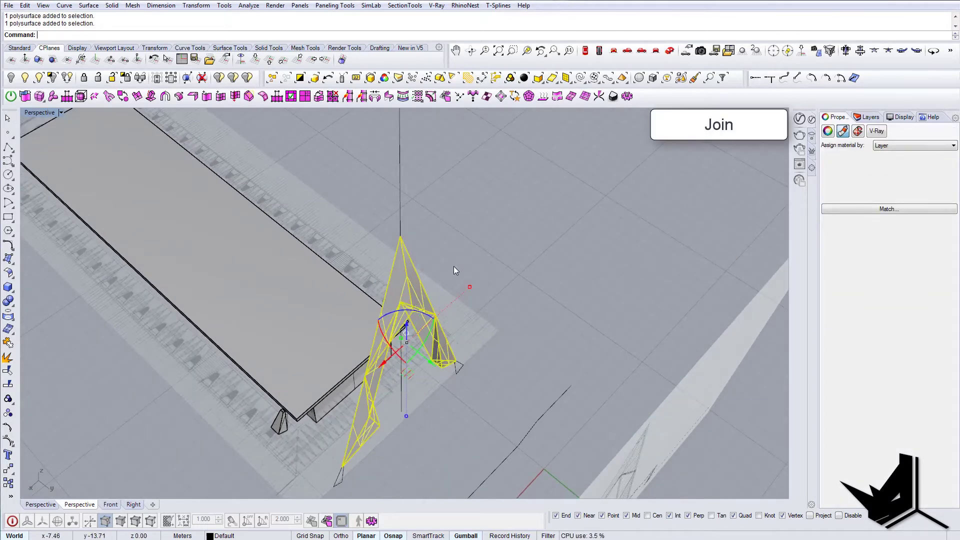
pyautogui.write('mirror')
pyautogui.press('Return')
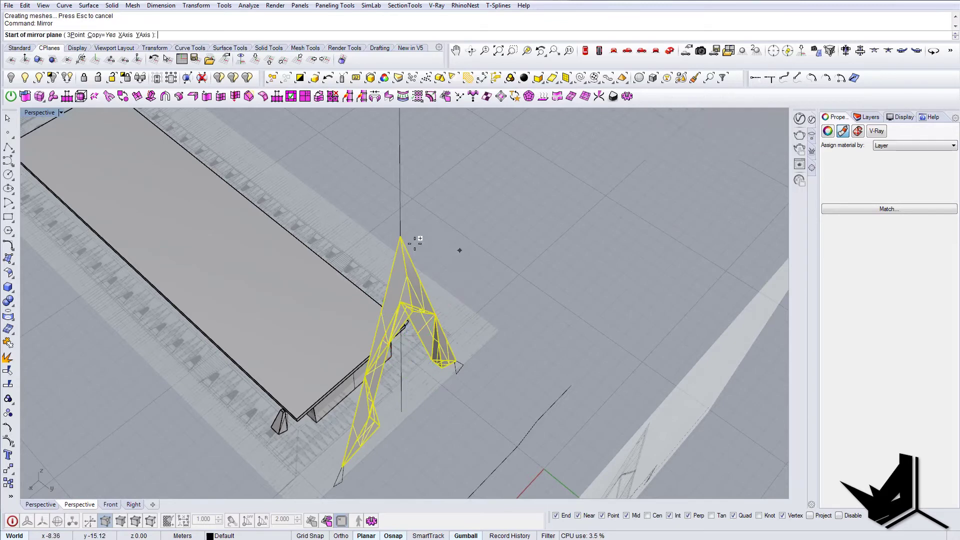
pyautogui.click(400, 236)
pyautogui.click(435, 221)
# Group the frame polysurface with its mirrored copy.
pyautogui.moveTo(458, 271); pyautogui.dragTo(482, 335, button='right')
pyautogui.click(453, 265)
pyautogui.keyDown('shift'); pyautogui.click(435, 265); pyautogui.keyUp('shift')
pyautogui.write('gr')
pyautogui.press('Return')
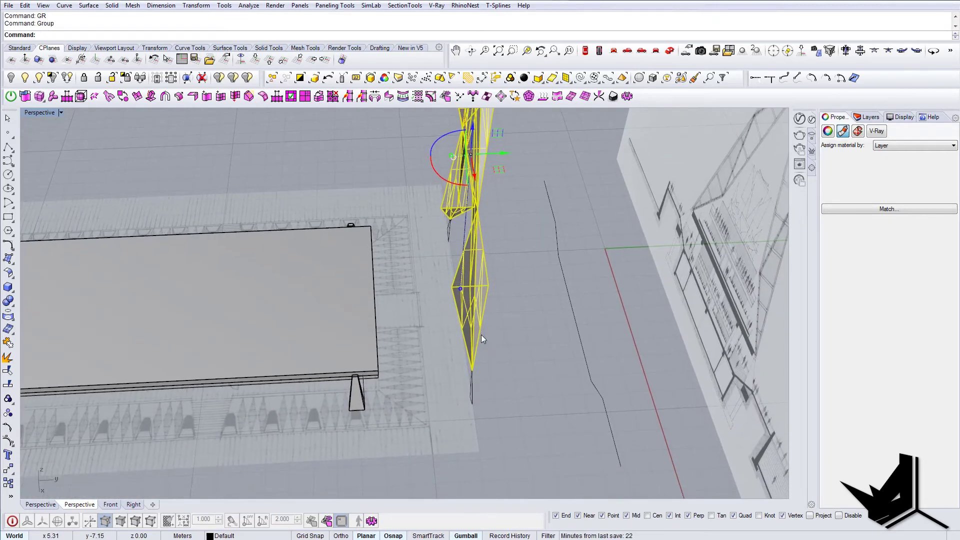
# Move the grouped frame from its foot tip onto the top of the corner pedestal.
pyautogui.write('m')
pyautogui.press('Return')
pyautogui.scroll(4, 464, 365)
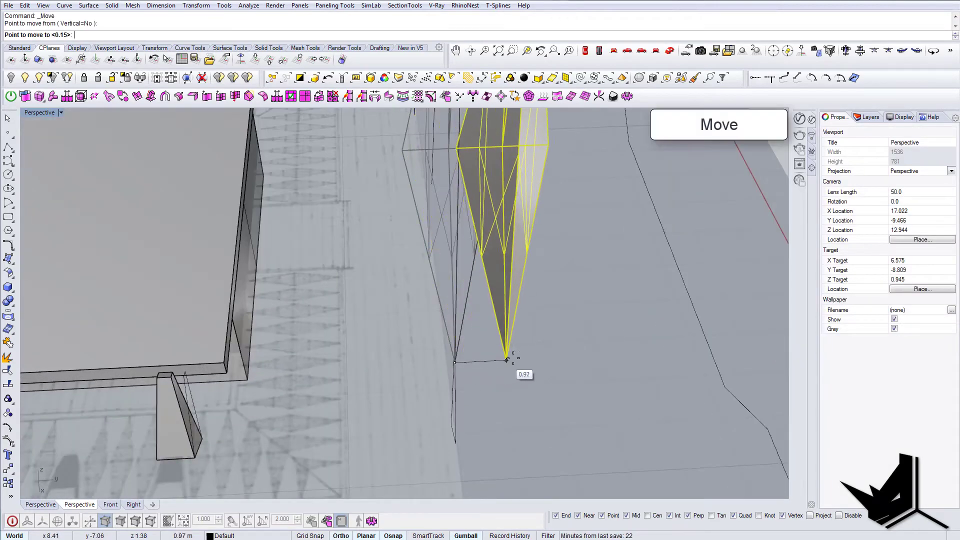
pyautogui.scroll(-6, 507, 363)
pyautogui.scroll(6, 327, 375)
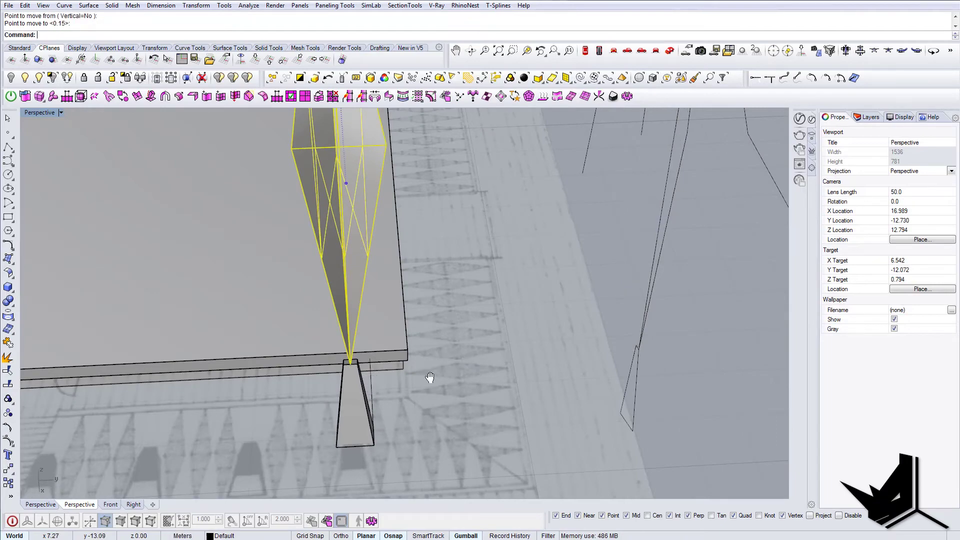
pyautogui.keyDown('shift'); pyautogui.moveTo(430, 378); pyautogui.dragTo(516, 370, button='right'); pyautogui.keyUp('shift')
pyautogui.press('Escape')
# Group the placed frame together with the two pedestals beneath its feet.
pyautogui.scroll(-6, 515, 370)
pyautogui.moveTo(506, 355); pyautogui.dragTo(467, 315, button='right')
pyautogui.scroll(-5, 493, 340)
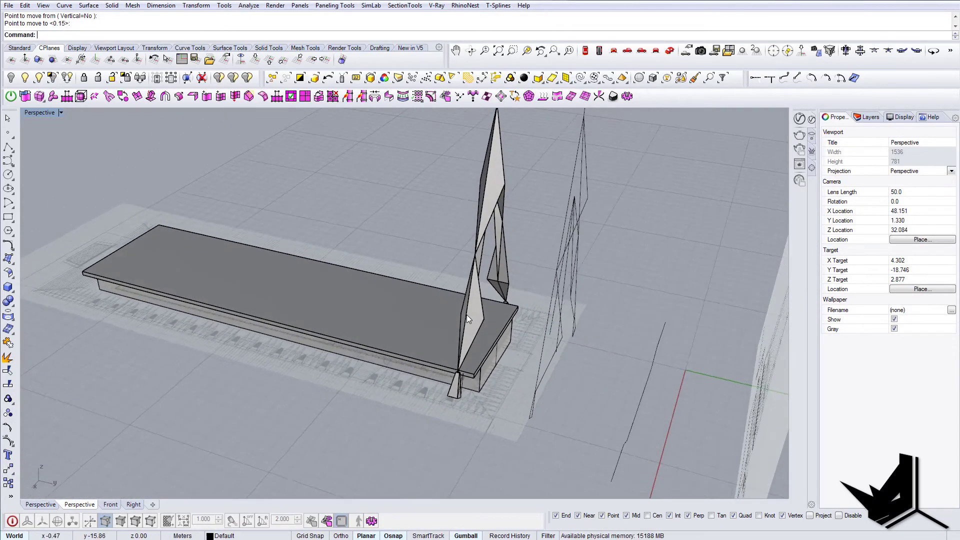
pyautogui.scroll(2, 466, 314)
pyautogui.click(473, 308)
pyautogui.scroll(3, 524, 388)
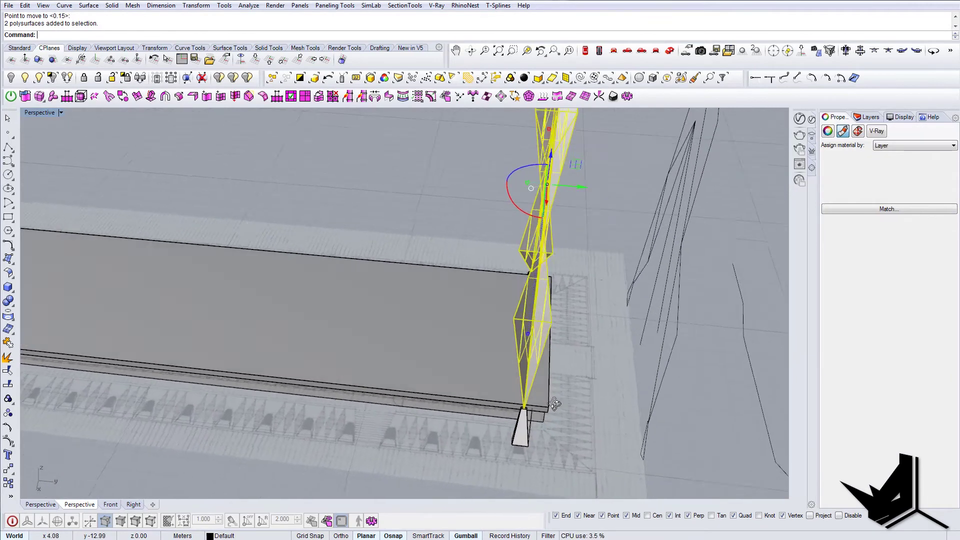
pyautogui.moveTo(554, 404); pyautogui.dragTo(478, 366, button='right')
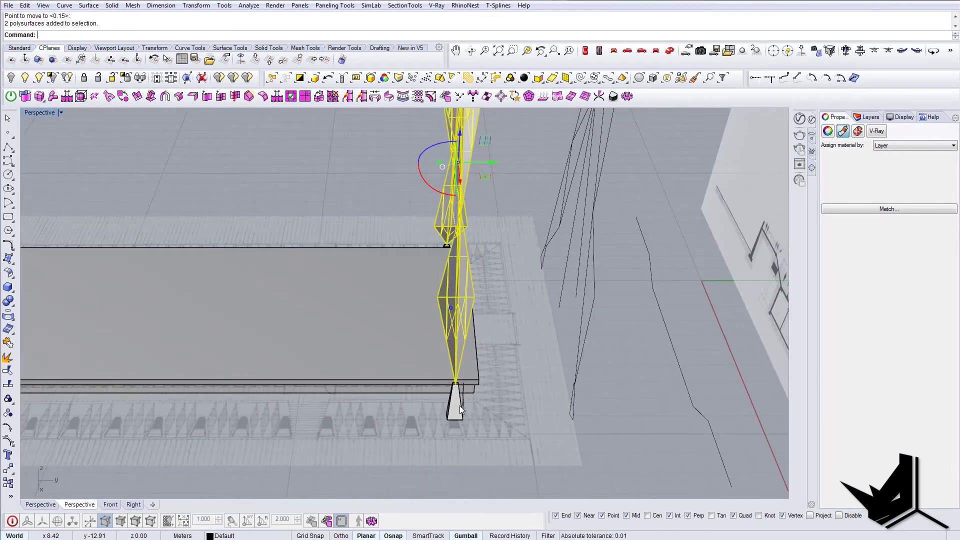
pyautogui.moveTo(454, 412); pyautogui.dragTo(483, 307, button='right')
pyautogui.write('GR')
pyautogui.press('Return')
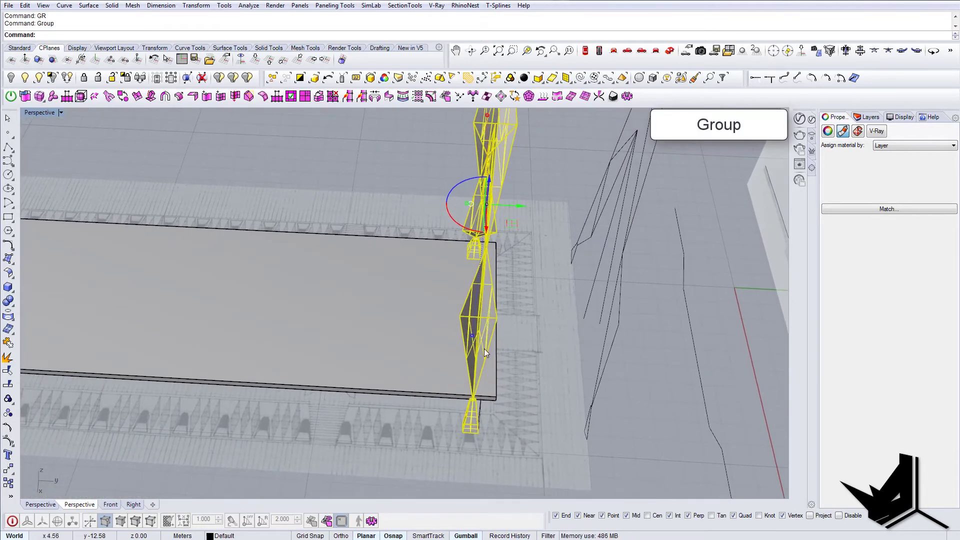
# Draw a horizontal reference line across the top view, starting at the plan marking midway between the first two pedestals.
pyautogui.click(586, 51)
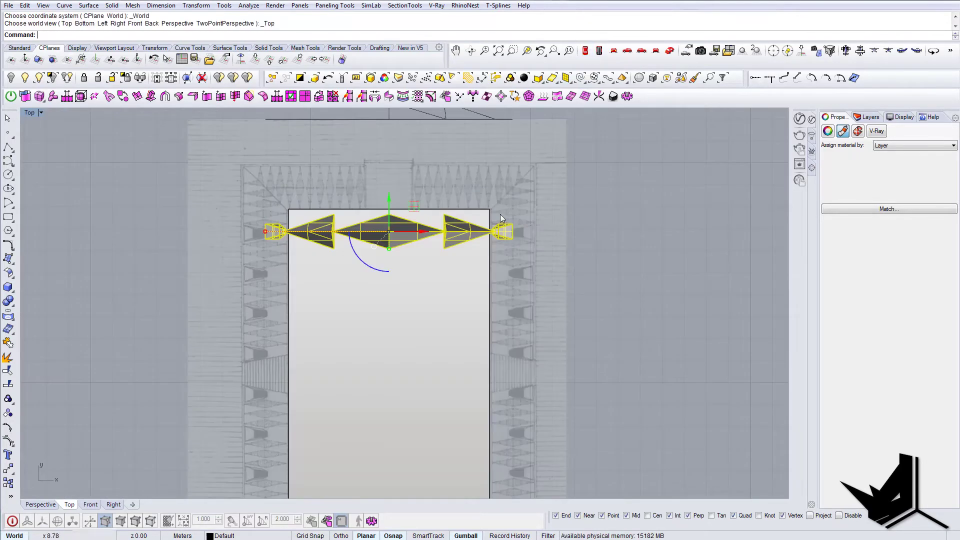
pyautogui.scroll(5, 527, 254)
pyautogui.press('Escape')
pyautogui.write('L')
pyautogui.press('Return')
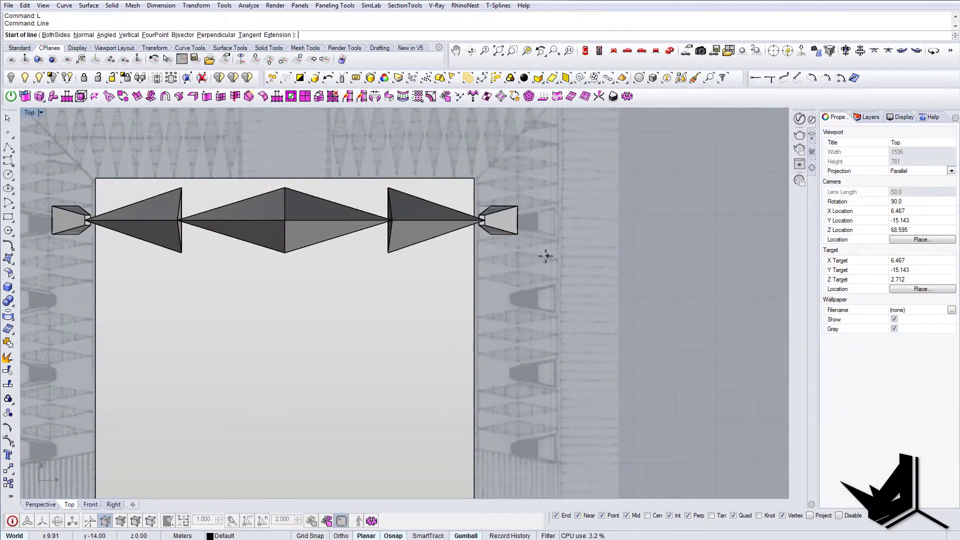
pyautogui.scroll(3, 546, 256)
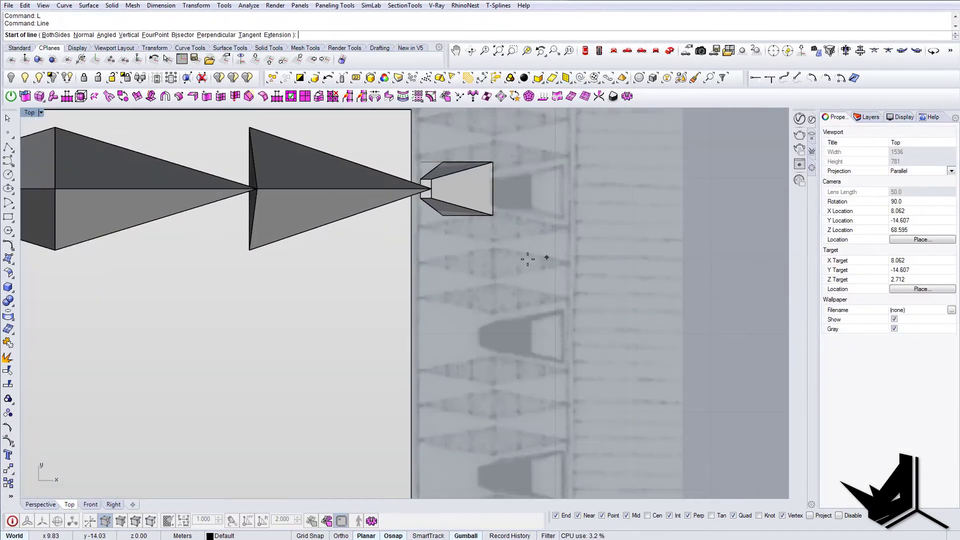
pyautogui.click(494, 263)
pyautogui.scroll(-7, 493, 262)
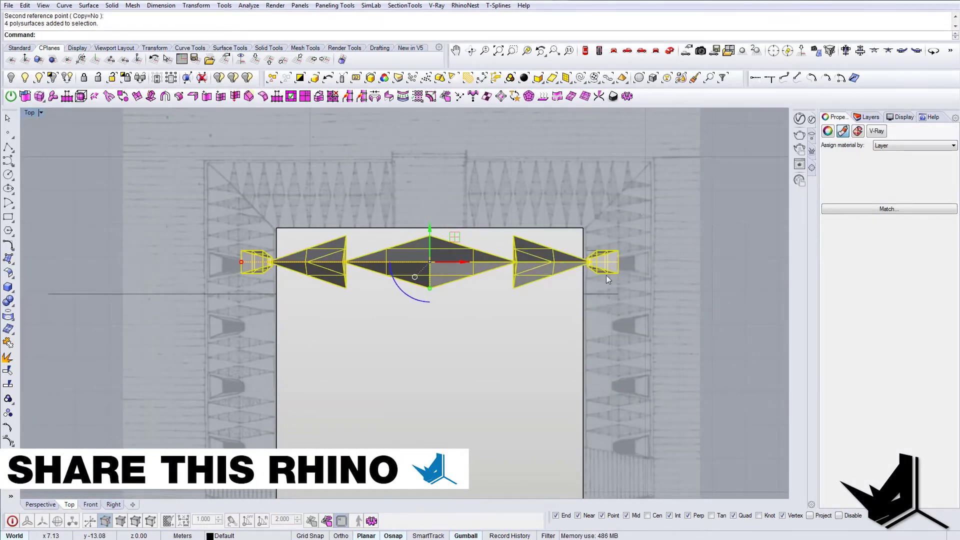
# Copy the grouped frame about 1.9 m along the hall onto the next pedestal position in the plan.
pyautogui.scroll(8, 646, 270)
pyautogui.click(586, 253)
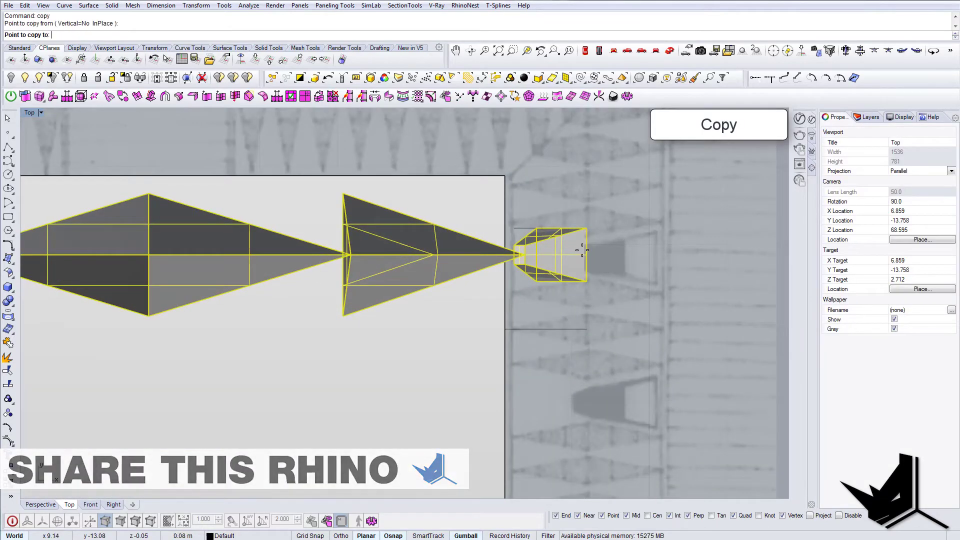
pyautogui.scroll(-6, 590, 257)
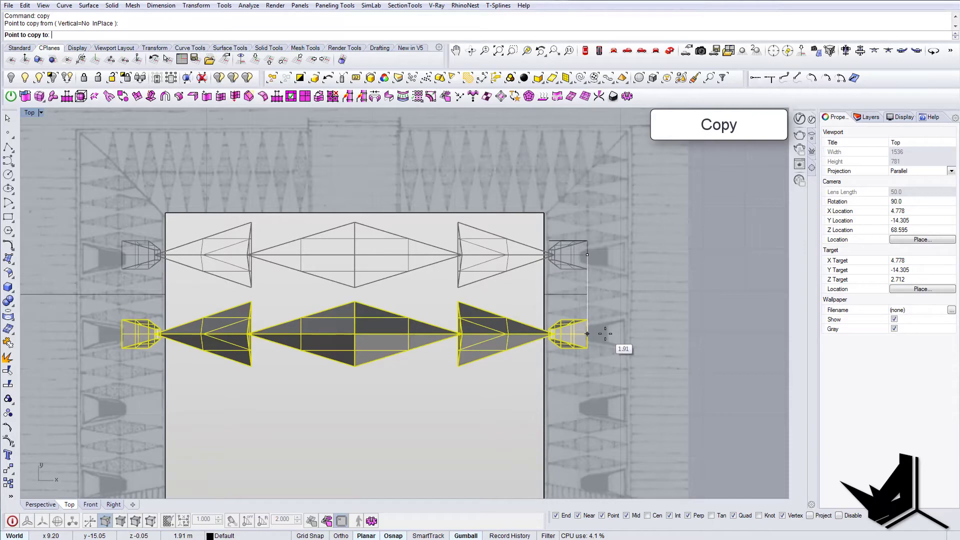
pyautogui.click(588, 333)
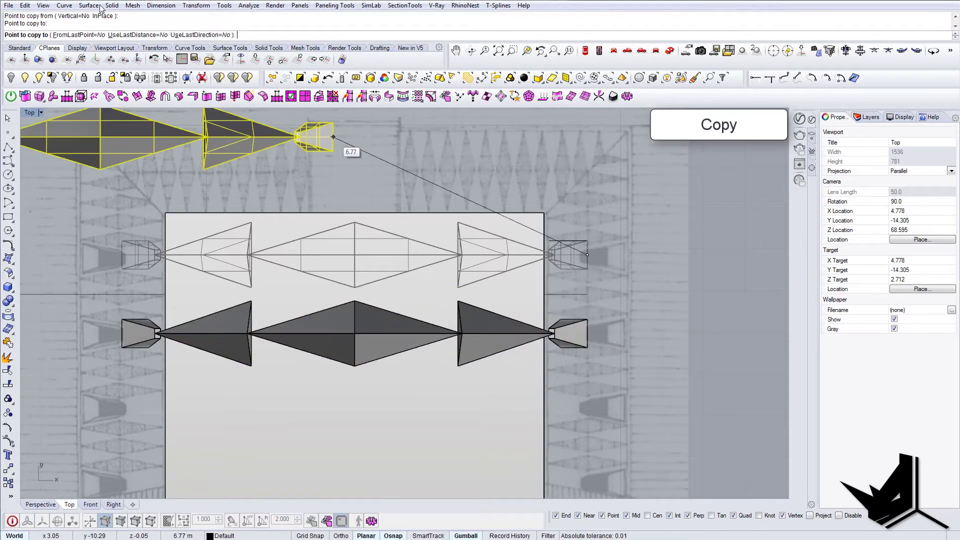
# Enable FromLastPoint, UseLastDistance and UseLastDirection, and repeat the frame copies to the far end of the deck.
pyautogui.click(70, 35)
pyautogui.click(141, 34)
pyautogui.click(206, 34)
pyautogui.scroll(-5, 668, 341)
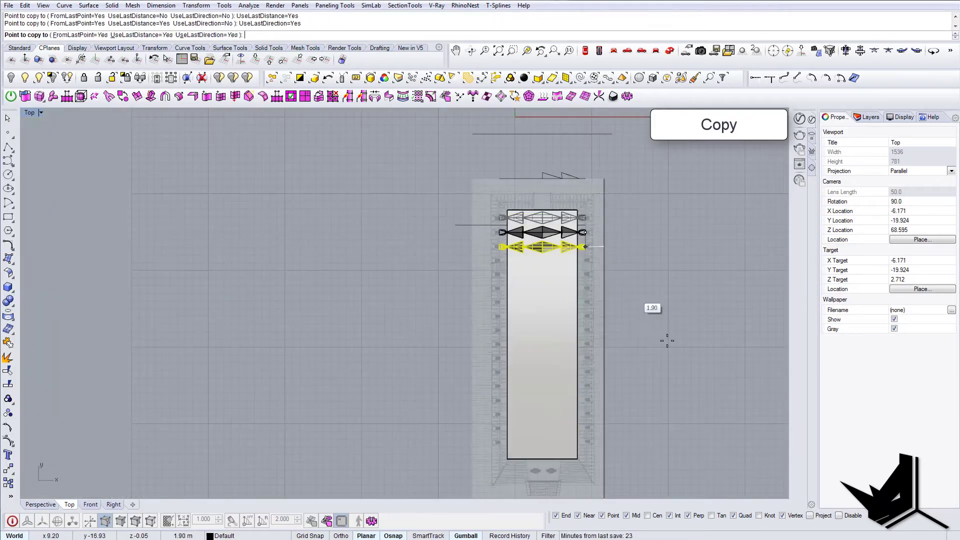
pyautogui.click(629, 464)
pyautogui.click(629, 461)
pyautogui.click(627, 456)
pyautogui.click(626, 452)
pyautogui.click(626, 450)
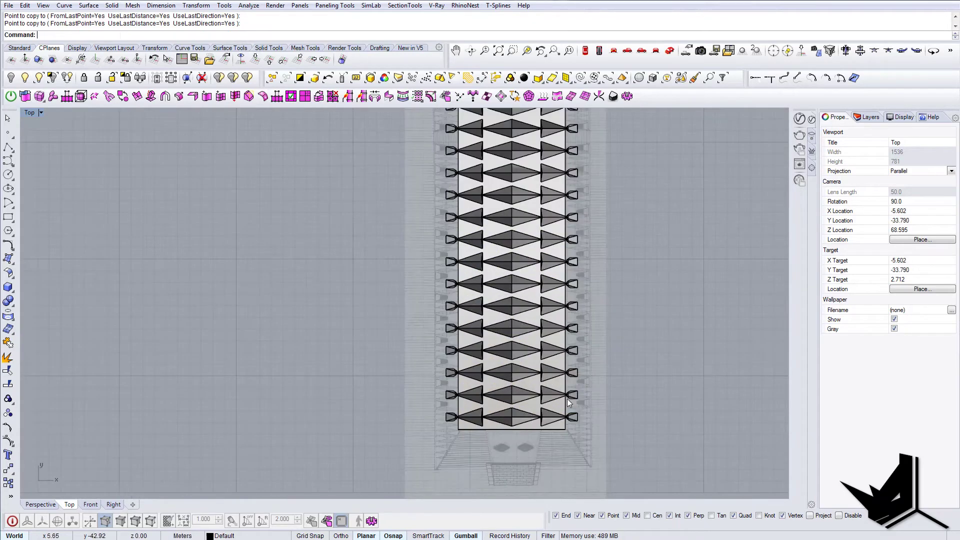
# Examine the row of copied frames against the plan from above and in perspective.
pyautogui.moveTo(564, 387); pyautogui.dragTo(533, 428, button='right')
pyautogui.scroll(-6, 535, 425)
pyautogui.scroll(3, 538, 325)
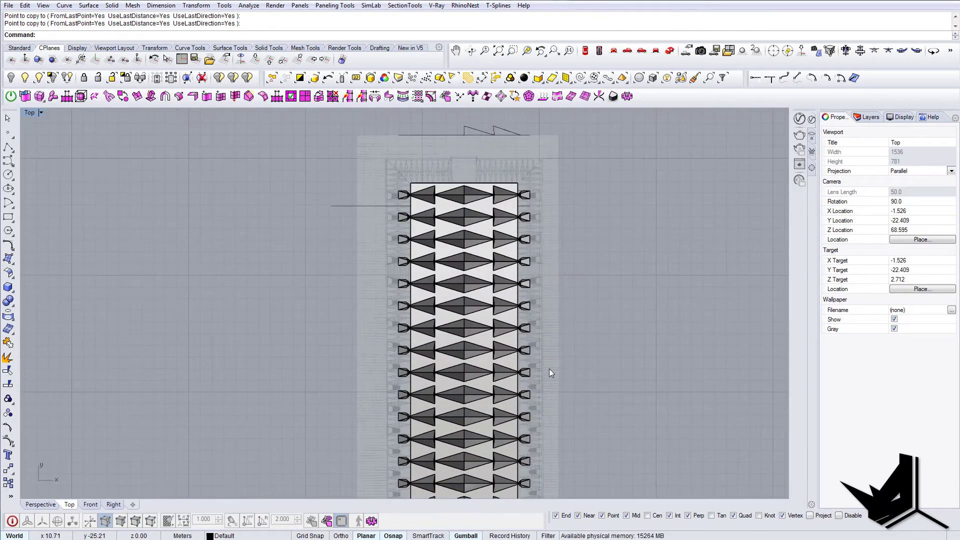
pyautogui.moveTo(550, 368); pyautogui.dragTo(545, 341, button='right')
pyautogui.scroll(2, 501, 171)
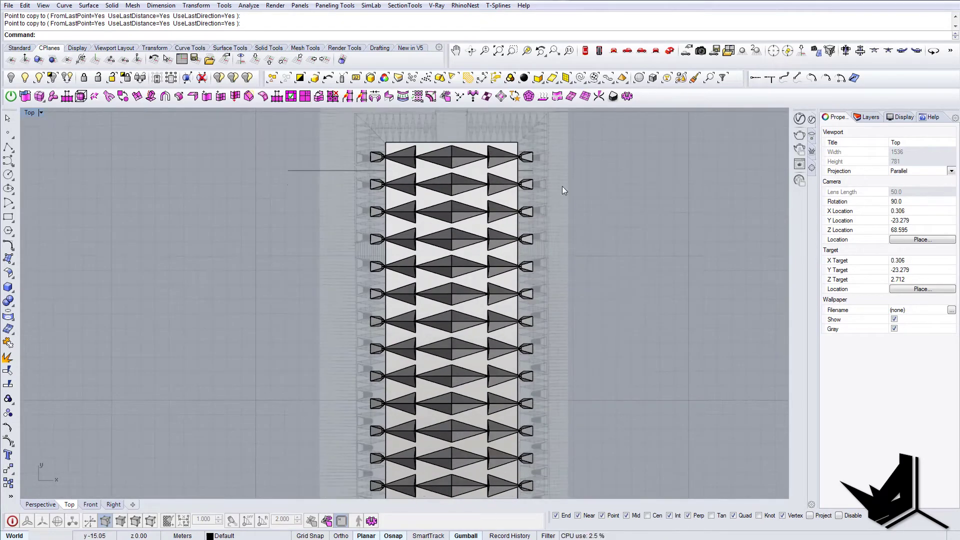
pyautogui.moveTo(562, 187); pyautogui.dragTo(556, 324, button='right')
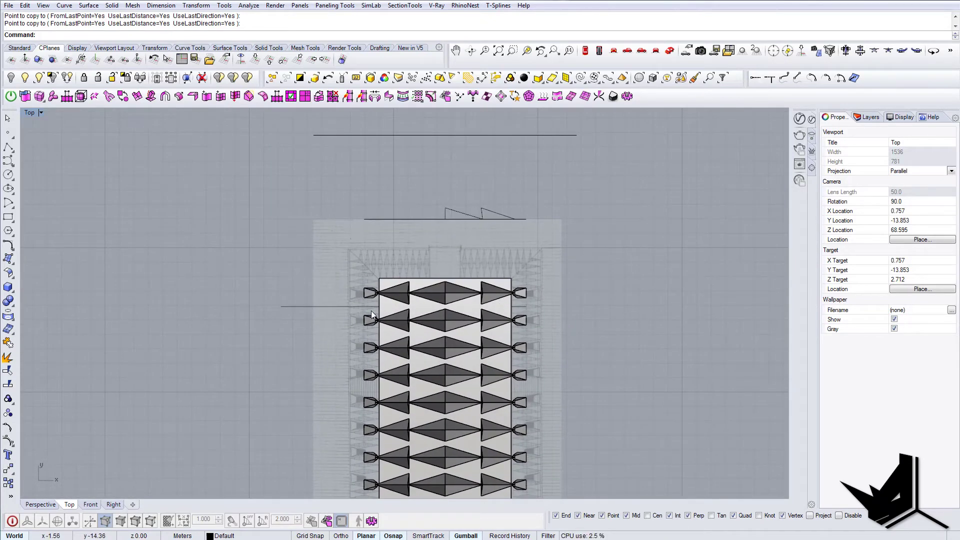
pyautogui.scroll(2, 345, 317)
pyautogui.scroll(-2, 398, 309)
pyautogui.click(670, 52)
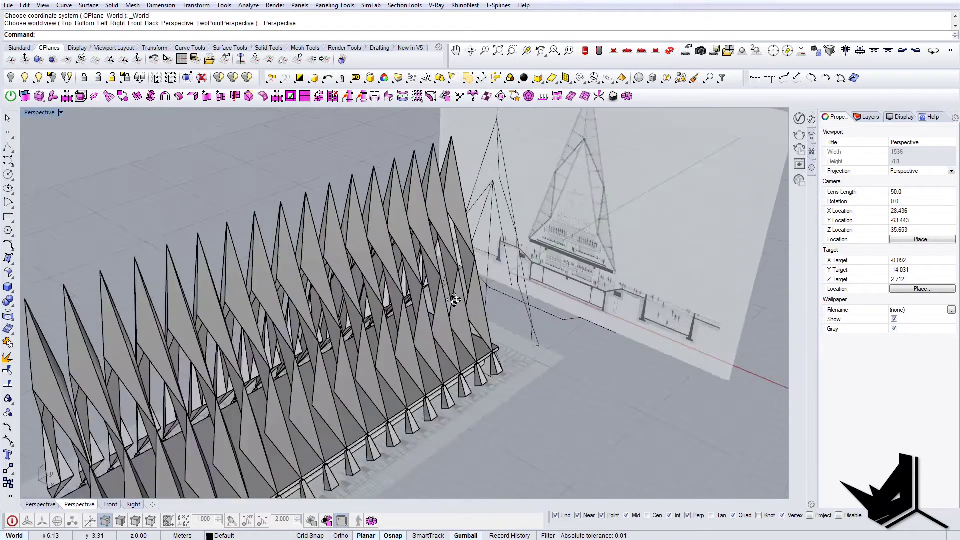
pyautogui.moveTo(380, 296); pyautogui.dragTo(466, 263, button='right')
pyautogui.scroll(4, 466, 263)
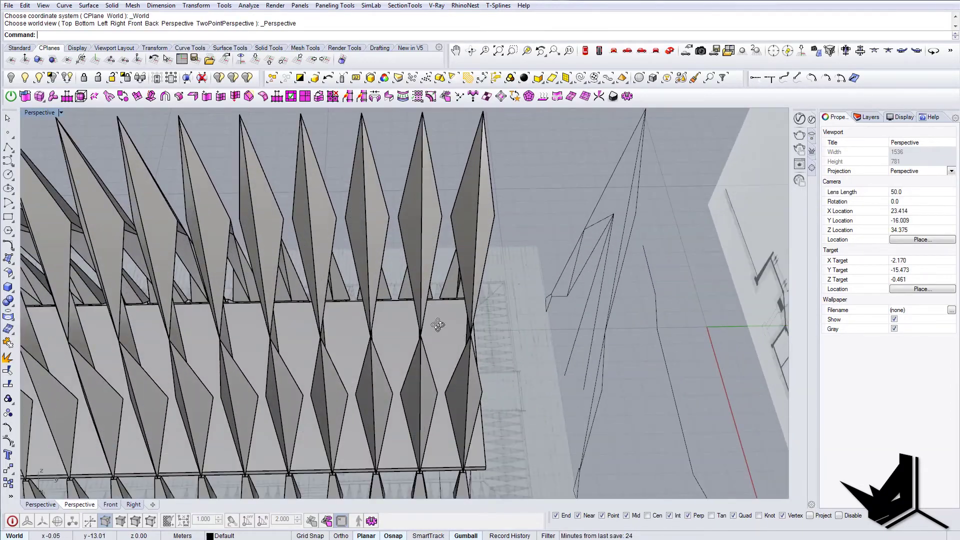
pyautogui.moveTo(438, 325); pyautogui.dragTo(467, 291, button='right')
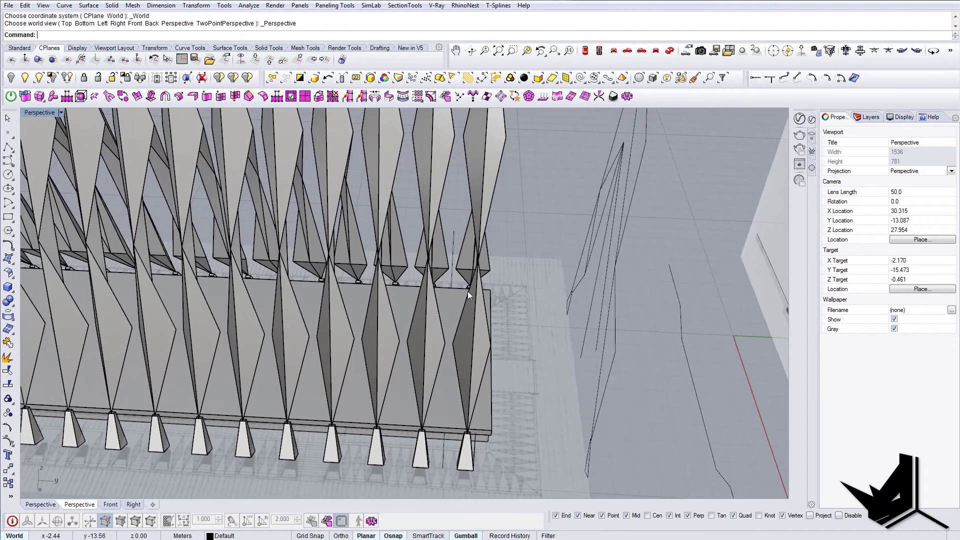
# Draw a line about 1.9 m long joining the mid-height fold corners of the last two frames.
pyautogui.moveTo(486, 328); pyautogui.dragTo(522, 327, button='right')
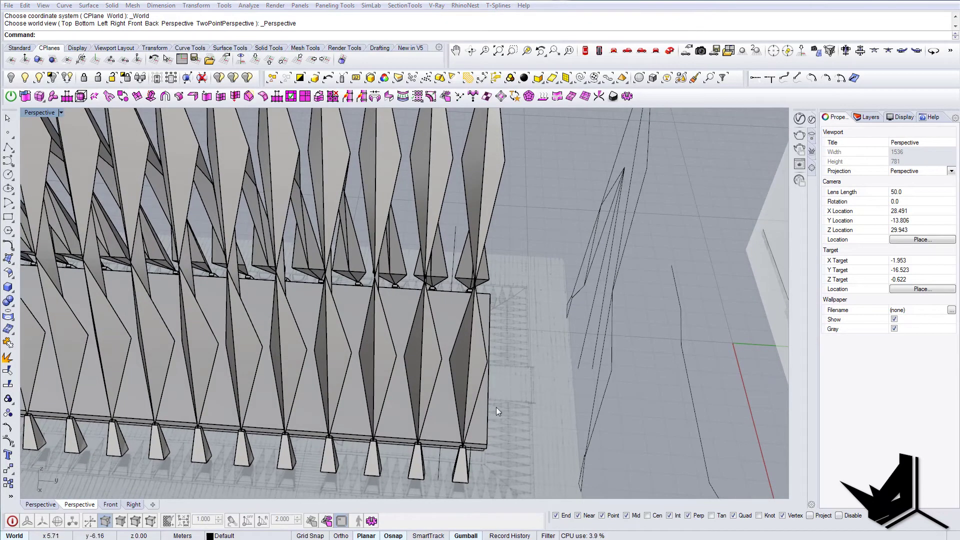
pyautogui.moveTo(497, 408); pyautogui.dragTo(572, 372, button='right')
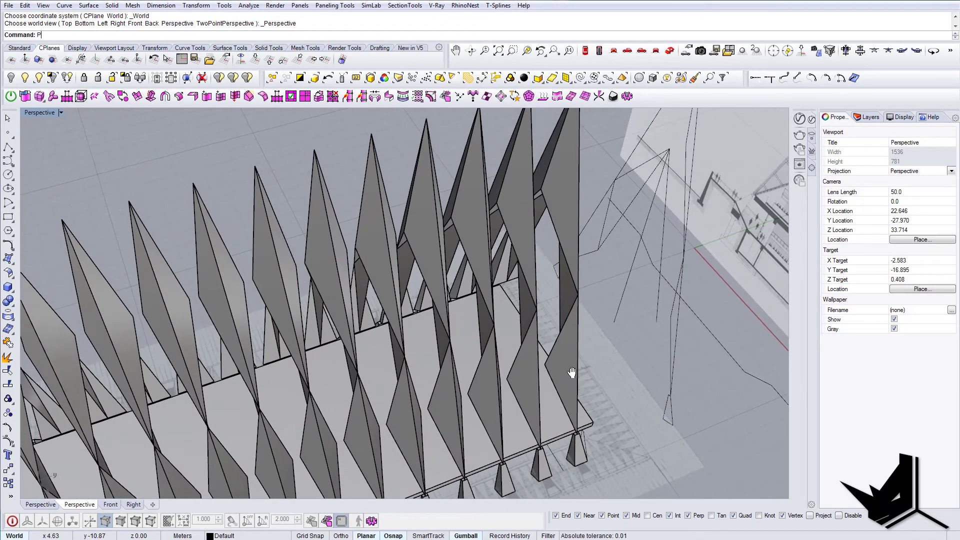
pyautogui.scroll(2, 556, 300)
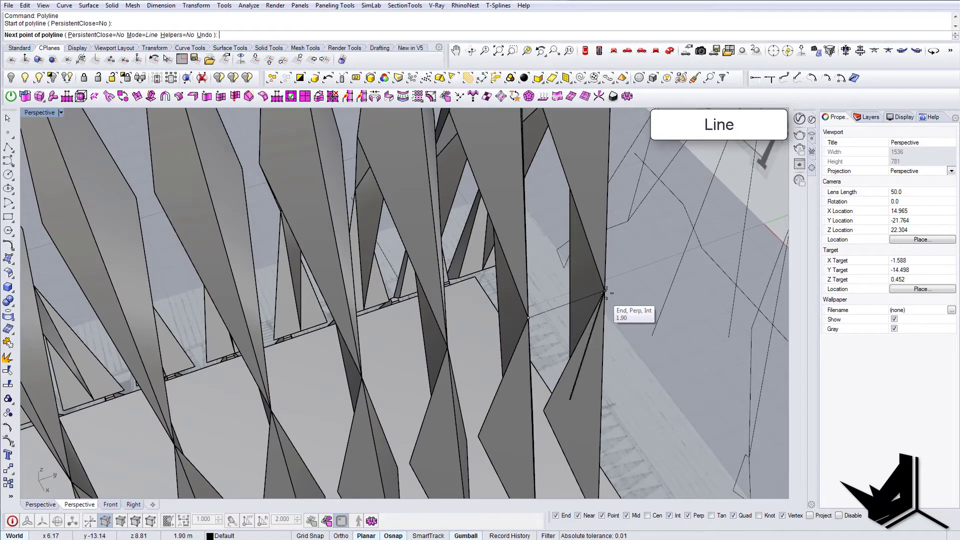
pyautogui.scroll(-4, 609, 289)
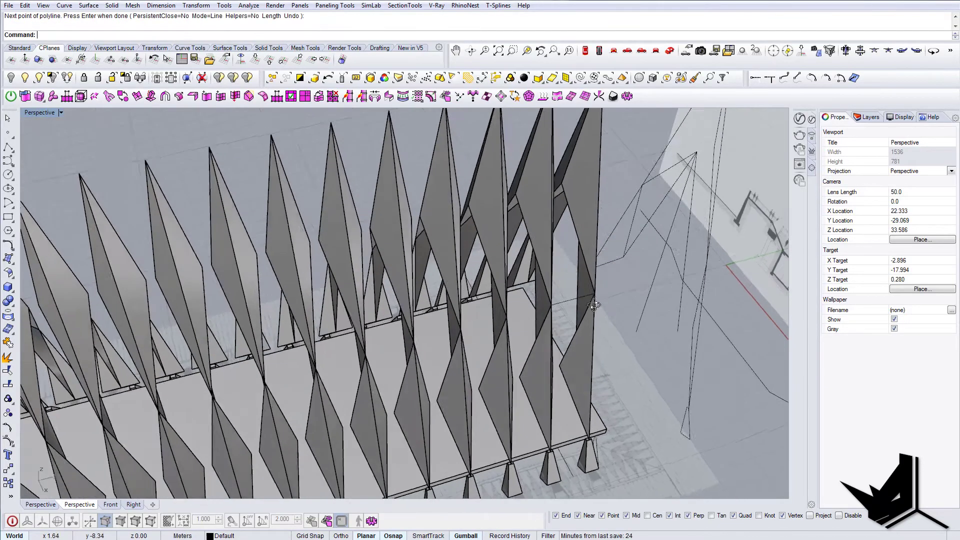
# Draw a short line joining the facing lower bulge corners of the same two end frames.
pyautogui.moveTo(621, 338); pyautogui.dragTo(535, 323, button='right')
pyautogui.scroll(4, 503, 390)
pyautogui.rightClick(502, 390)
pyautogui.click(482, 391)
pyautogui.click(496, 391)
pyautogui.scroll(-4, 496, 391)
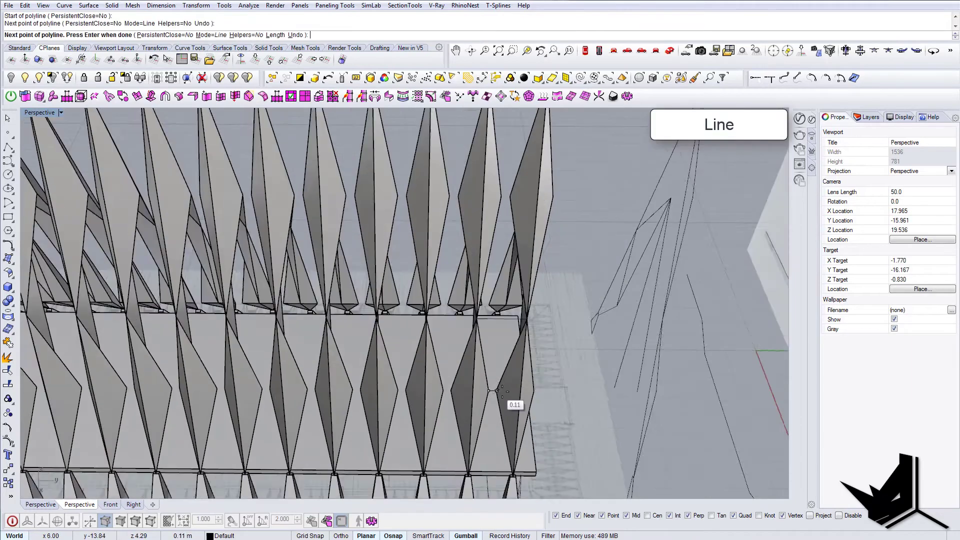
pyautogui.rightClick(504, 391)
pyautogui.moveTo(504, 391); pyautogui.dragTo(459, 418, button='right')
pyautogui.scroll(4, 565, 380)
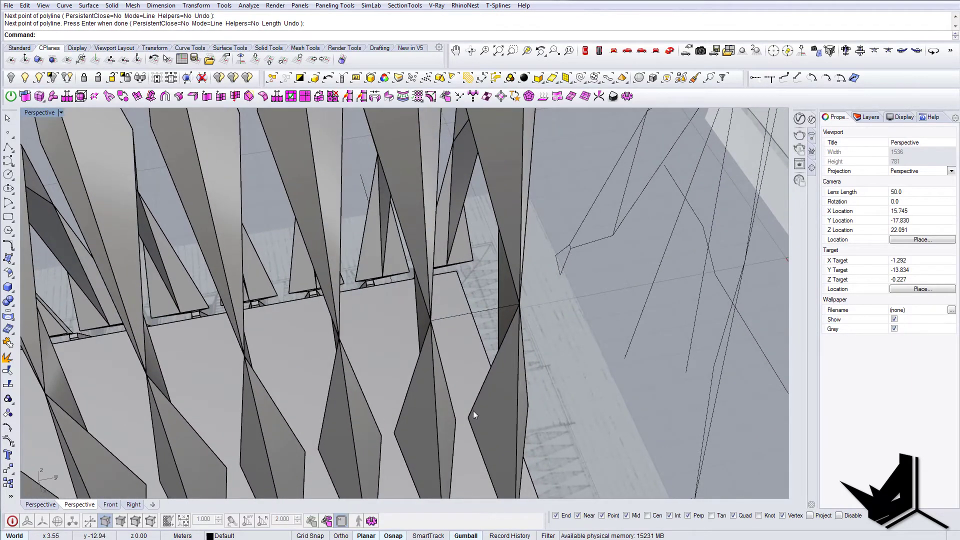
pyautogui.write('l')
pyautogui.press('Return')
pyautogui.click(460, 421)
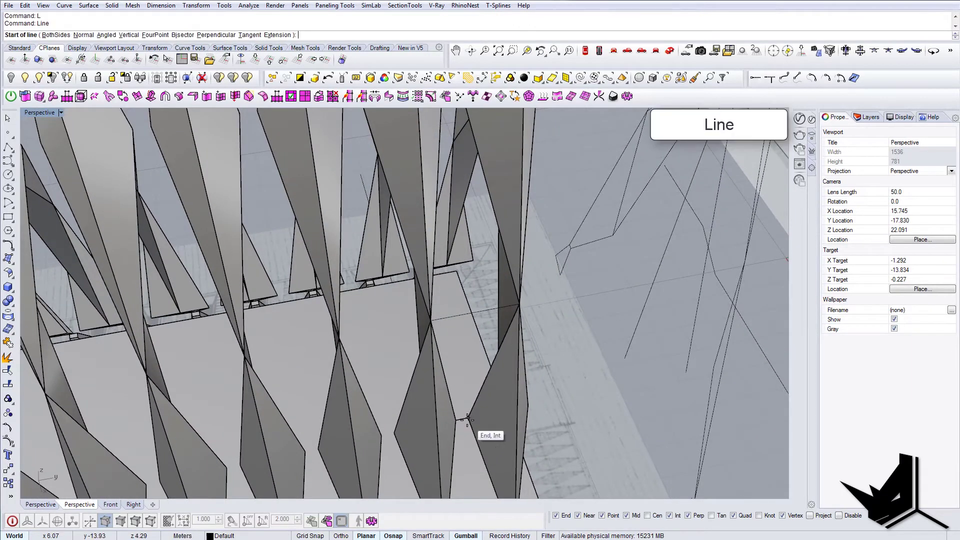
pyautogui.press('Escape')
pyautogui.click(455, 407)
# Create a planar surface from the facing edges of the last two frames and the two lines joining them.
pyautogui.moveTo(467, 406); pyautogui.dragTo(449, 411, button='right')
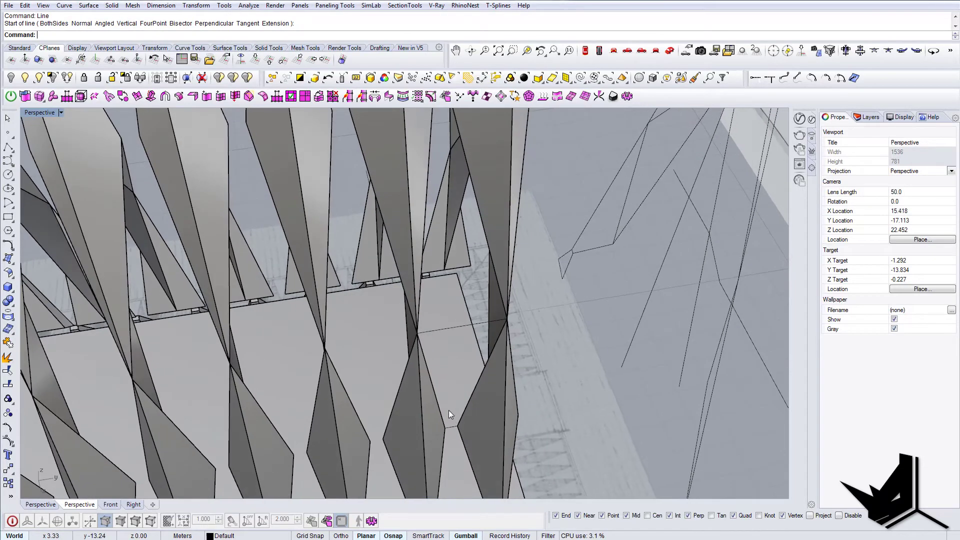
pyautogui.scroll(2, 445, 412)
pyautogui.click(441, 422)
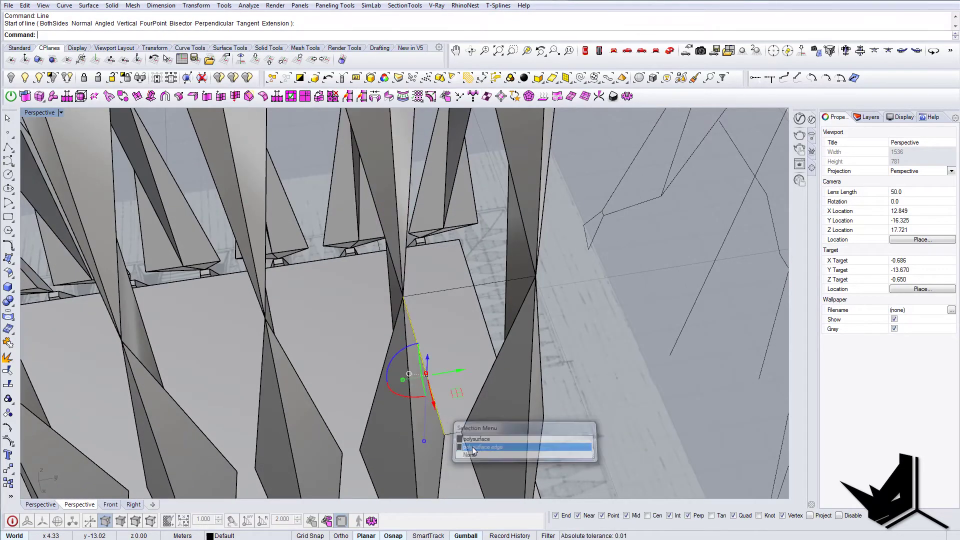
pyautogui.keyDown('ctrl'); pyautogui.keyDown('shift'); pyautogui.click(485, 380); pyautogui.keyUp('shift'); pyautogui.keyUp('ctrl')
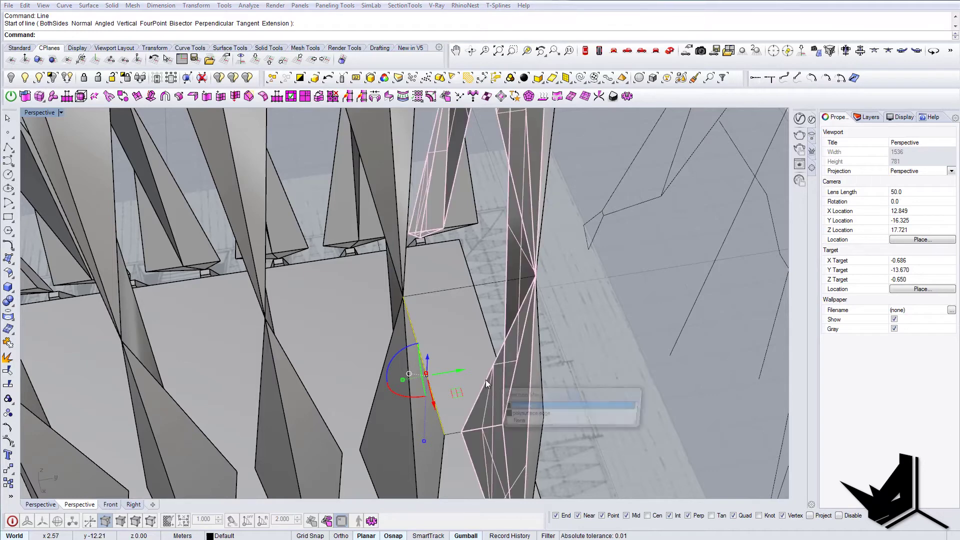
pyautogui.click(530, 408)
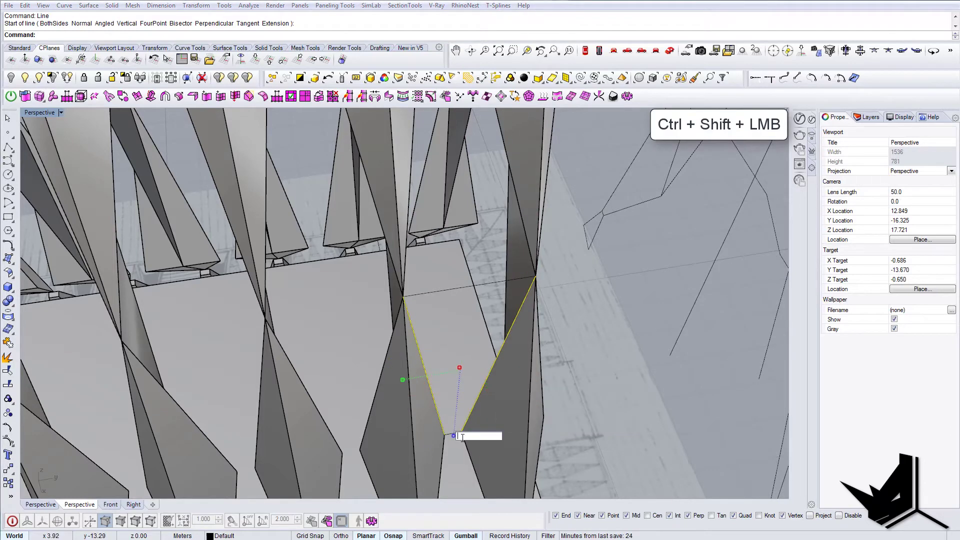
pyautogui.click(449, 289)
pyautogui.scroll(5, 460, 428)
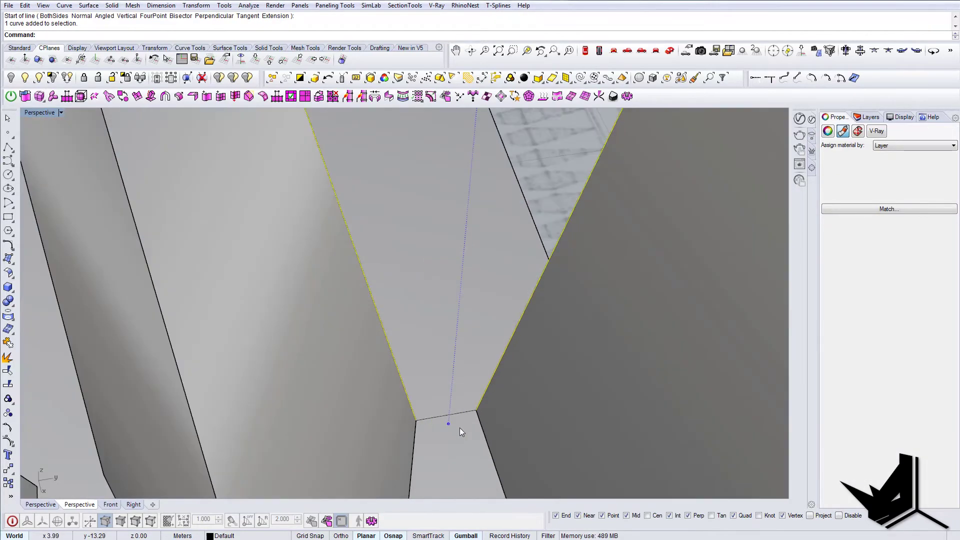
pyautogui.scroll(-5, 464, 416)
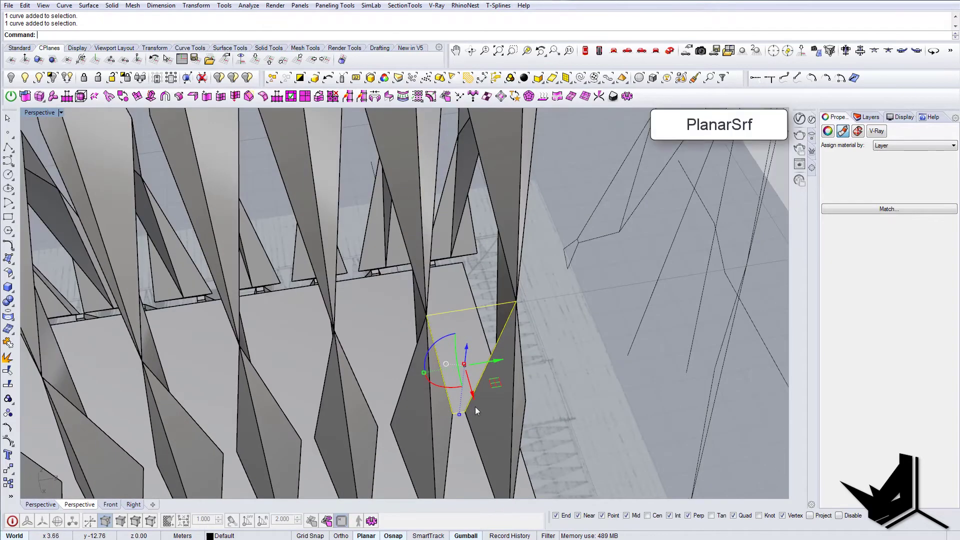
pyautogui.rightClick(475, 407)
# Try to mirror the new planar surface about its upper edge in the perspective view.
pyautogui.click(468, 346)
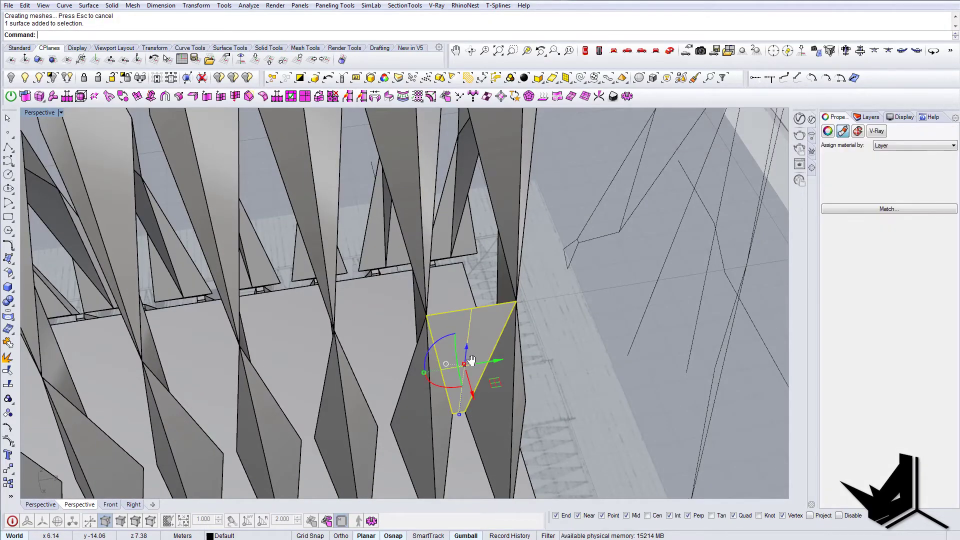
pyautogui.moveTo(468, 346); pyautogui.dragTo(481, 361, button='right')
pyautogui.click(529, 325)
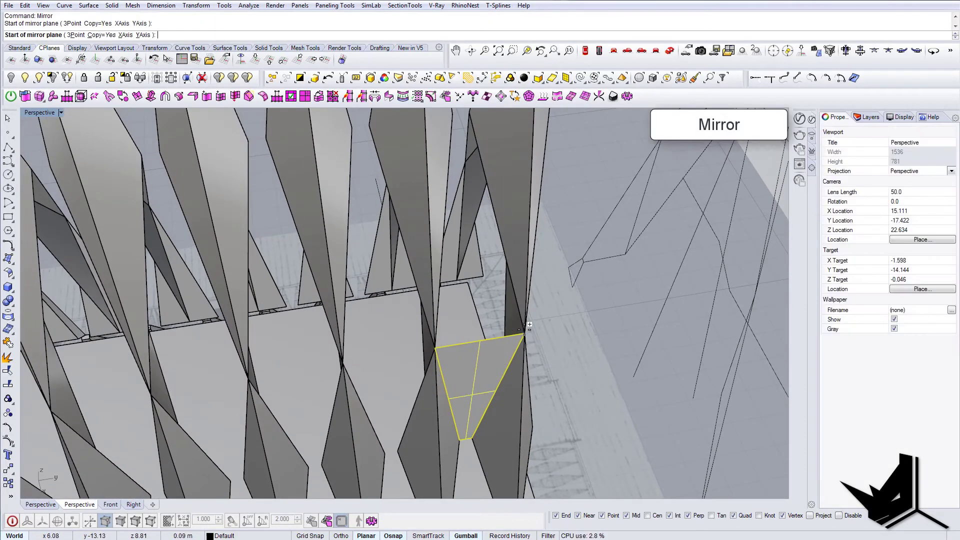
pyautogui.click(592, 317)
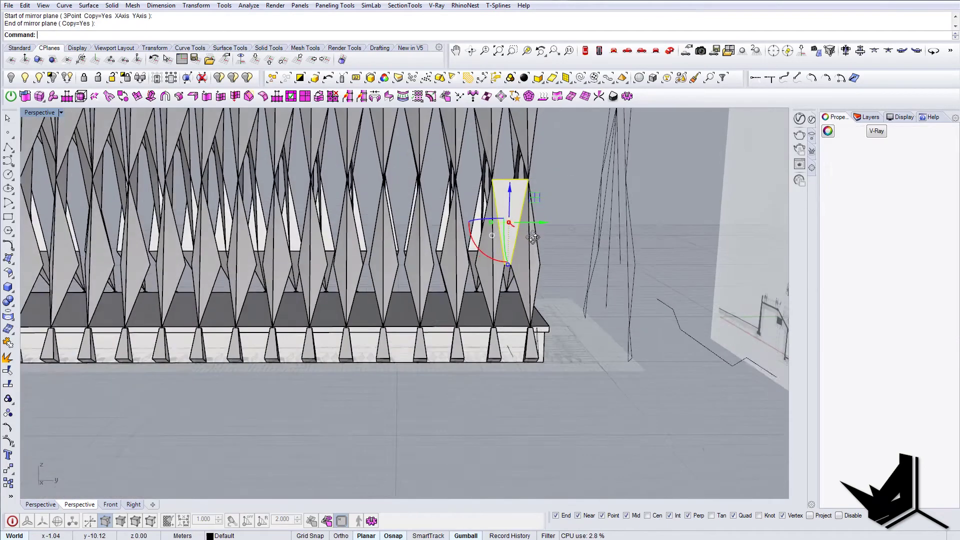
pyautogui.moveTo(533, 237); pyautogui.dragTo(538, 255, button='right')
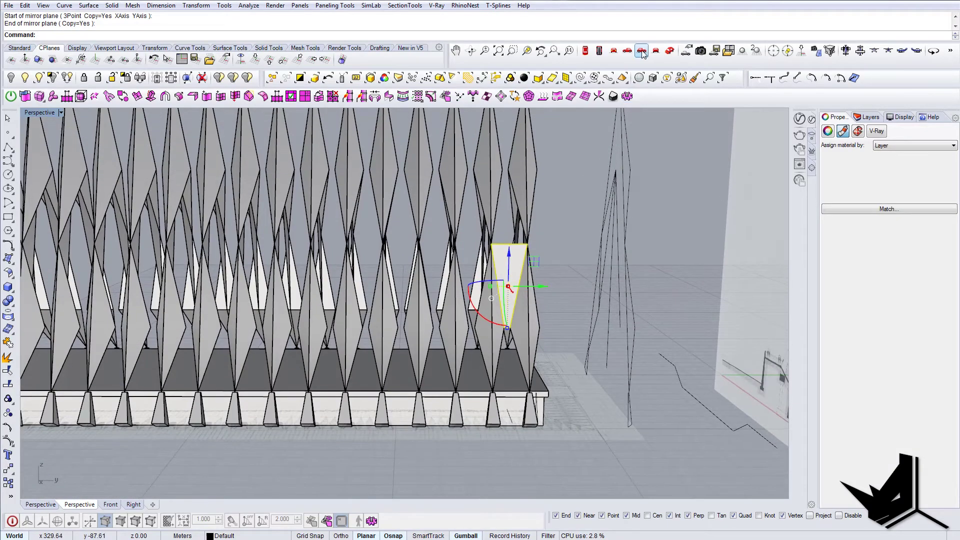
# Mirror a copy of the planar surface upward across its horizontal upper edge in the Left view.
pyautogui.click(642, 51)
pyautogui.moveTo(289, 222); pyautogui.dragTo(298, 263, button='right')
pyautogui.write('M')
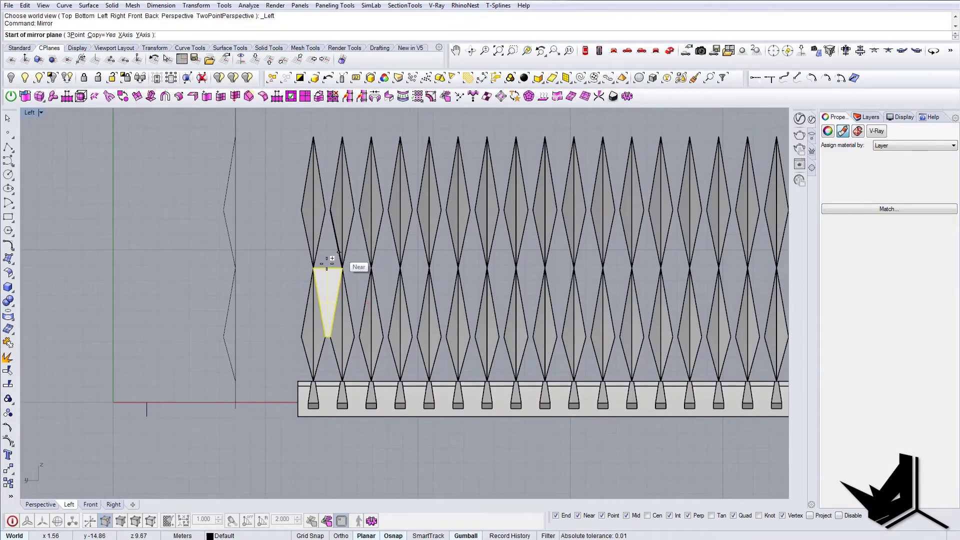
pyautogui.scroll(3, 329, 261)
pyautogui.click(297, 276)
pyautogui.click(230, 277)
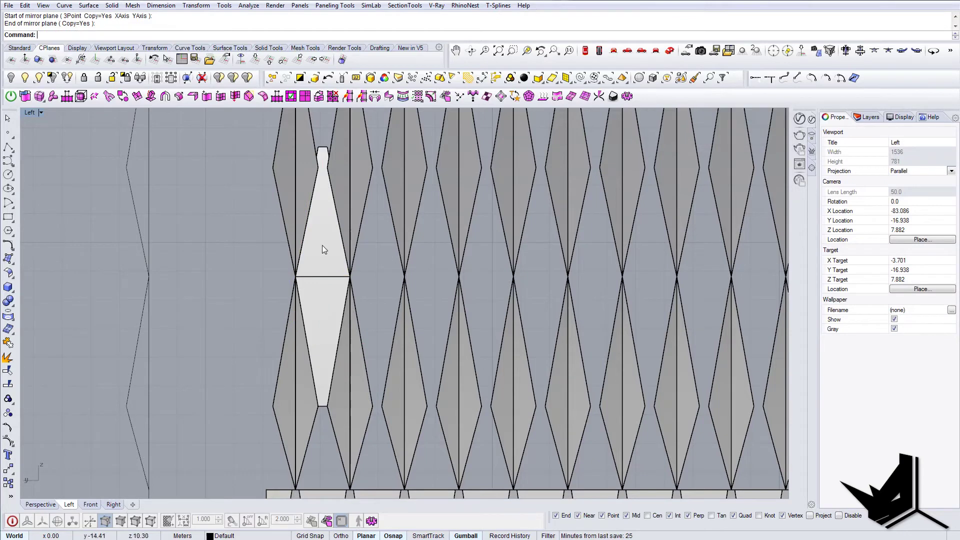
# Turn on the mirrored surface's solid points and move its upper edge down to the narrowest gap between the frames' upper halves.
pyautogui.click(322, 249)
pyautogui.moveTo(334, 204); pyautogui.dragTo(358, 280, button='right')
pyautogui.write('Sol')
pyautogui.press('Return')
pyautogui.moveTo(237, 176); pyautogui.dragTo(362, 229)
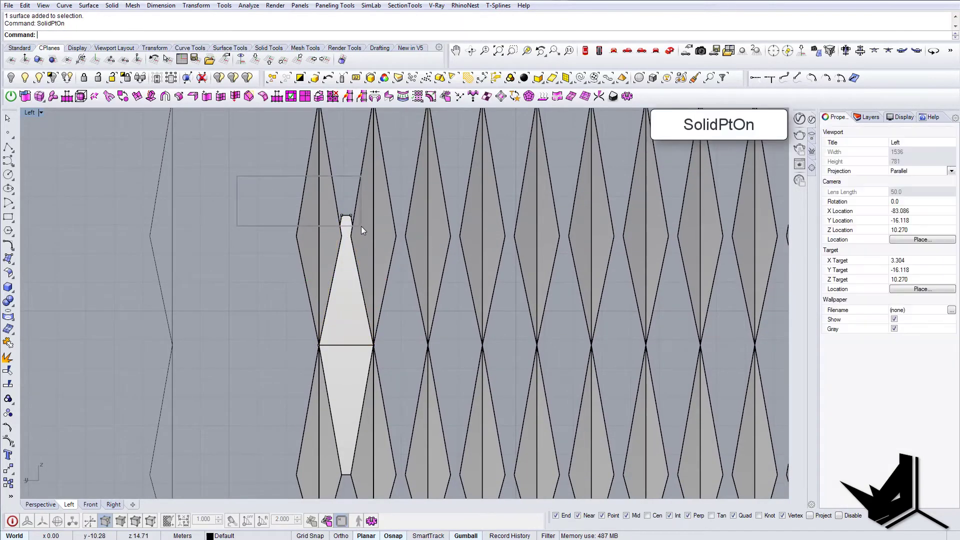
pyautogui.moveTo(360, 222); pyautogui.dragTo(359, 217, button='right')
pyautogui.write('M')
pyautogui.press('Return')
pyautogui.scroll(4, 359, 200)
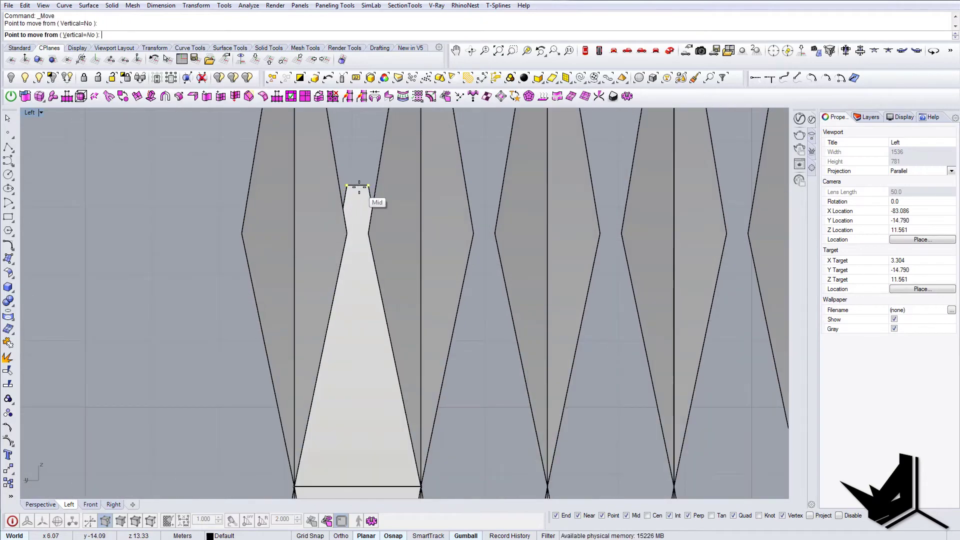
pyautogui.scroll(1, 359, 218)
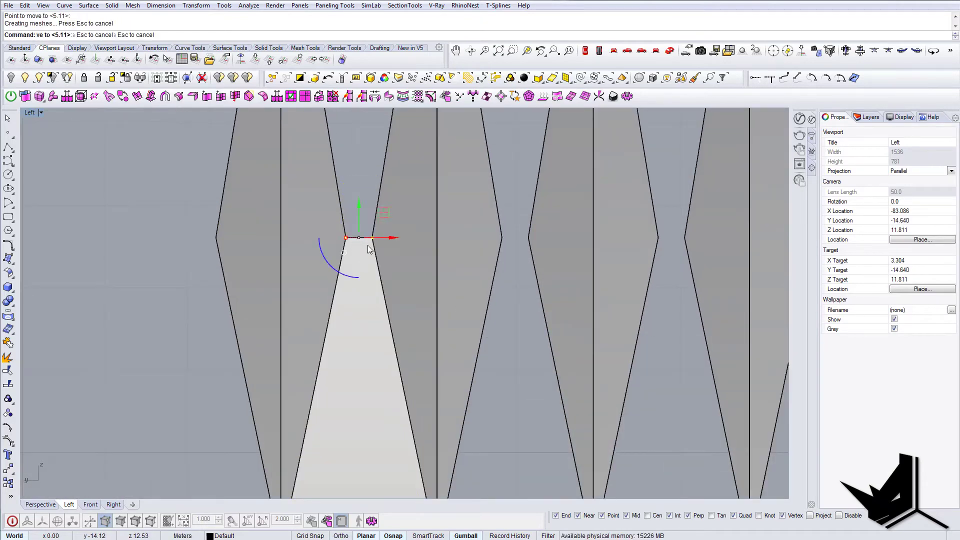
pyautogui.click(370, 249)
# Join the upper and lower infill surfaces between the last two frames.
pyautogui.scroll(-4, 442, 289)
pyautogui.moveTo(389, 273); pyautogui.dragTo(397, 308, button='right')
pyautogui.scroll(-4, 382, 352)
pyautogui.click(393, 350)
pyautogui.click(391, 288)
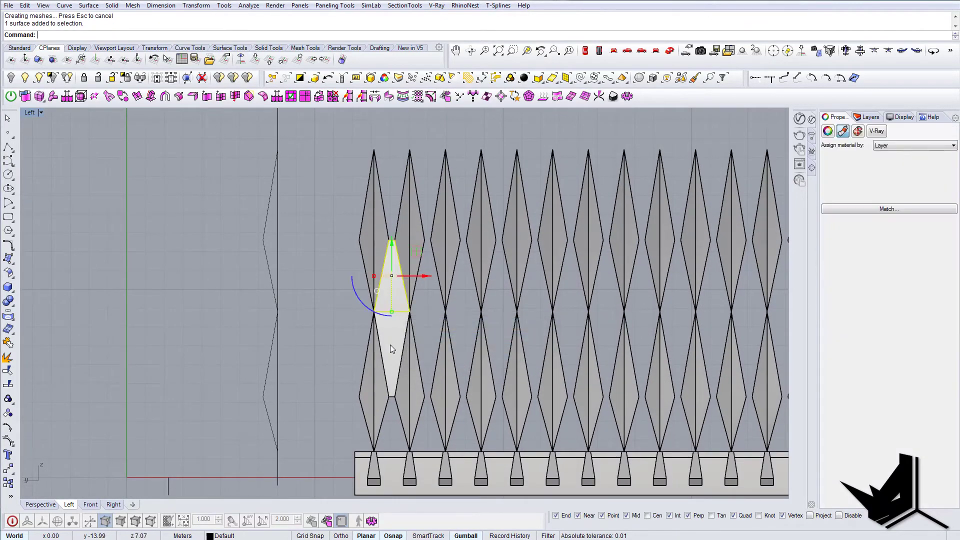
pyautogui.write('Join')
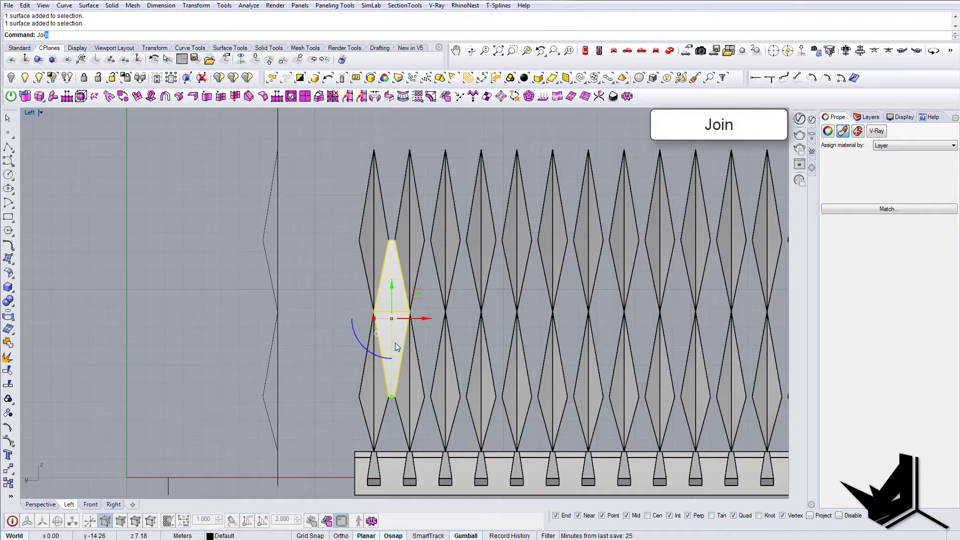
# Turn on the joined panel's solid points in the perspective view and set the construction plane to world Top.
pyautogui.moveTo(426, 332); pyautogui.dragTo(477, 332, button='right')
pyautogui.hotkey('ctrl', 'F4')
pyautogui.click(434, 287)
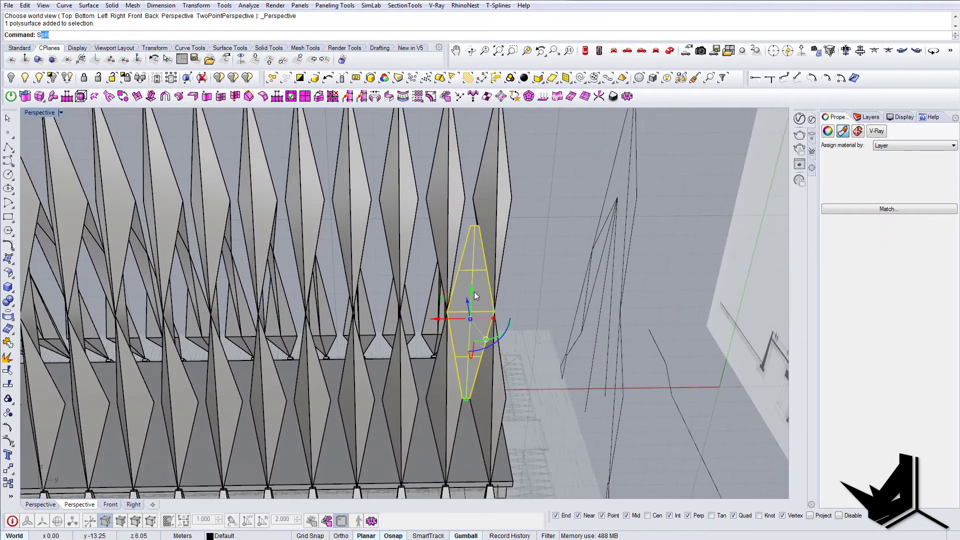
pyautogui.write('SO')
pyautogui.press('Return')
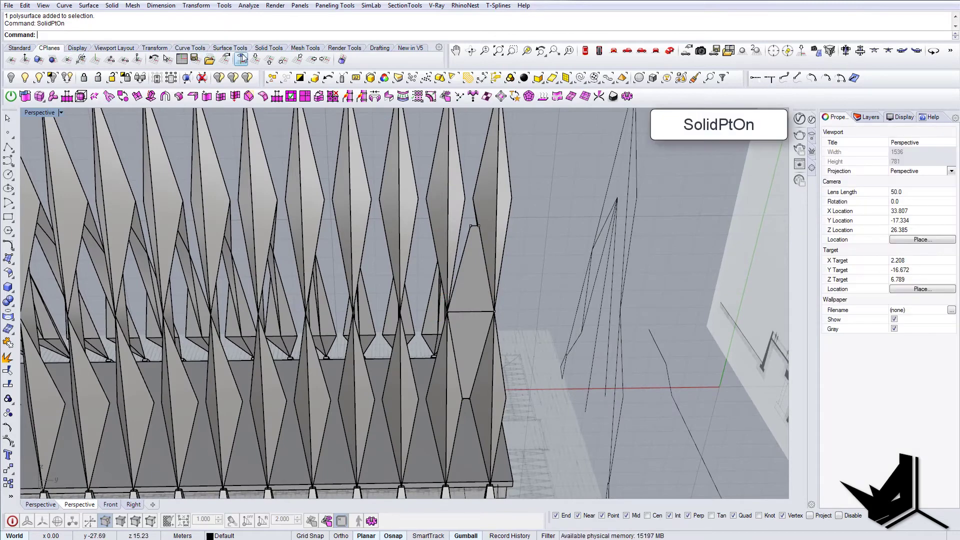
pyautogui.click(242, 59)
# Move the panel's two upper points so its top edge meets the bulge corners of the adjoining frames.
pyautogui.moveTo(525, 245)
pyautogui.mouseDown(button='right')
pyautogui.moveTo(491, 215)
pyautogui.moveTo(513, 251)
pyautogui.mouseUp(button='right')
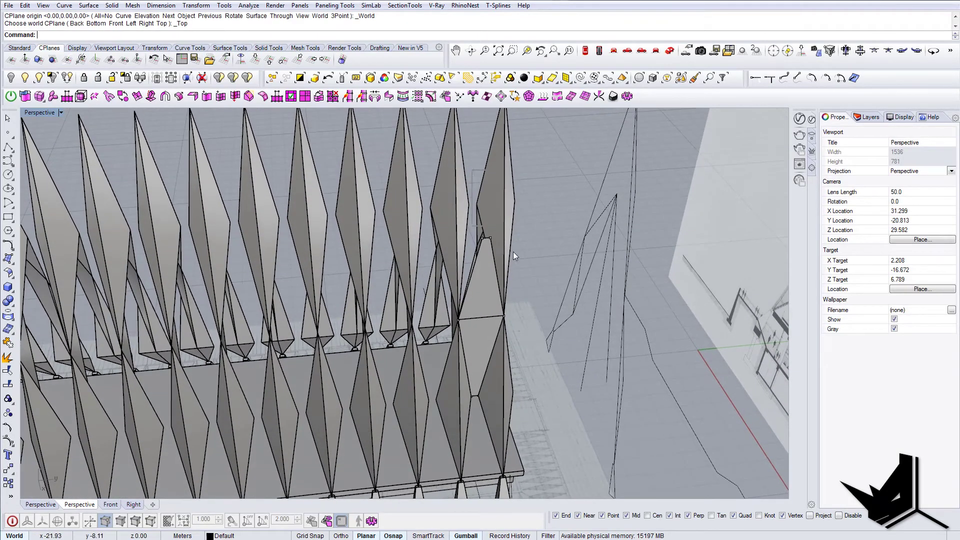
pyautogui.moveTo(513, 252); pyautogui.dragTo(509, 252)
pyautogui.moveTo(509, 252); pyautogui.dragTo(491, 262, button='right')
pyautogui.write('M')
pyautogui.press('Return')
pyautogui.scroll(6, 509, 244)
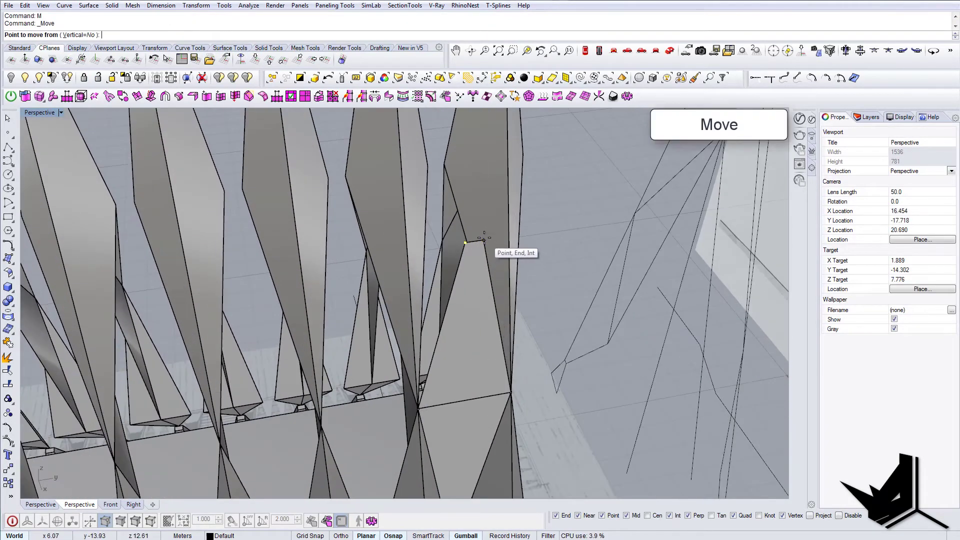
pyautogui.click(443, 165)
pyautogui.scroll(-8, 495, 253)
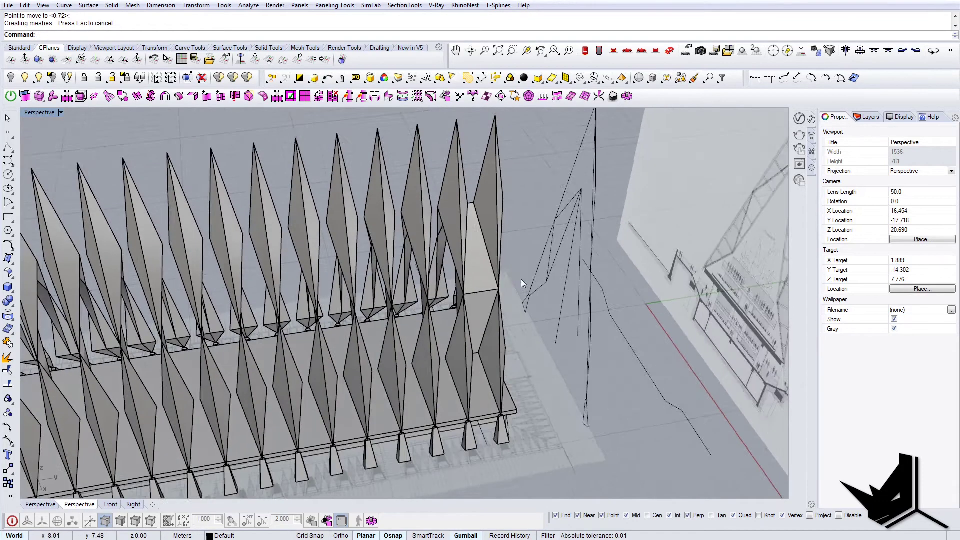
# Mirror a copy of the joined panel across a plane running along the hall, starting at the panel's upper corner.
pyautogui.moveTo(522, 279); pyautogui.dragTo(499, 318, button='right')
pyautogui.click(457, 290)
pyautogui.write('Mi')
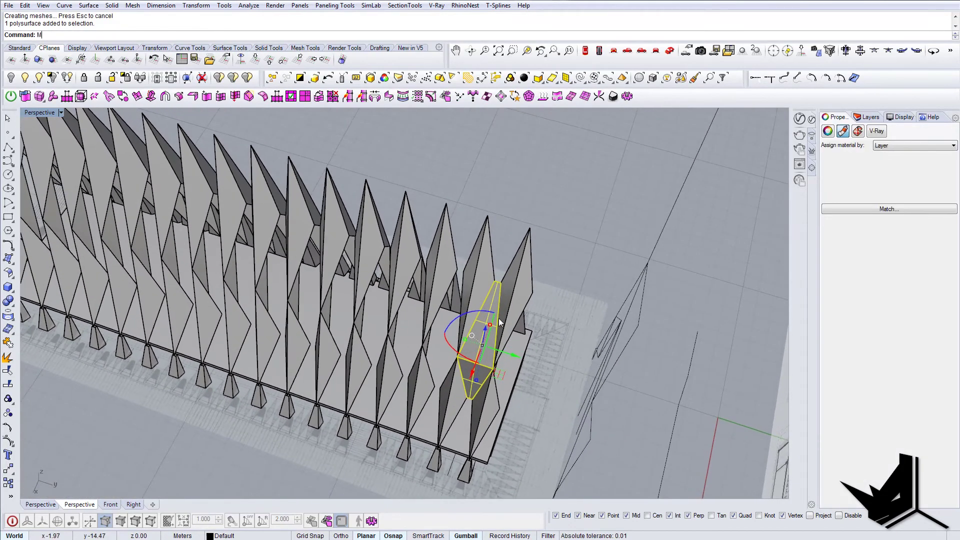
pyautogui.press('Return')
pyautogui.scroll(6, 501, 276)
pyautogui.click(492, 293)
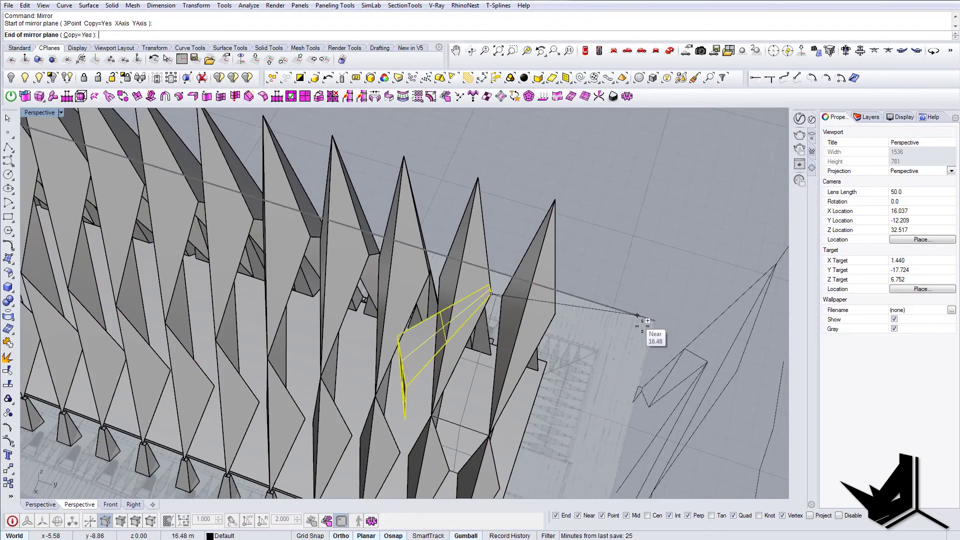
pyautogui.click(628, 337)
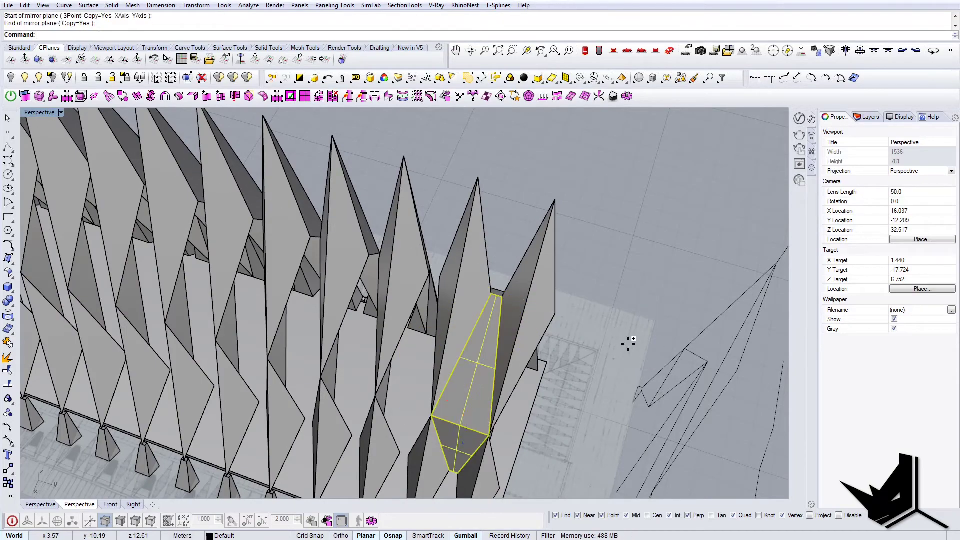
# Join the infill panel with its mirrored copy on the opposite side of the hall.
pyautogui.moveTo(629, 339); pyautogui.dragTo(482, 353, button='right')
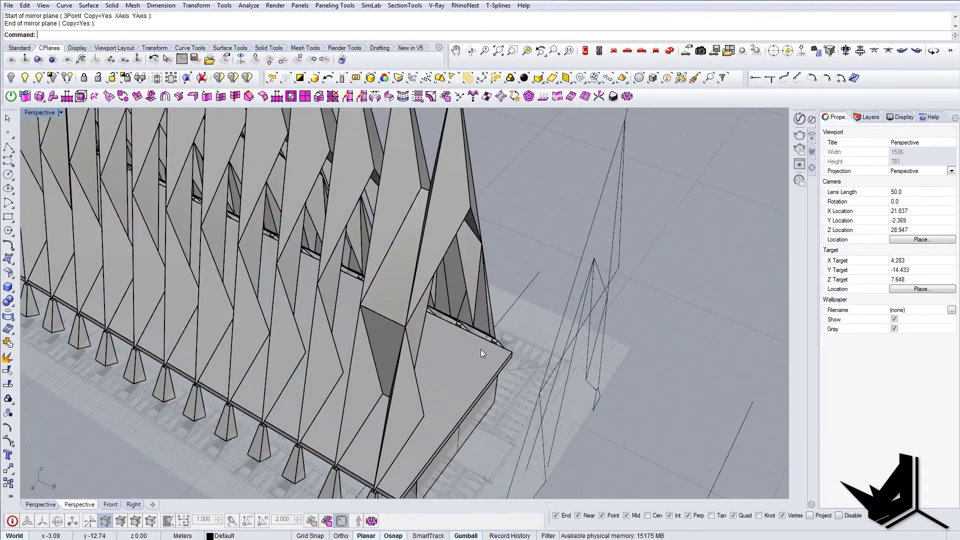
pyautogui.click(394, 338)
pyautogui.moveTo(488, 292); pyautogui.dragTo(510, 346, button='right')
pyautogui.hotkey('ctrl', 'j')
# Copy the joined infill panel from the outer pier's base corner to the matching corner of the neighbouring pier.
pyautogui.scroll(6, 512, 349)
pyautogui.write('c')
pyautogui.press('Return')
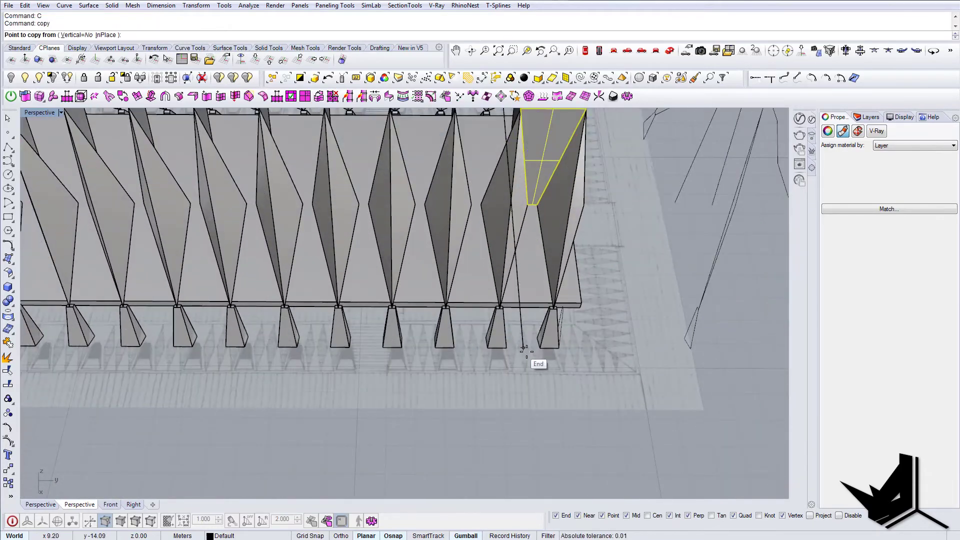
pyautogui.click(537, 349)
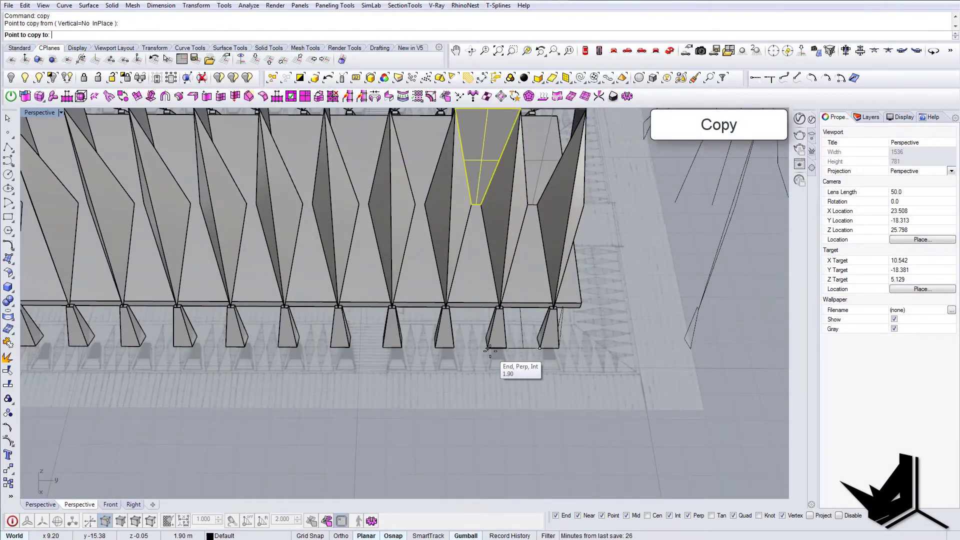
pyautogui.click(490, 350)
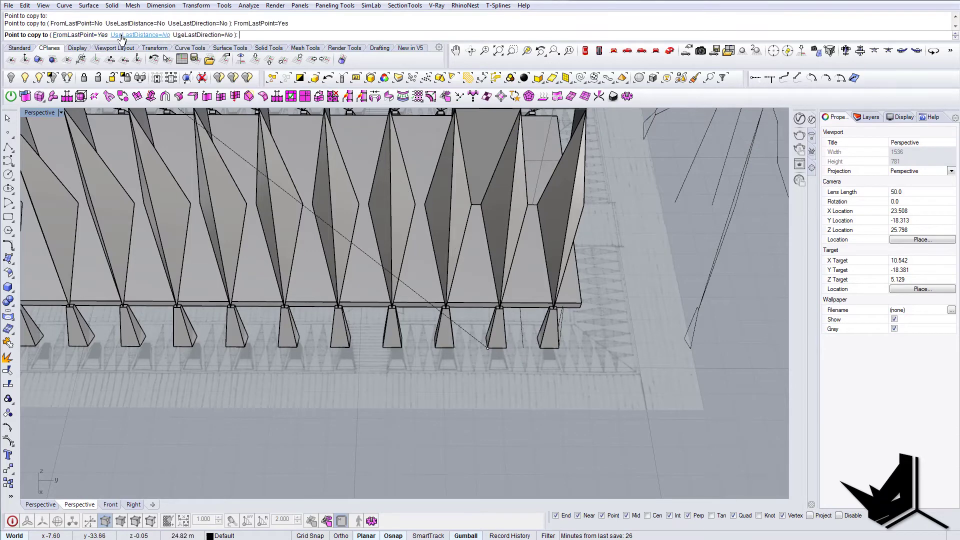
# Repeat the panel copies from the last point with the last distance and direction, filling the bays along the whole hall.
pyautogui.click(121, 36)
pyautogui.click(183, 36)
pyautogui.scroll(-10, 628, 315)
pyautogui.click(270, 400)
pyautogui.click(224, 400)
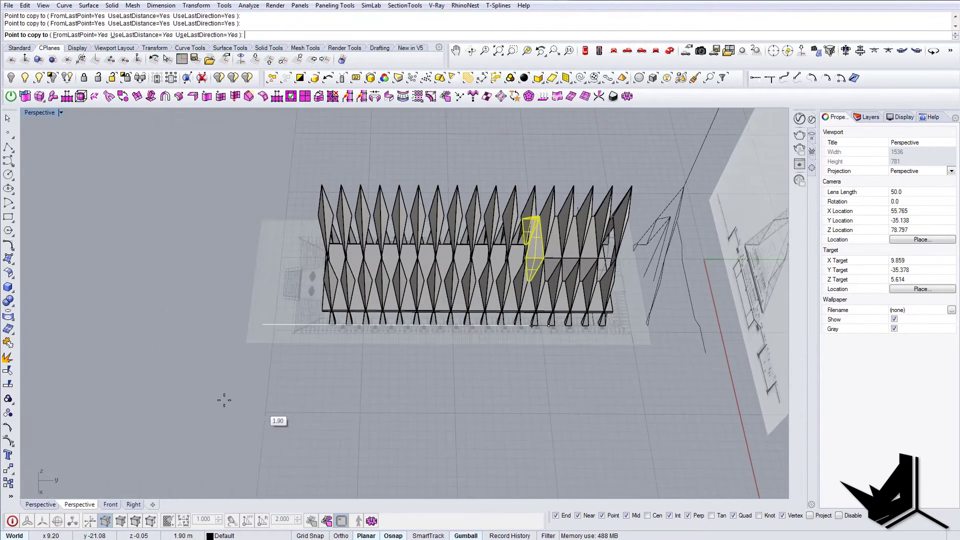
pyautogui.click(215, 402)
pyautogui.click(216, 402)
pyautogui.click(216, 402)
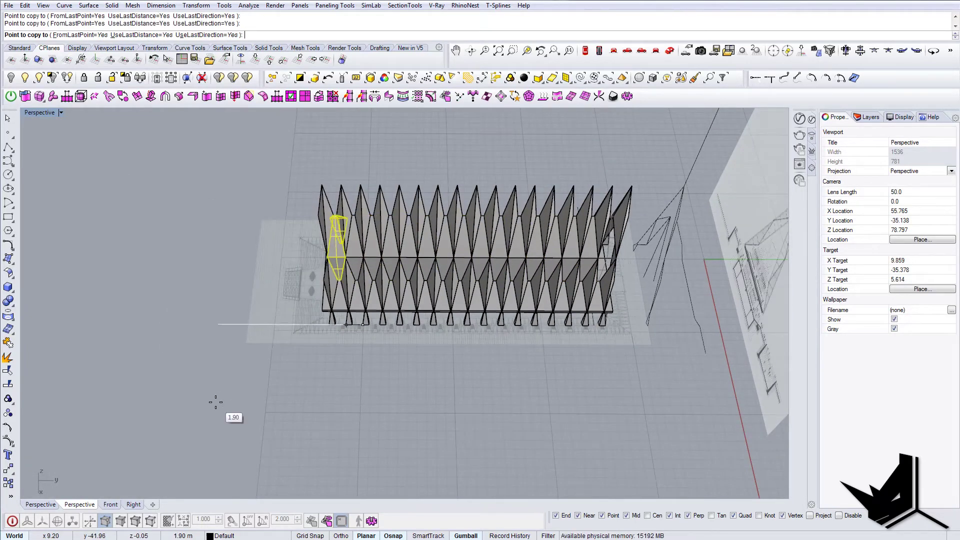
pyautogui.rightClick(215, 402)
pyautogui.press('Escape')
# Draw a line between the top midpoints of the last two piers, closing the foot of the open triangular bay.
pyautogui.moveTo(474, 336)
pyautogui.mouseDown(button='right')
pyautogui.moveTo(474, 280)
pyautogui.moveTo(475, 321)
pyautogui.mouseUp(button='right')
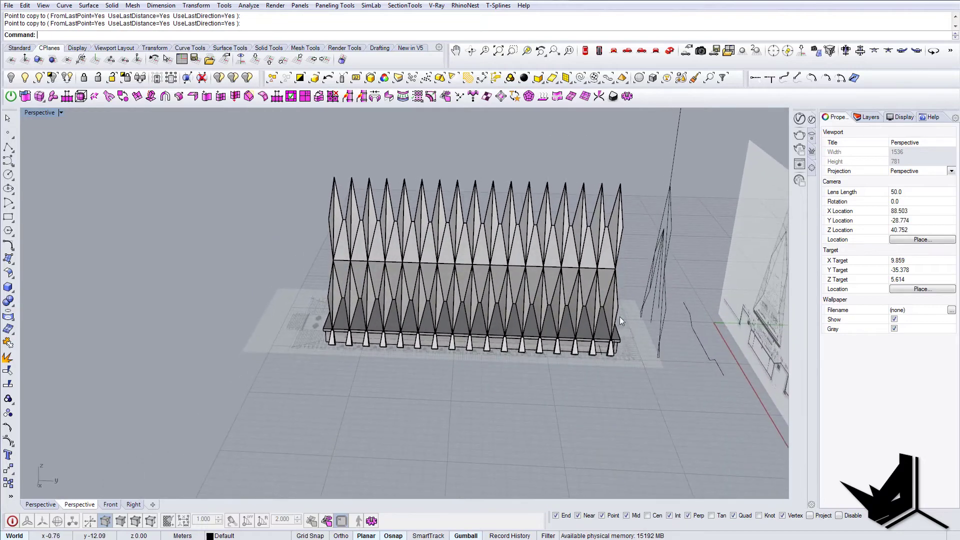
pyautogui.keyDown('shift'); pyautogui.moveTo(620, 318); pyautogui.dragTo(476, 317, button='right'); pyautogui.keyUp('shift')
pyautogui.scroll(7, 473, 367)
pyautogui.moveTo(473, 368)
pyautogui.mouseDown(button='right')
pyautogui.moveTo(473, 385)
pyautogui.moveTo(462, 366)
pyautogui.mouseUp(button='right')
pyautogui.scroll(5, 461, 366)
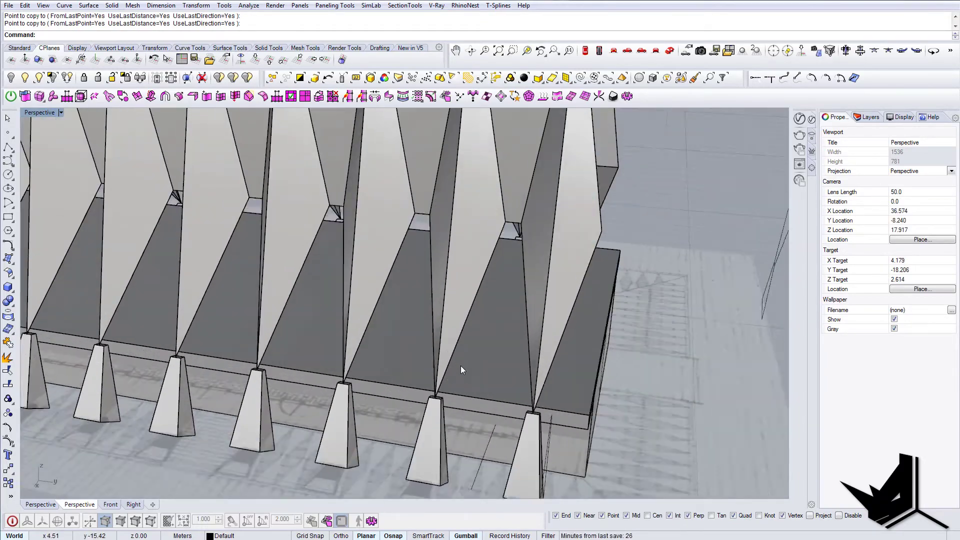
pyautogui.scroll(5, 453, 380)
pyautogui.write('L')
pyautogui.press('Return')
pyautogui.scroll(4, 428, 403)
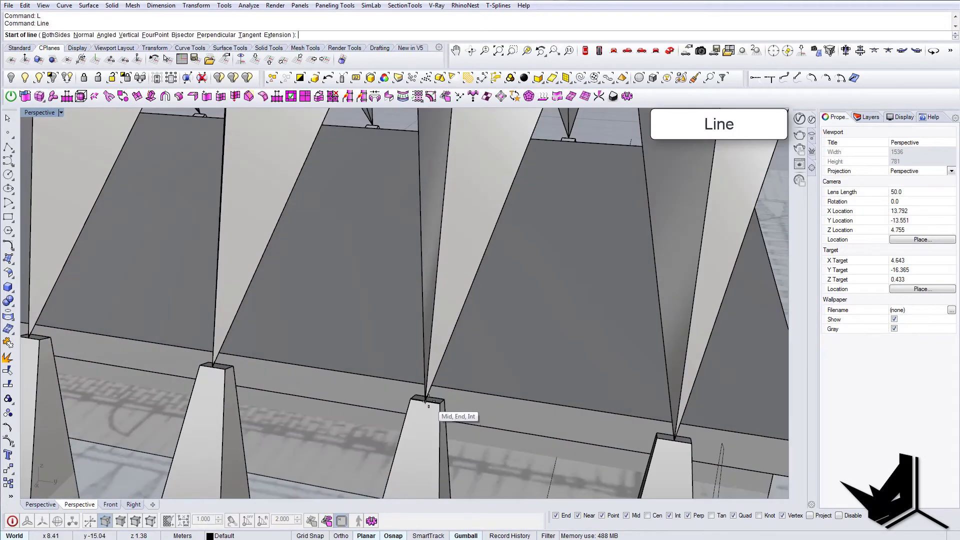
pyautogui.click(425, 400)
pyautogui.click(674, 443)
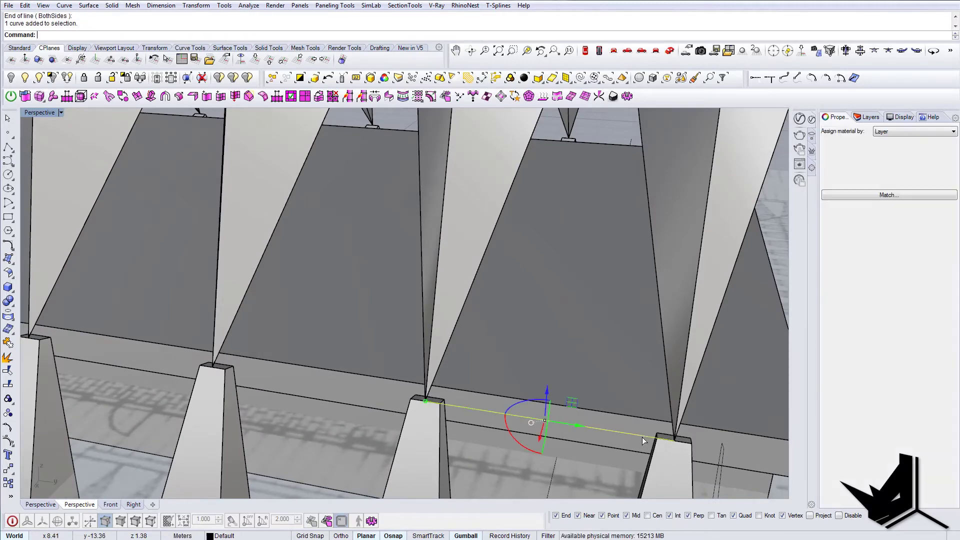
# Create a planar surface from the foot line, the two frame edges and the lower edge of the end bay's infill panel.
pyautogui.scroll(-4, 644, 434)
pyautogui.keyDown('ctrl'); pyautogui.keyDown('shift'); pyautogui.click(595, 242); pyautogui.keyUp('shift'); pyautogui.keyUp('ctrl')
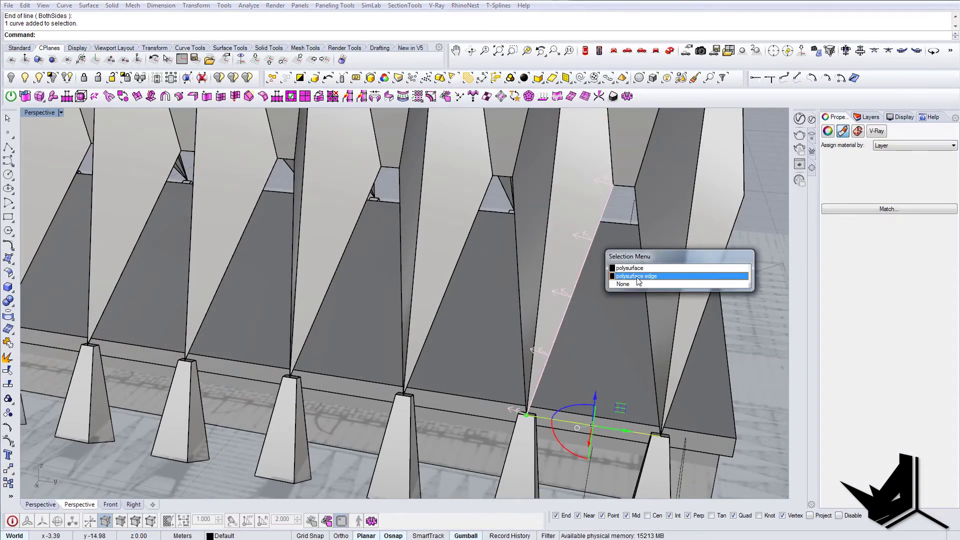
pyautogui.click(617, 277)
pyautogui.keyDown('ctrl'); pyautogui.keyDown('shift'); pyautogui.click(645, 270); pyautogui.keyUp('shift'); pyautogui.keyUp('ctrl')
pyautogui.click(666, 303)
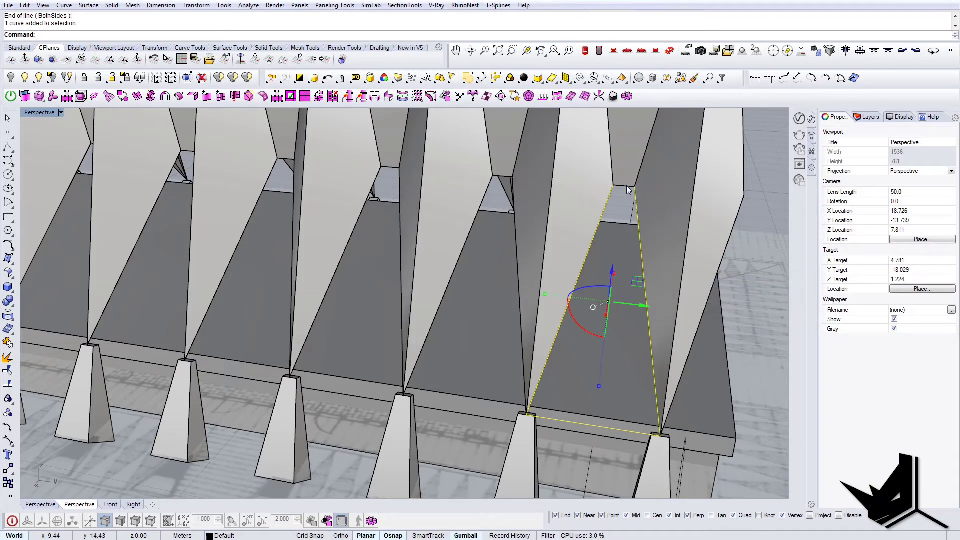
pyautogui.keyDown('ctrl'); pyautogui.keyDown('shift'); pyautogui.click(627, 187); pyautogui.keyUp('shift'); pyautogui.keyUp('ctrl')
pyautogui.click(653, 214)
pyautogui.write('P')
pyautogui.press('Return')
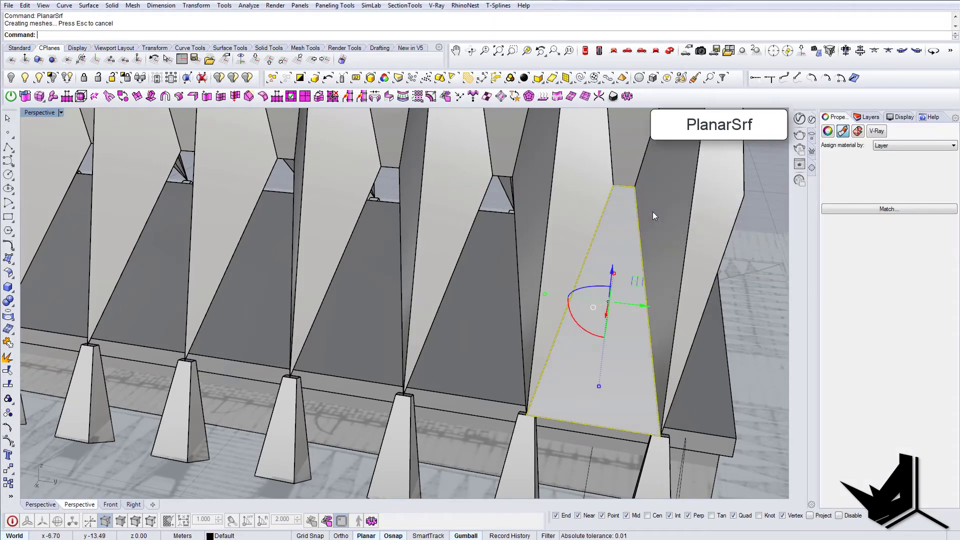
pyautogui.press('Escape')
# Mirror a copy of the new foot surface across the hall's centre plane, starting at the midpoint of the floor slab's end.
pyautogui.click(626, 326)
pyautogui.scroll(-9, 555, 354)
pyautogui.write('Mirror')
pyautogui.press('Return')
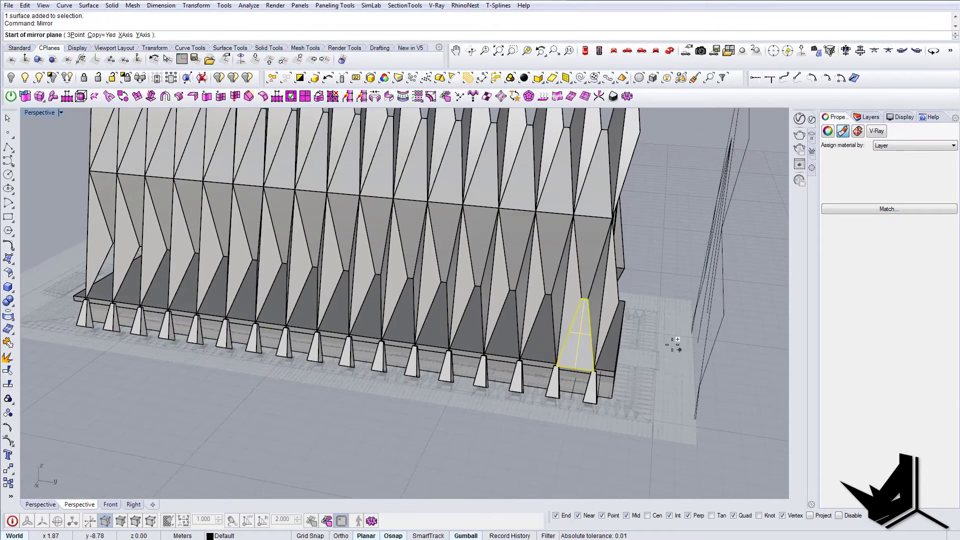
pyautogui.moveTo(673, 345); pyautogui.dragTo(548, 400, button='right')
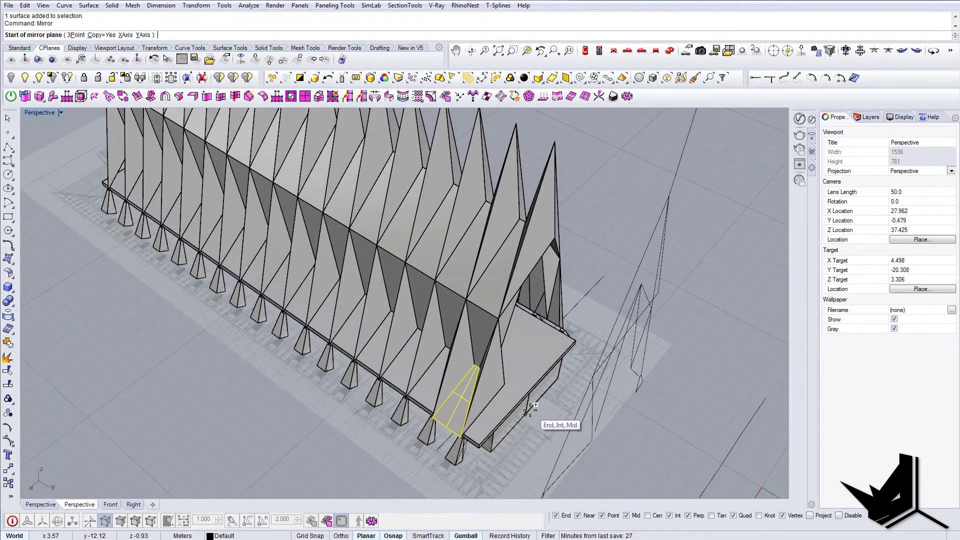
pyautogui.click(530, 410)
pyautogui.keyDown('shift'); pyautogui.click(547, 429); pyautogui.keyUp('shift')
# Join both foot surfaces with the end bay's infill panel into one polysurface.
pyautogui.scroll(3, 463, 404)
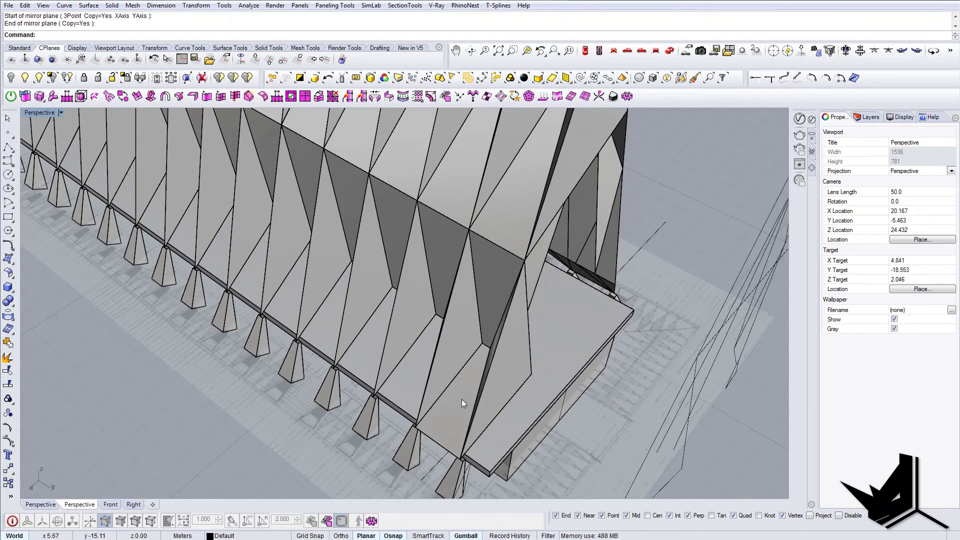
pyautogui.click(464, 403)
pyautogui.scroll(-5, 463, 400)
pyautogui.moveTo(463, 381); pyautogui.dragTo(343, 404, button='right')
pyautogui.scroll(3, 397, 429)
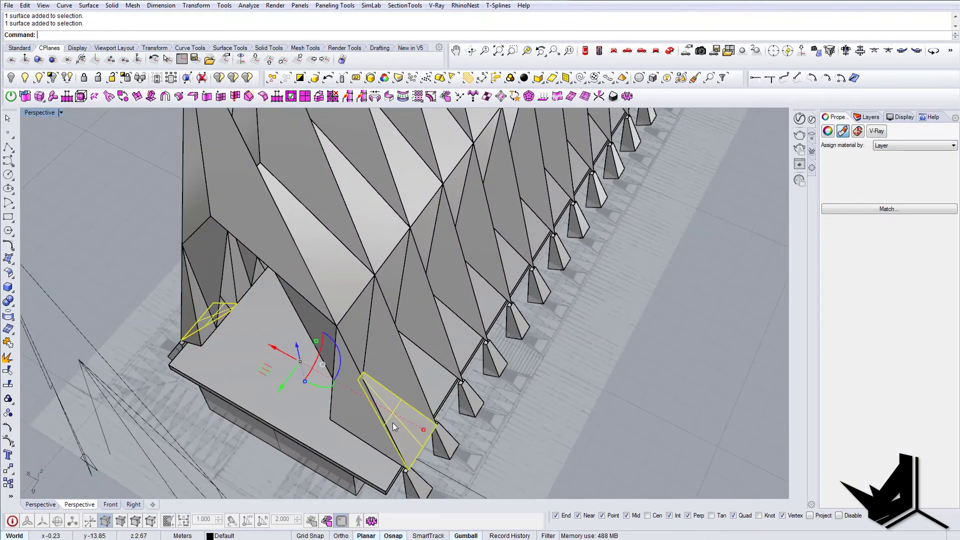
pyautogui.moveTo(393, 424); pyautogui.dragTo(353, 412, button='right')
pyautogui.keyDown('shift'); pyautogui.click(298, 258); pyautogui.keyUp('shift')
pyautogui.moveTo(320, 285); pyautogui.dragTo(488, 271, button='right')
pyautogui.hotkey('ctrl', 'j')
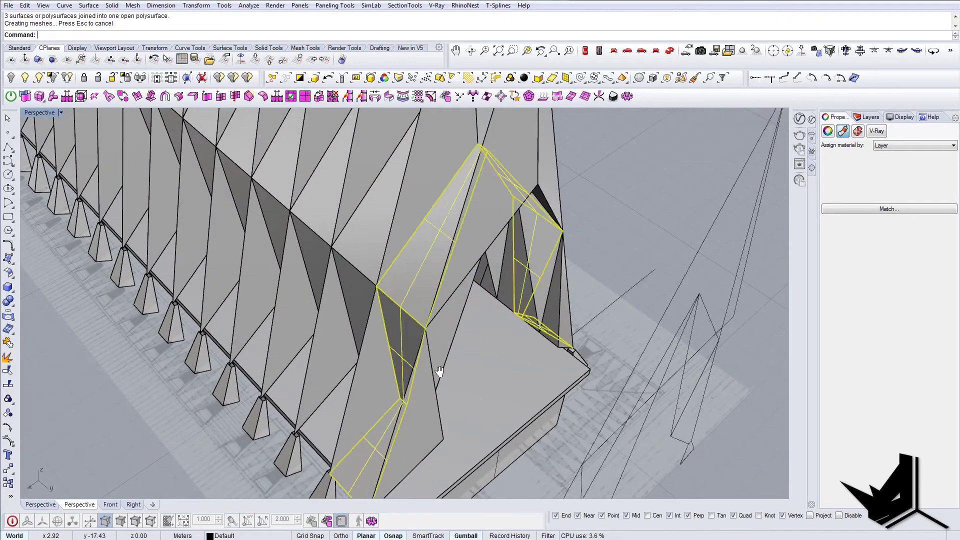
# Delete the earlier infill panel copies from all the other bays, keeping only the complete panel in the end bay.
pyautogui.moveTo(439, 372); pyautogui.dragTo(546, 357, button='right')
pyautogui.scroll(-8, 543, 345)
pyautogui.click(539, 326)
pyautogui.press('Delete')
pyautogui.click(501, 330)
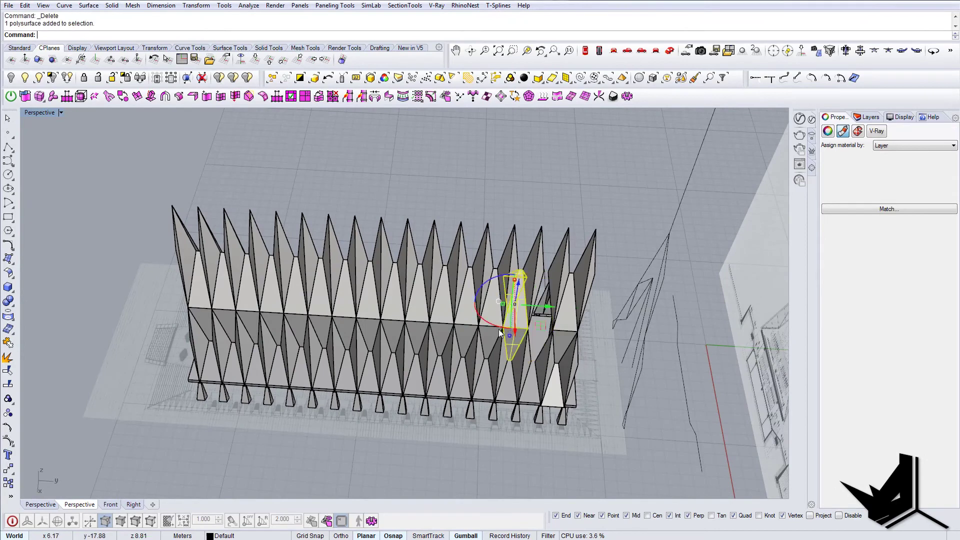
pyautogui.click(440, 330)
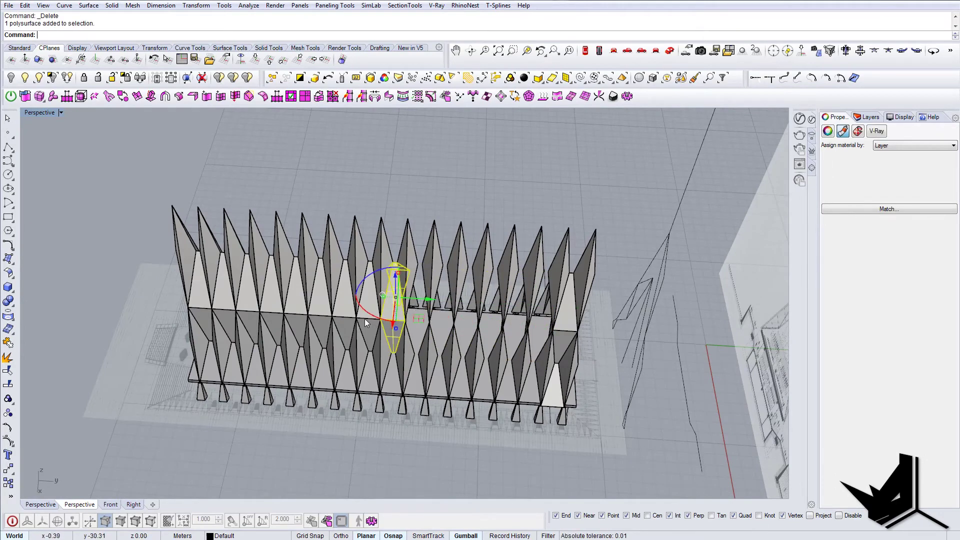
pyautogui.click(366, 317)
pyautogui.press('Delete')
pyautogui.click(283, 311)
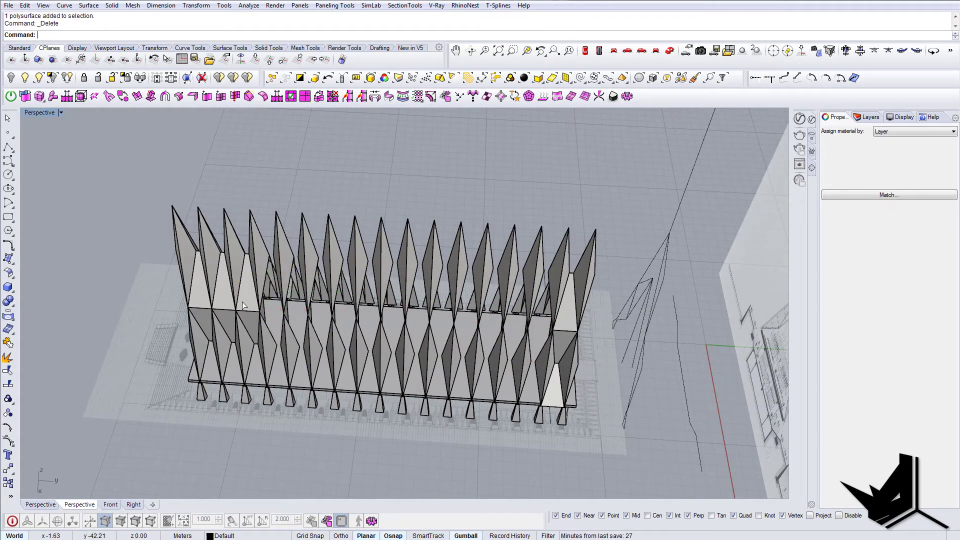
pyautogui.press('Delete')
pyautogui.click(219, 310)
pyautogui.press('Delete')
pyautogui.click(199, 310)
pyautogui.press('Delete')
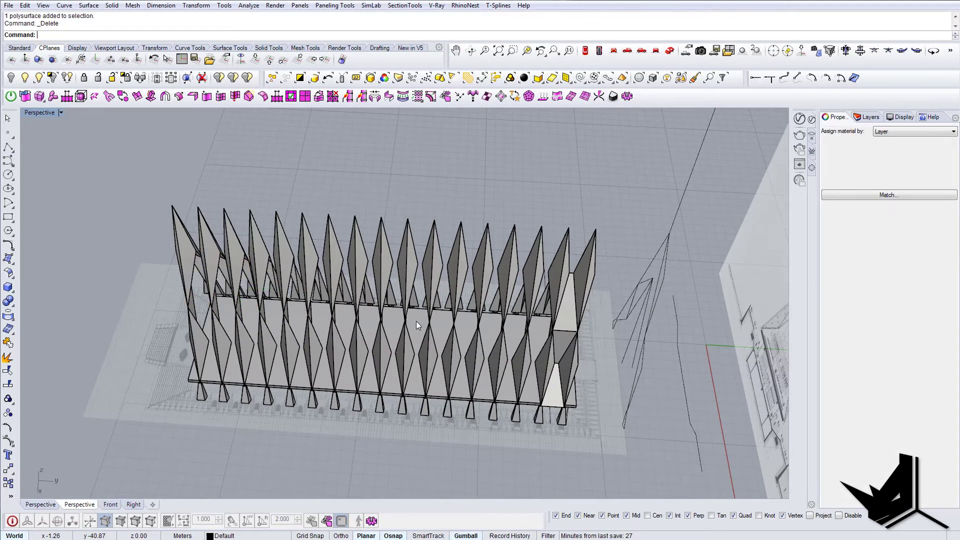
# Copy the complete infill panel from the end bay to the adjacent bay, using the pier corners as reference points.
pyautogui.keyDown('shift'); pyautogui.moveTo(544, 334); pyautogui.dragTo(435, 335, button='right'); pyautogui.keyUp('shift')
pyautogui.moveTo(435, 334); pyautogui.dragTo(476, 355, button='right')
pyautogui.click(427, 330)
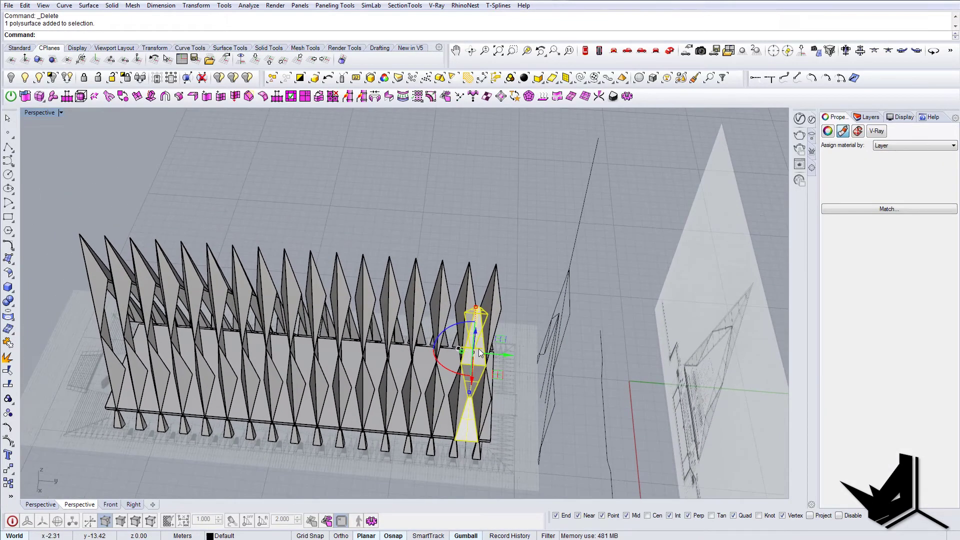
pyautogui.scroll(5, 507, 459)
pyautogui.write('copy')
pyautogui.press('Return')
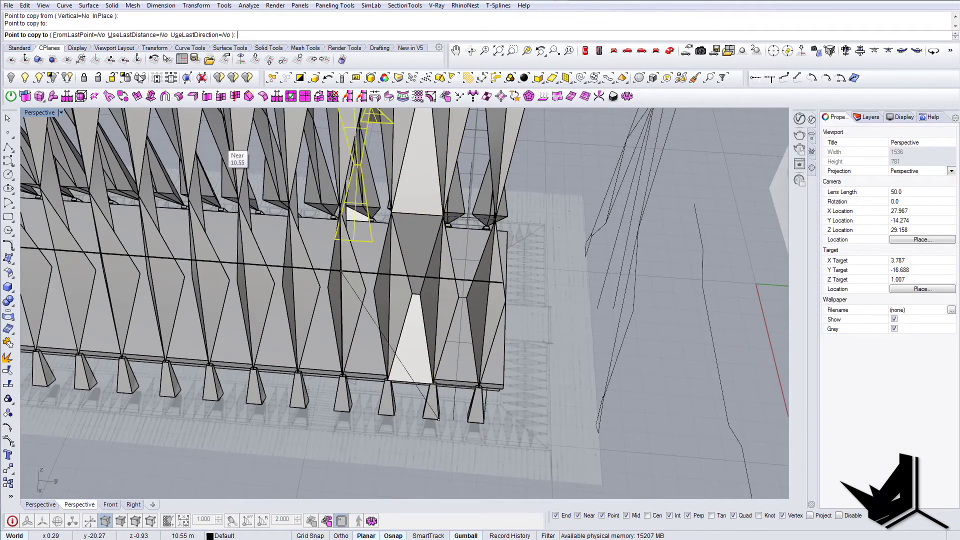
# Fill the remaining bays with panel copies, using the last point, distance and direction for each one.
pyautogui.click(80, 35)
pyautogui.click(140, 34)
pyautogui.click(202, 34)
pyautogui.scroll(-5, 526, 344)
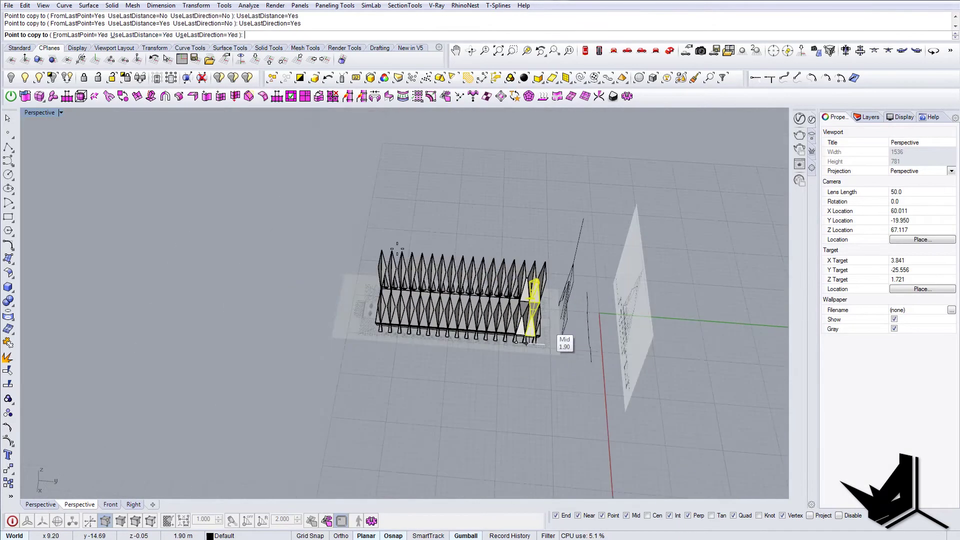
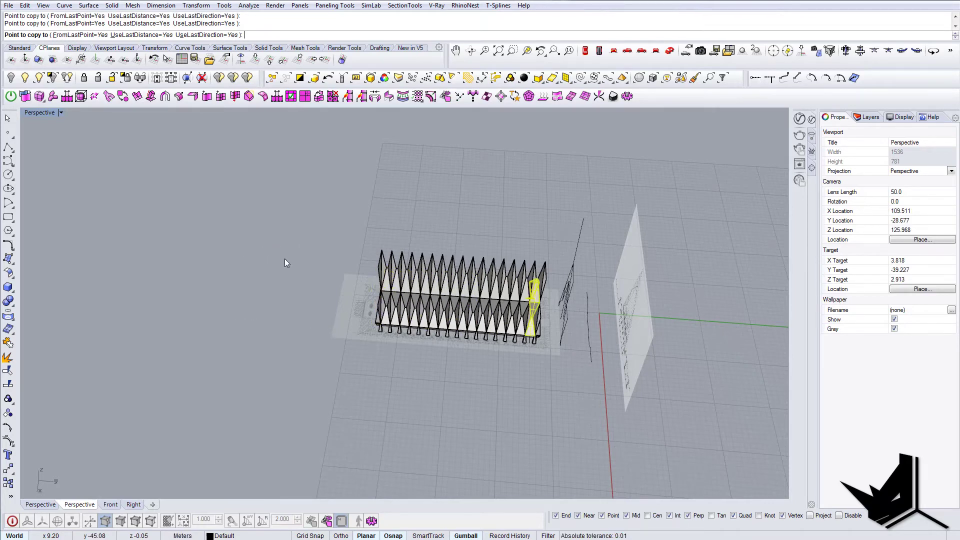
pyautogui.press('Escape')
# Examine the open end of the hall and compare it with the chapel's reference photograph in Windows Photo Viewer.
pyautogui.moveTo(284, 263); pyautogui.dragTo(358, 195, button='right')
pyautogui.scroll(7, 488, 245)
pyautogui.moveTo(491, 251); pyautogui.dragTo(526, 344, button='right')
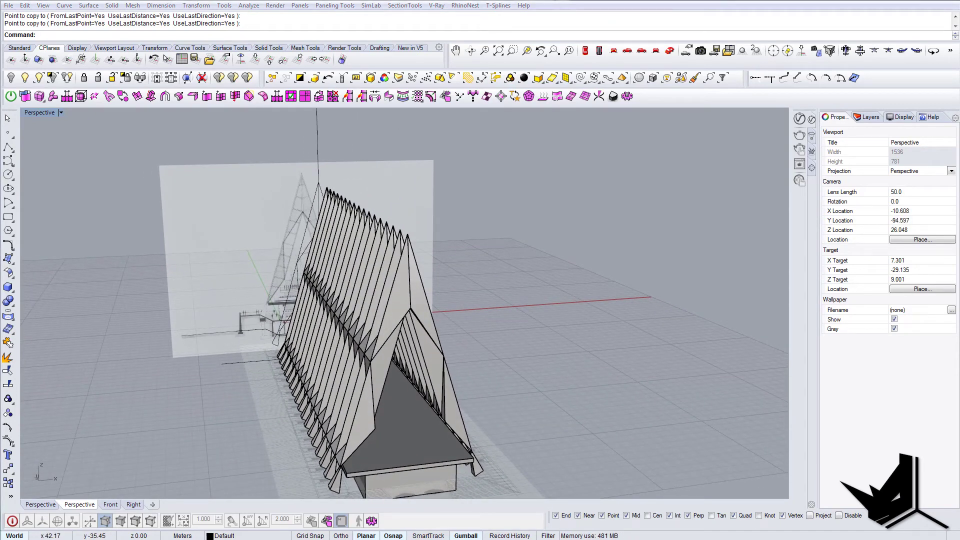
pyautogui.moveTo(959, 300); pyautogui.dragTo(494, 146)
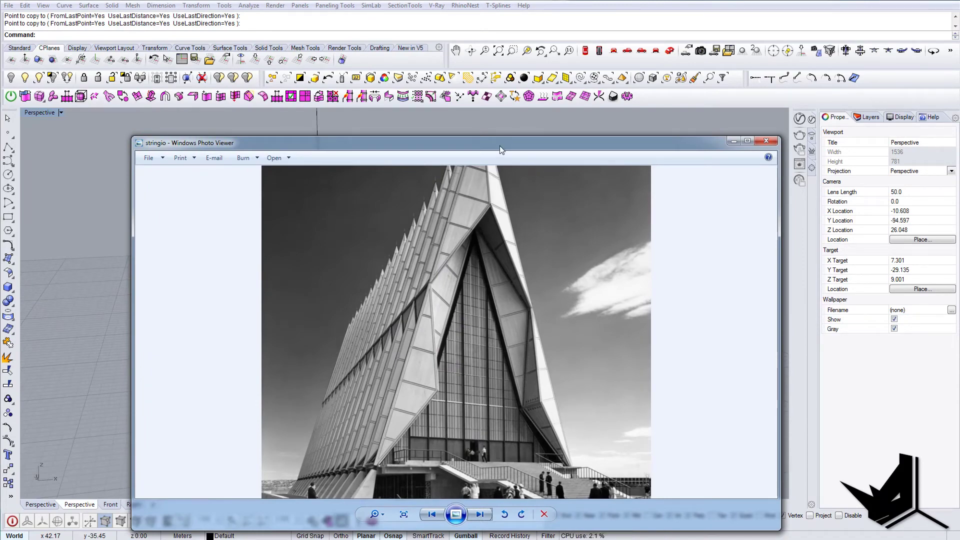
pyautogui.hotkey('alt', 'Tab')
# Select the upper inner edge of the last infill panel on one side of the hall's end opening.
pyautogui.moveTo(465, 291); pyautogui.dragTo(218, 326, button='right')
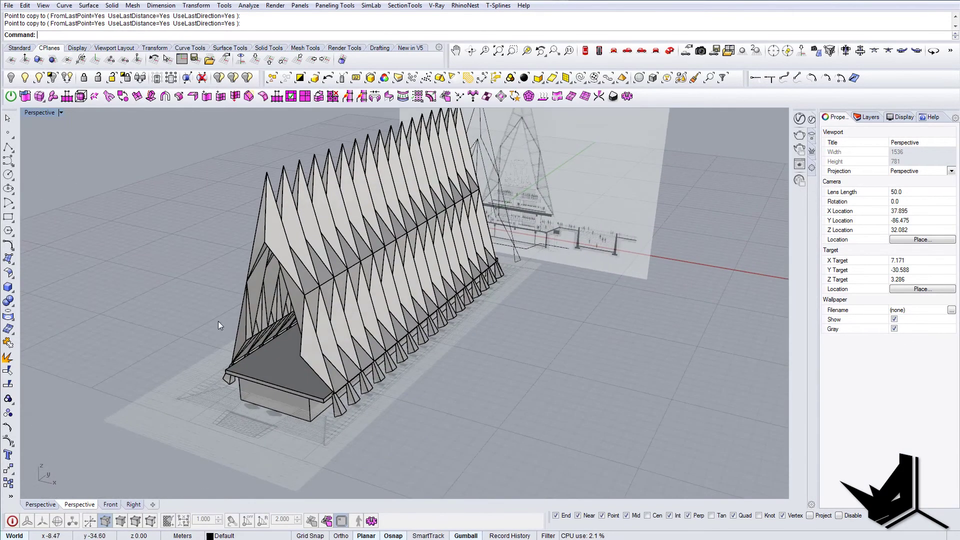
pyautogui.scroll(5, 219, 326)
pyautogui.moveTo(248, 281); pyautogui.dragTo(237, 263, button='right')
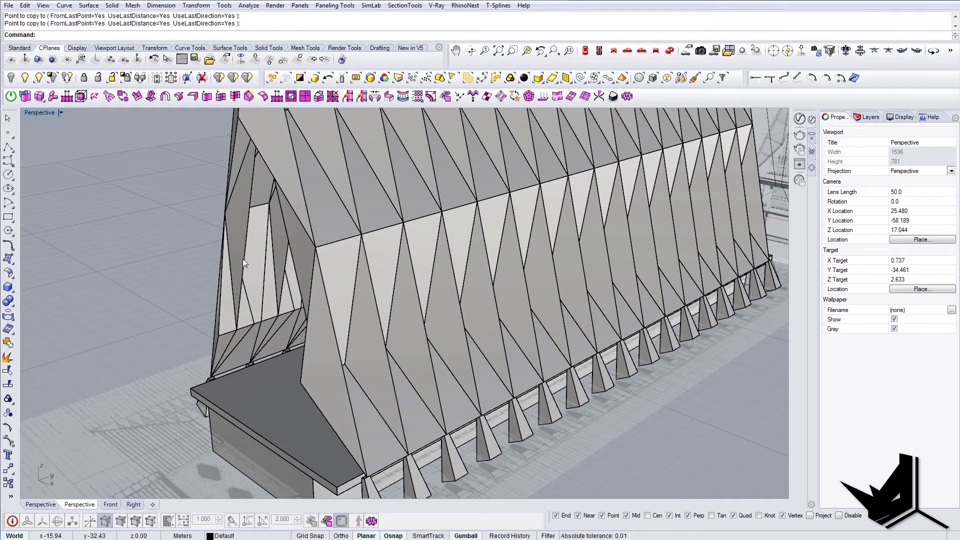
pyautogui.click(242, 259)
pyautogui.click(281, 293)
pyautogui.press('Escape')
pyautogui.click(246, 251)
pyautogui.click(280, 279)
pyautogui.scroll(-6, 282, 283)
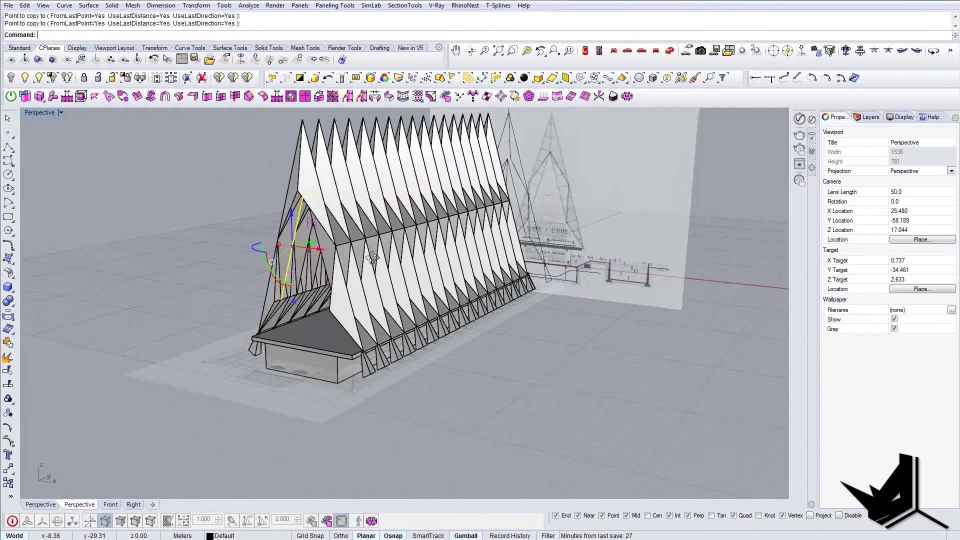
# Add the matching upper inner edge on the opposite side of the end opening to the selection.
pyautogui.moveTo(285, 284); pyautogui.dragTo(475, 294, button='right')
pyautogui.scroll(8, 475, 294)
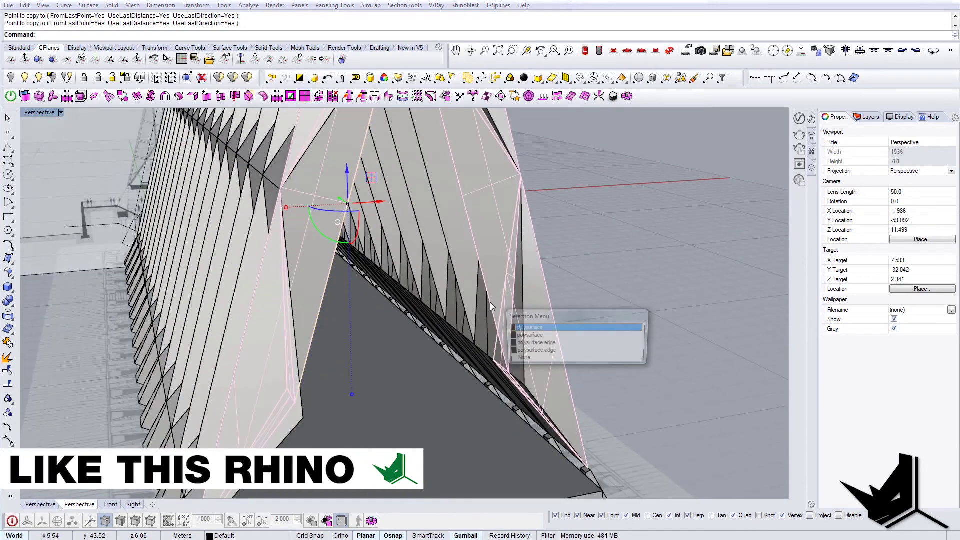
pyautogui.click(491, 301)
pyautogui.click(525, 346)
# Add the lower sloping inner edge of the last infill panel on one side of the end opening to the selection.
pyautogui.scroll(-5, 527, 348)
pyautogui.moveTo(526, 349); pyautogui.dragTo(560, 329, button='right')
pyautogui.scroll(6, 560, 328)
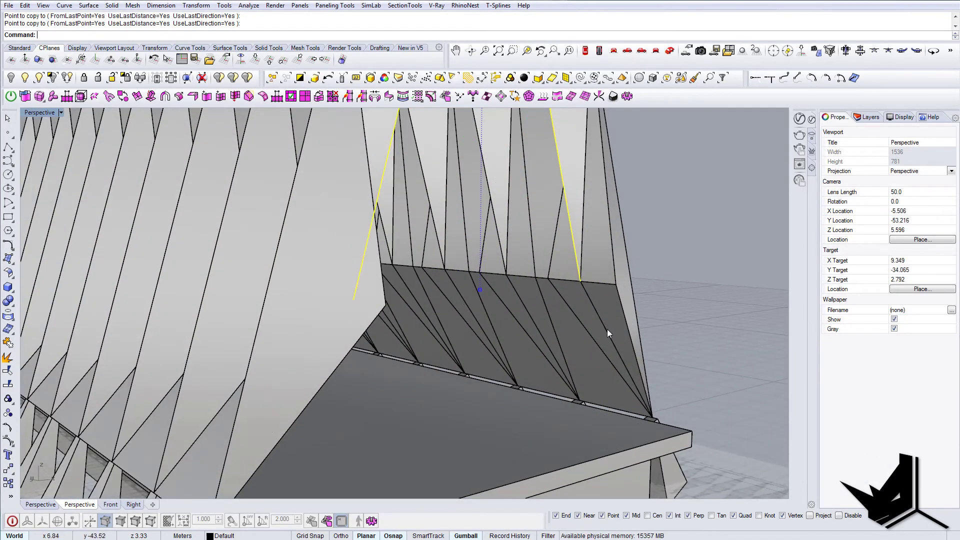
pyautogui.click(607, 329)
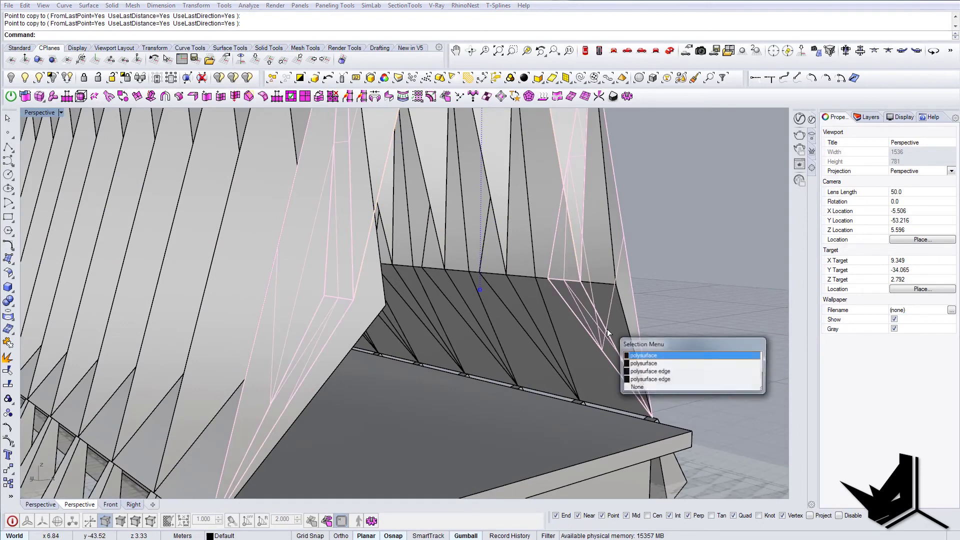
pyautogui.click(641, 372)
# Add the matching lower sloping edge on the opposite side of the end opening to the selection.
pyautogui.moveTo(490, 371); pyautogui.dragTo(444, 366, button='right')
pyautogui.keyDown('shift'); pyautogui.moveTo(177, 339); pyautogui.dragTo(503, 350, button='right'); pyautogui.keyUp('shift')
pyautogui.scroll(4, 191, 298)
pyautogui.click(184, 301)
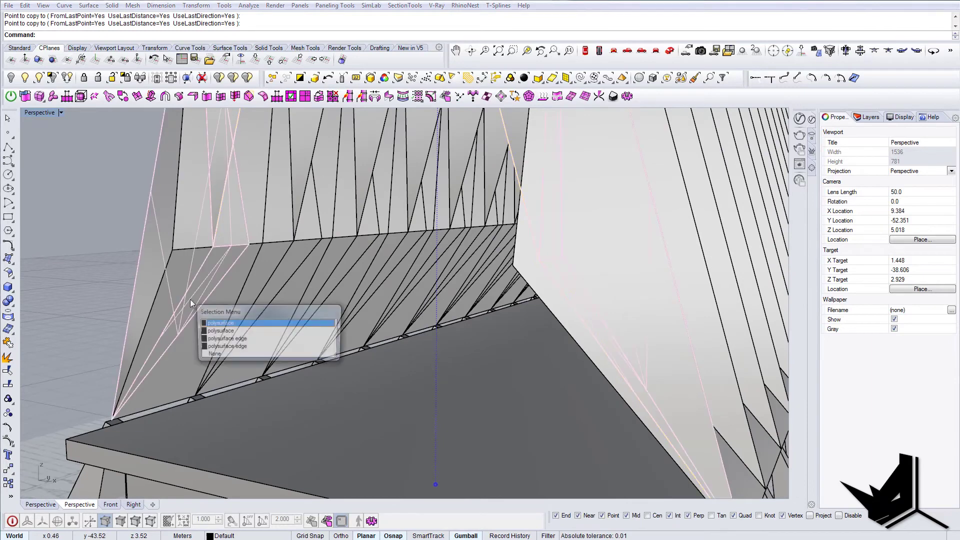
pyautogui.click(264, 337)
pyautogui.scroll(-5, 264, 345)
pyautogui.moveTo(263, 345); pyautogui.dragTo(339, 345, button='right')
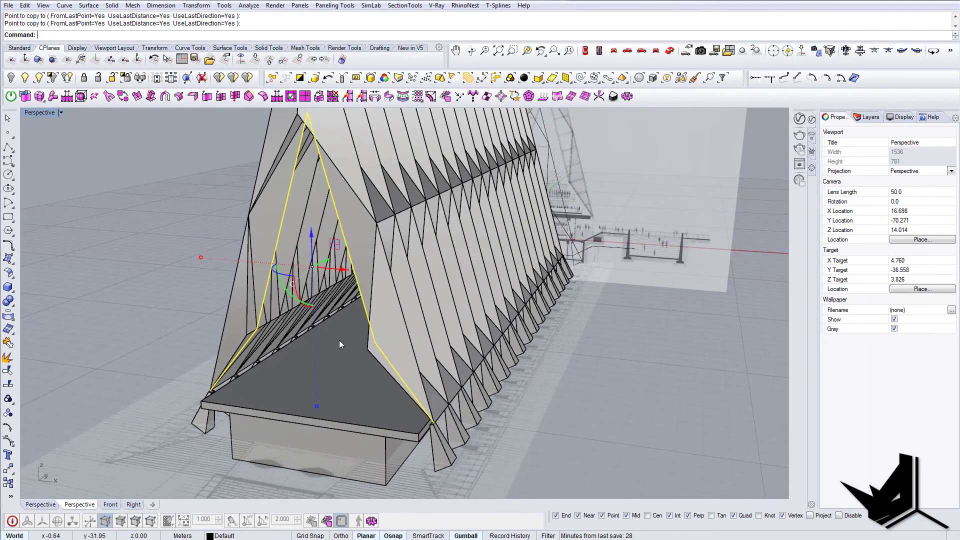
# Duplicate the four selected edges as curves and join them into one closed outline with a straight base segment.
pyautogui.write('DupEdge')
pyautogui.press('Return')
pyautogui.write('Jo')
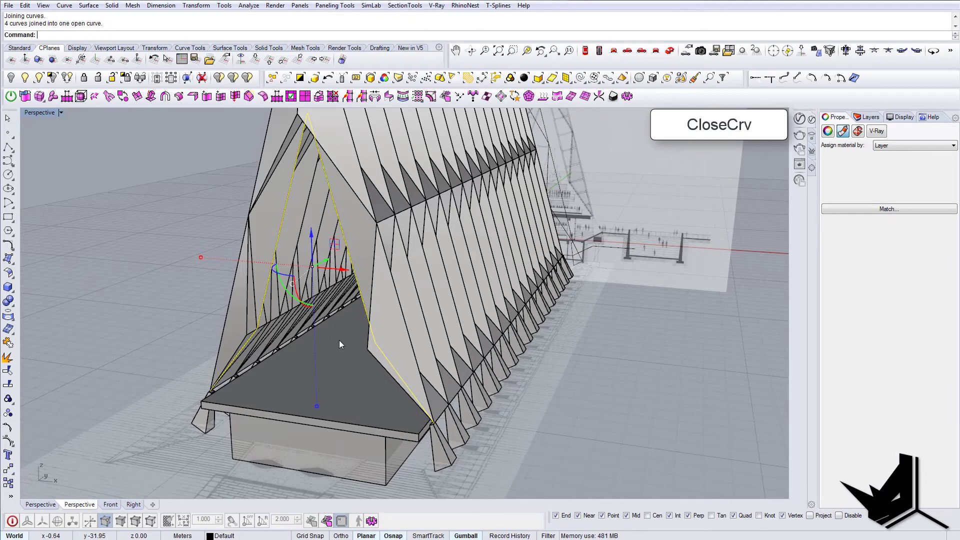
pyautogui.write('CloseCrv')
pyautogui.press('Return')
# Fill the closed outline at the hall's end opening with a planar surface.
pyautogui.moveTo(339, 345); pyautogui.dragTo(527, 373, button='right')
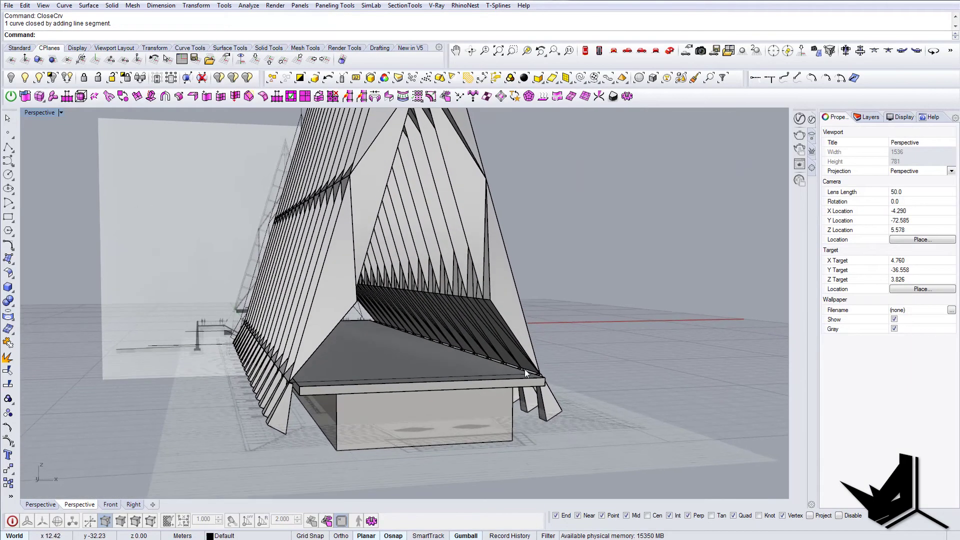
pyautogui.scroll(2, 527, 373)
pyautogui.click(520, 379)
pyautogui.click(538, 401)
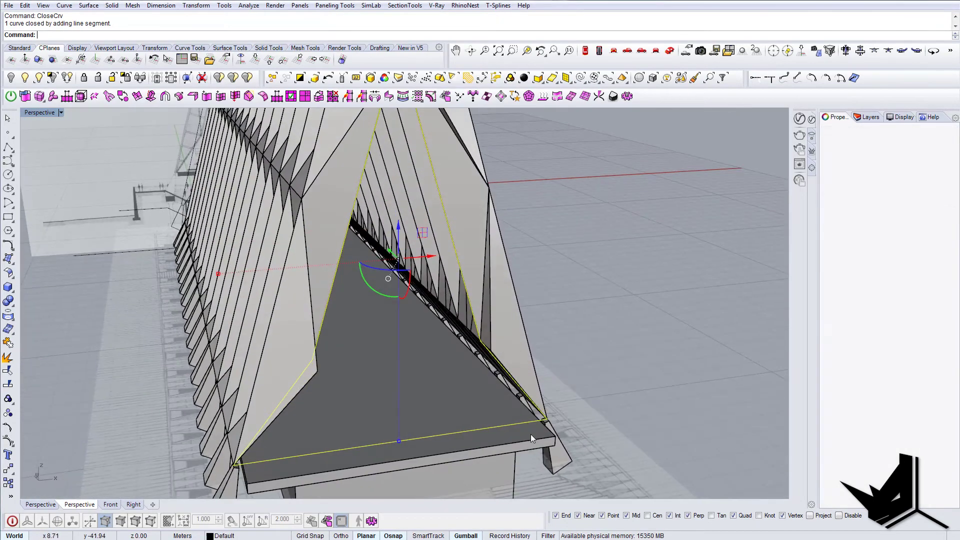
pyautogui.write('PlanarSrf')
pyautogui.press('Return')
pyautogui.scroll(-6, 538, 431)
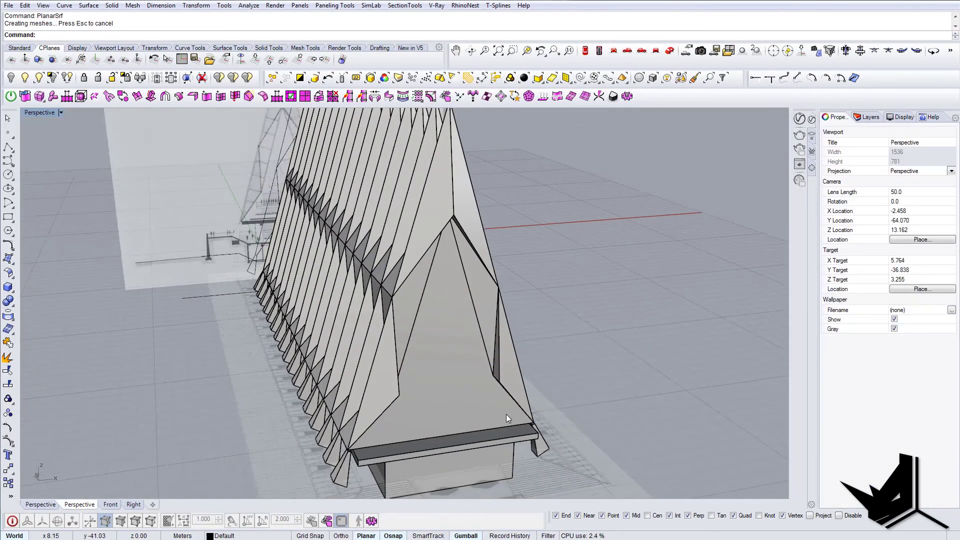
# Copy the end surface to the hall's other end, from the base midpoint of the first support leg to that of the last.
pyautogui.moveTo(506, 414); pyautogui.dragTo(375, 407, button='right')
pyautogui.click(303, 379)
pyautogui.keyDown('shift'); pyautogui.moveTo(532, 381); pyautogui.dragTo(521, 385, button='right'); pyautogui.keyUp('shift')
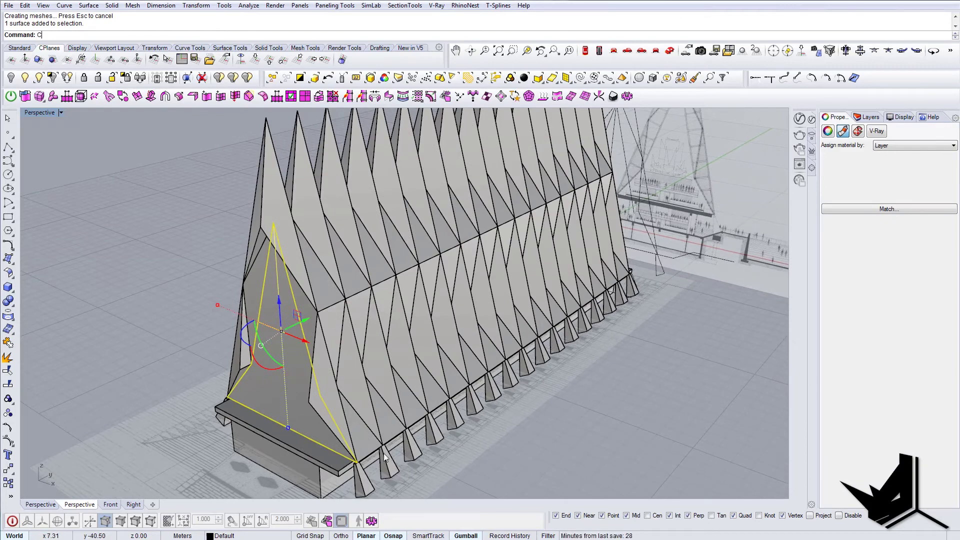
pyautogui.scroll(2, 331, 388)
pyautogui.keyDown('shift'); pyautogui.moveTo(404, 462); pyautogui.dragTo(215, 391, button='right'); pyautogui.keyUp('shift')
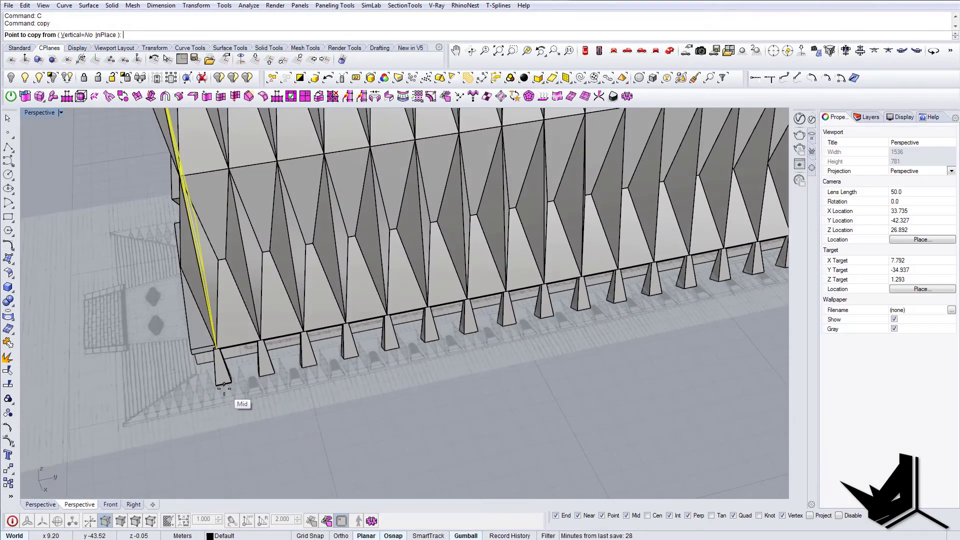
pyautogui.click(224, 388)
pyautogui.scroll(-5, 224, 388)
pyautogui.scroll(5, 457, 334)
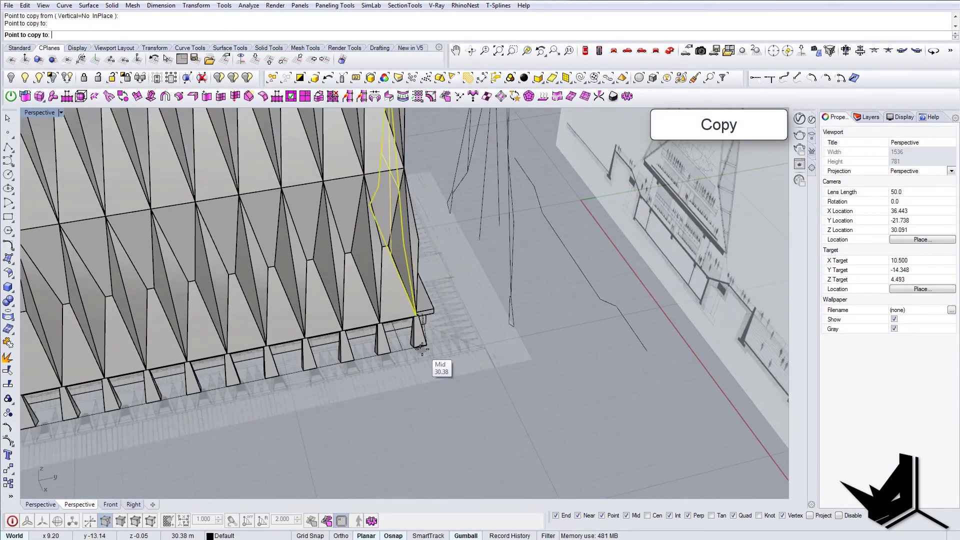
pyautogui.click(422, 347)
pyautogui.rightClick(422, 346)
# Hide all the leftover construction curves standing beside the hall and near the origin.
pyautogui.moveTo(422, 346); pyautogui.dragTo(251, 366, button='right')
pyautogui.scroll(-6, 300, 360)
pyautogui.keyDown('shift'); pyautogui.moveTo(300, 360); pyautogui.dragTo(295, 415, button='right'); pyautogui.keyUp('shift')
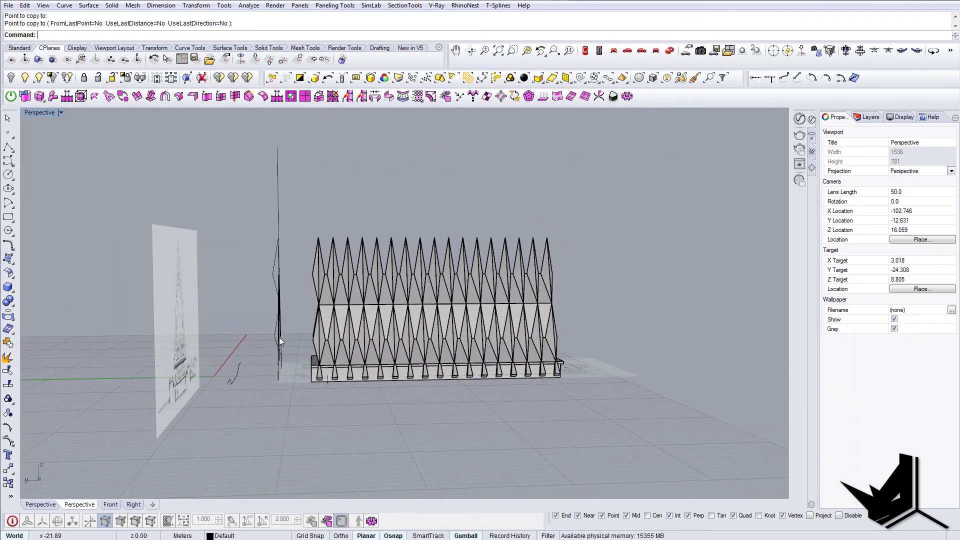
pyautogui.moveTo(295, 466); pyautogui.dragTo(297, 466)
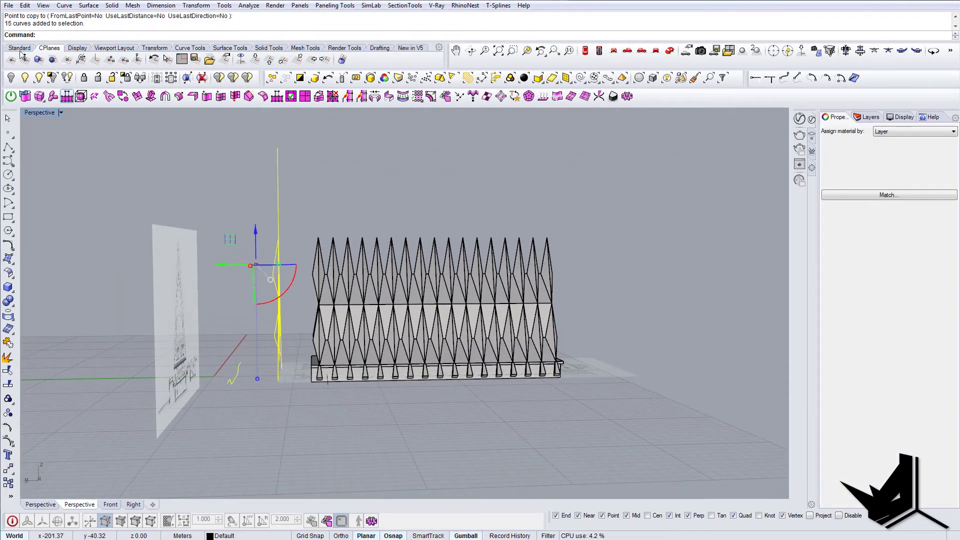
pyautogui.click(11, 77)
# Show the hidden long stepped ground platform beneath the chapel again, leaving the other hidden objects hidden.
pyautogui.moveTo(150, 280); pyautogui.dragTo(395, 300, button='right')
pyautogui.click(39, 78)
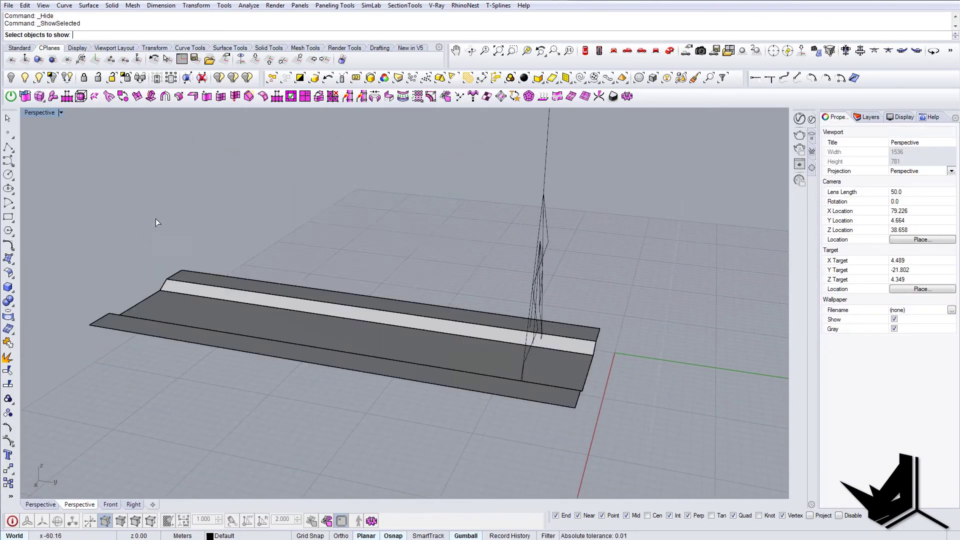
pyautogui.click(204, 326)
pyautogui.press('Return')
# Unlock all locked objects, including the reference drawings.
pyautogui.moveTo(452, 337); pyautogui.dragTo(622, 266, button='right')
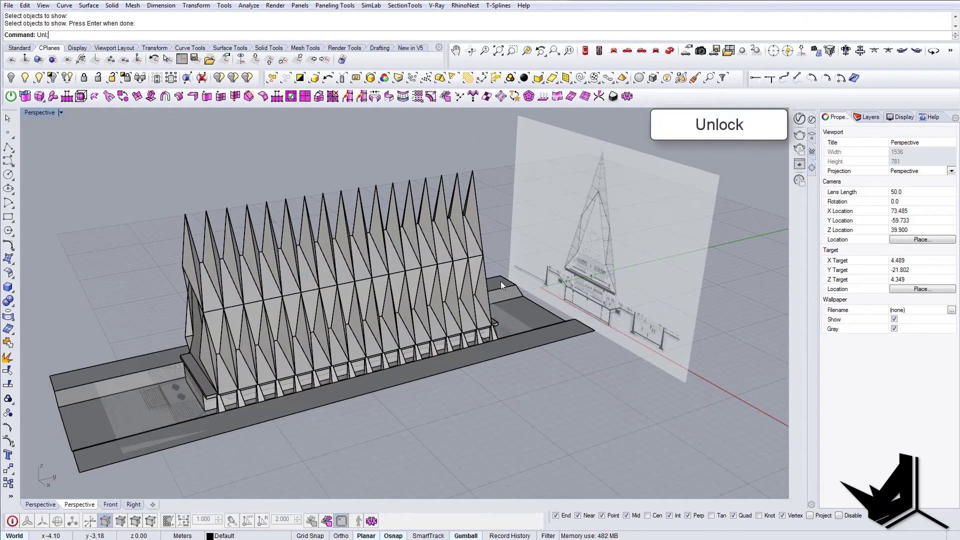
pyautogui.write('Unl;oc')
pyautogui.press('BackSpace')
pyautogui.press('BackSpace')
pyautogui.press('BackSpace')
pyautogui.write('ock')
pyautogui.press('Return')
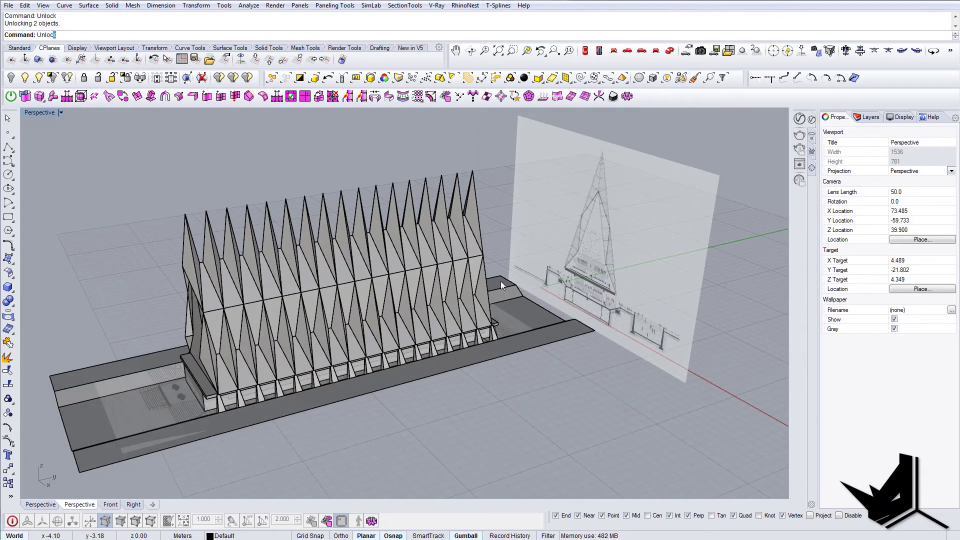
# Hide the two picture frames holding the elevation drawing and the ground plan.
pyautogui.click(598, 274)
pyautogui.moveTo(350, 350); pyautogui.dragTo(395, 381, button='right')
pyautogui.keyDown('shift'); pyautogui.click(213, 457); pyautogui.keyUp('shift')
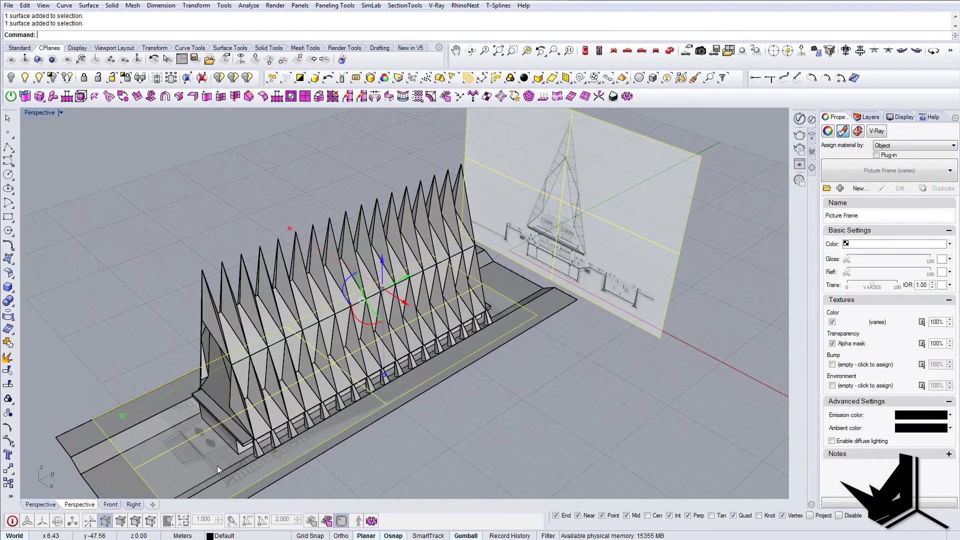
pyautogui.click(10, 78)
pyautogui.moveTo(370, 236); pyautogui.dragTo(238, 244, button='right')
pyautogui.keyDown('shift'); pyautogui.moveTo(452, 339); pyautogui.dragTo(379, 321, button='right'); pyautogui.keyUp('shift')
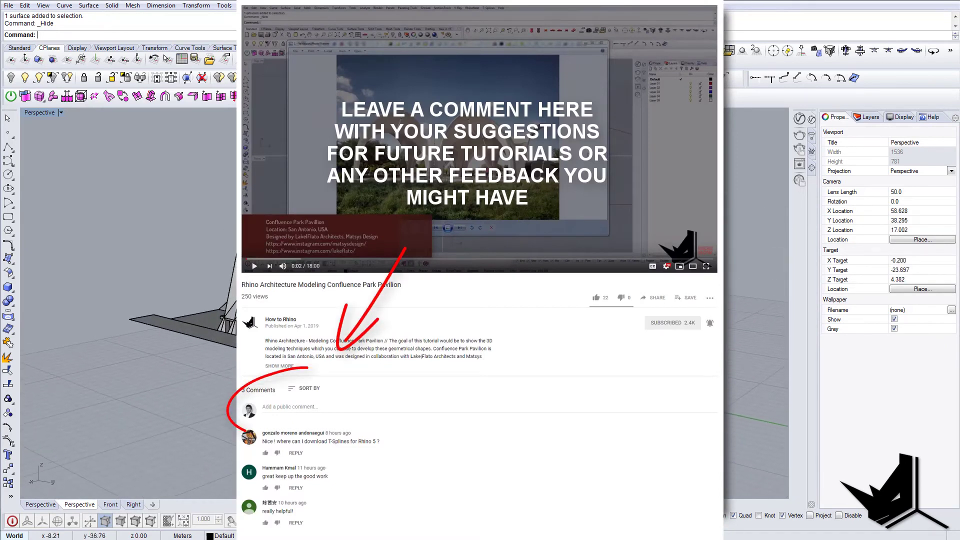